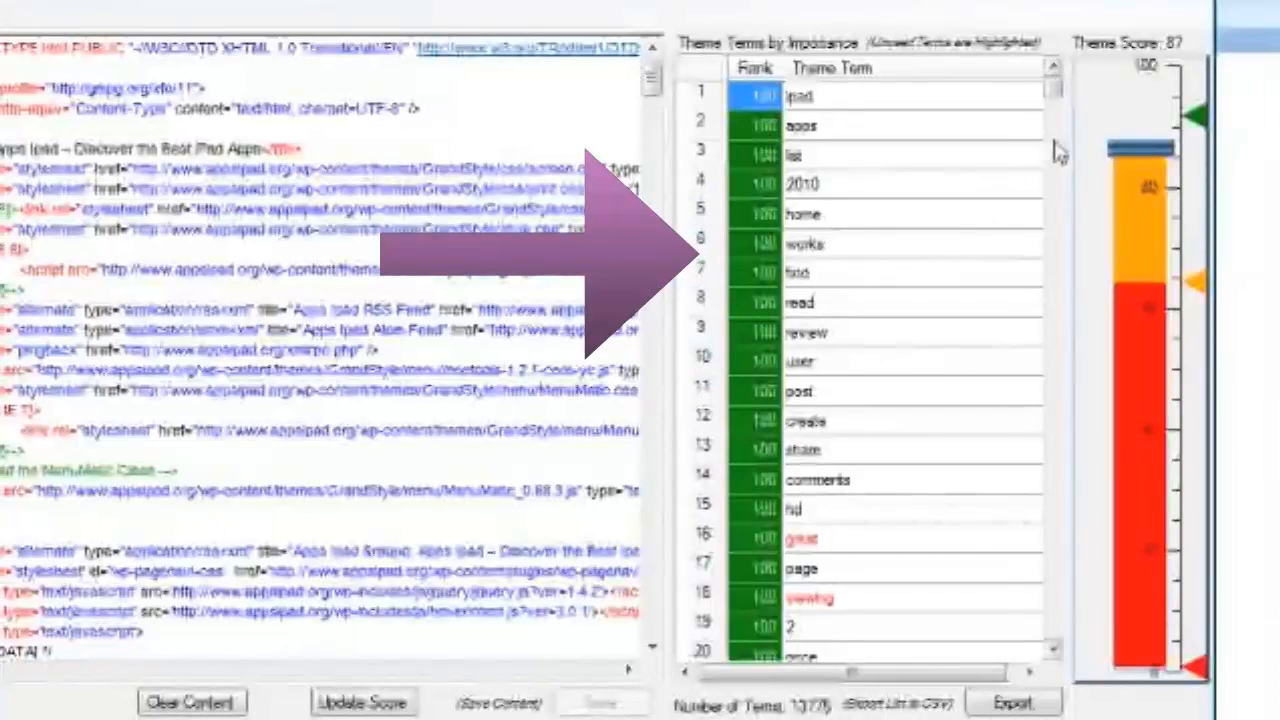
Examine the ranked list of theme terms by importance, including the highlighted unused terms
{"action": "mouse_move", "coordinate": [1055, 90]}
{"action": "left_mouse_down"}
{"action": "mouse_move", "coordinate": [1066, 420]}
{"action": "mouse_move", "coordinate": [1060, 88]}
{"action": "left_mouse_up"}
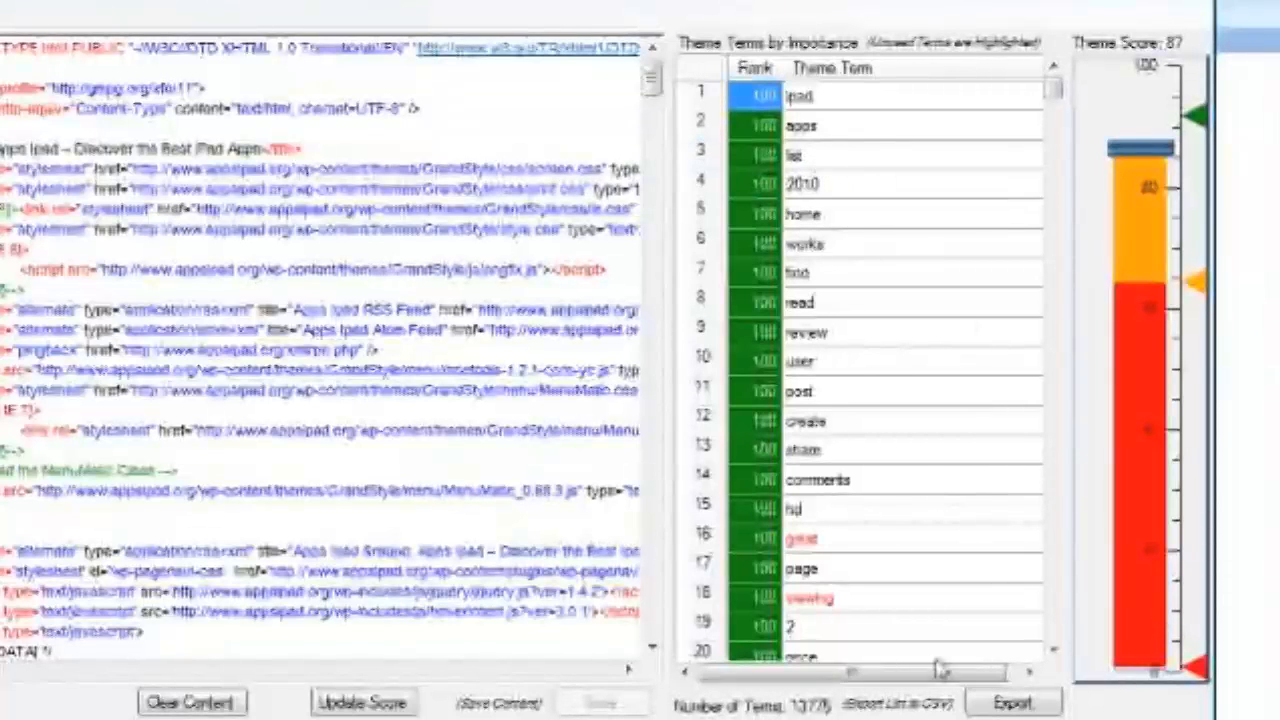
{"action": "left_click", "coordinate": [1053, 652]}
{"action": "left_click", "coordinate": [1053, 652]}
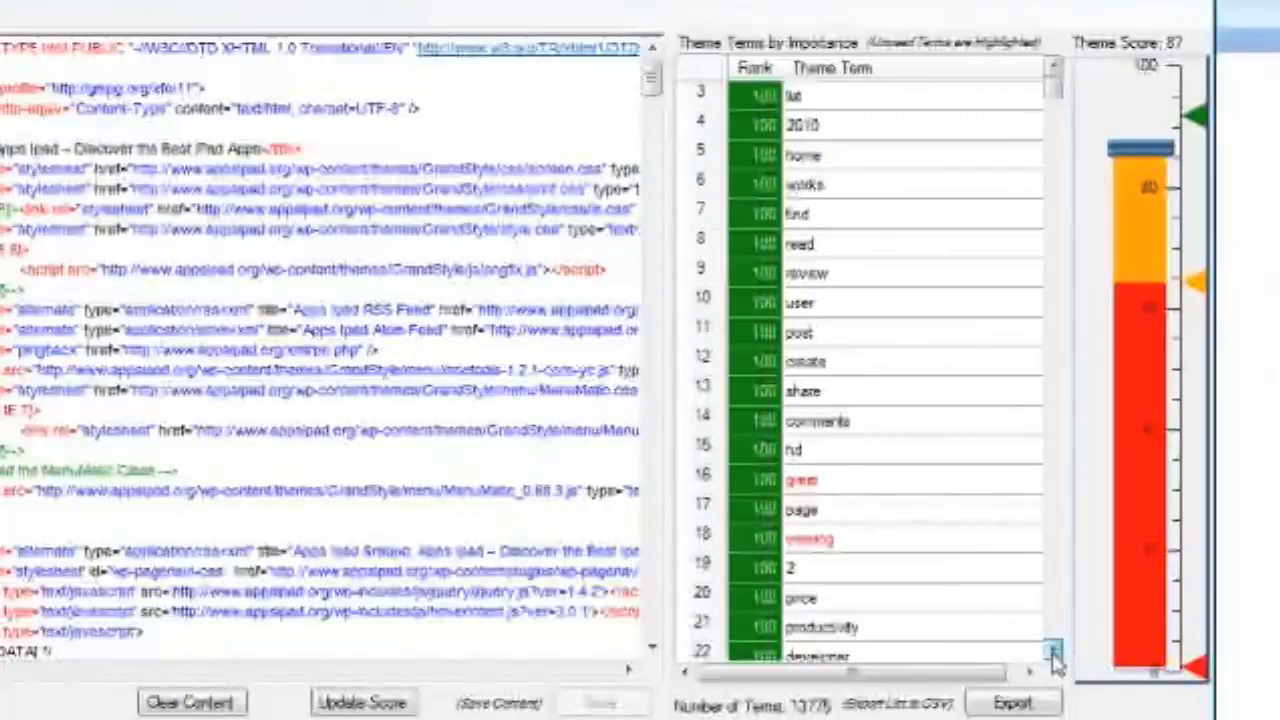
{"action": "left_click", "coordinate": [1053, 652]}
{"action": "left_click", "coordinate": [1053, 652]}
{"action": "left_click", "coordinate": [1053, 652]}
{"action": "left_click", "coordinate": [1053, 652]}
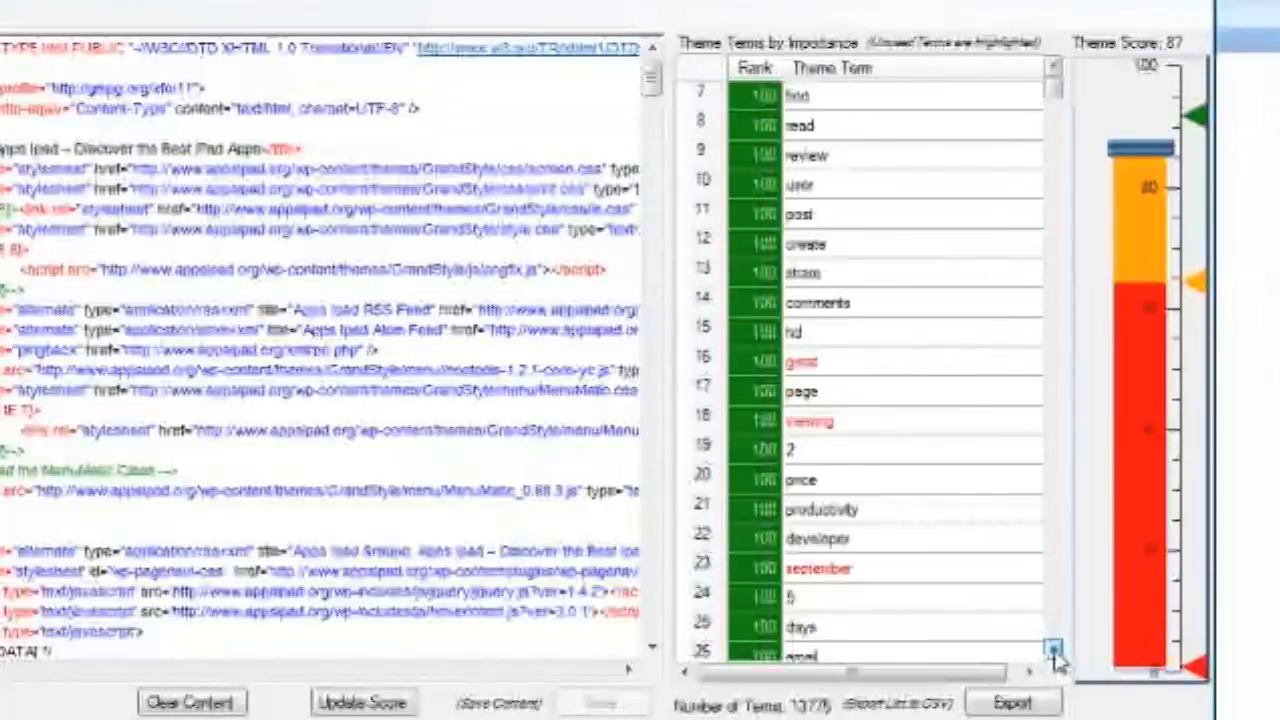
{"action": "left_click", "coordinate": [1053, 652]}
{"action": "left_click", "coordinate": [1053, 652]}
{"action": "left_click", "coordinate": [1053, 652]}
{"action": "left_click", "coordinate": [1053, 652]}
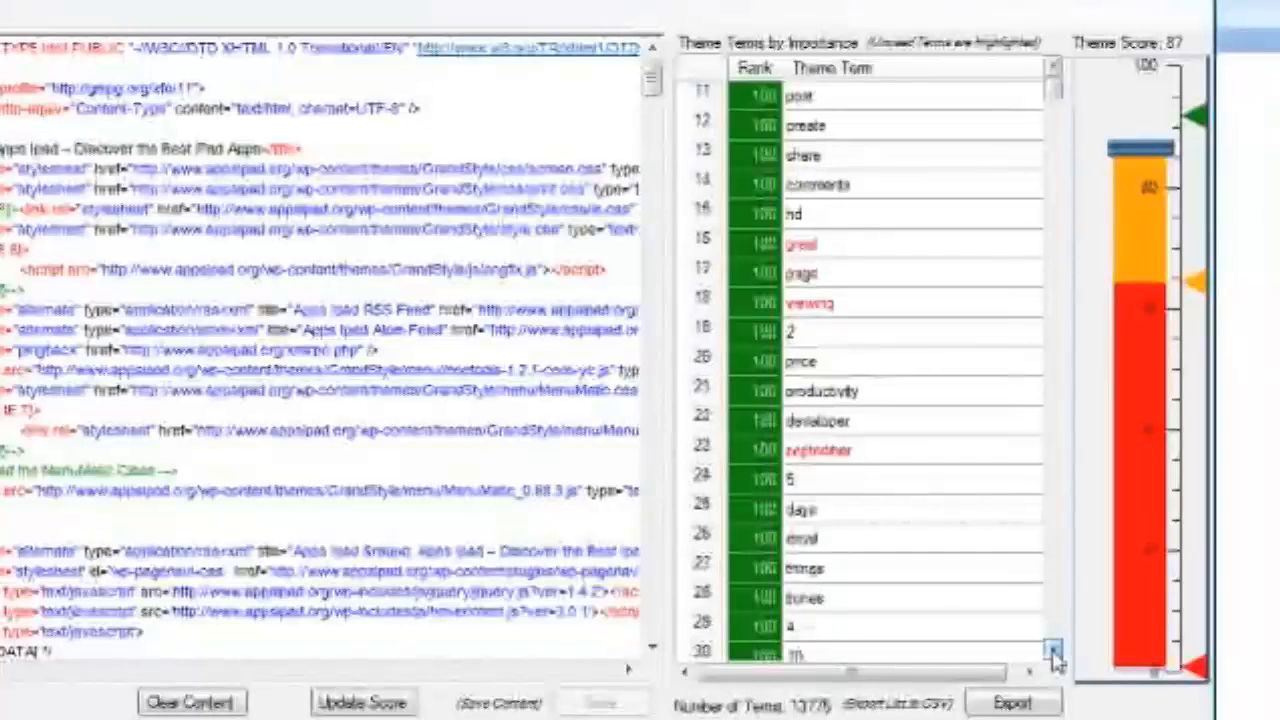
{"action": "left_click", "coordinate": [1053, 652]}
{"action": "left_click", "coordinate": [1053, 652]}
{"action": "left_click", "coordinate": [1053, 652]}
{"action": "left_click", "coordinate": [1053, 652]}
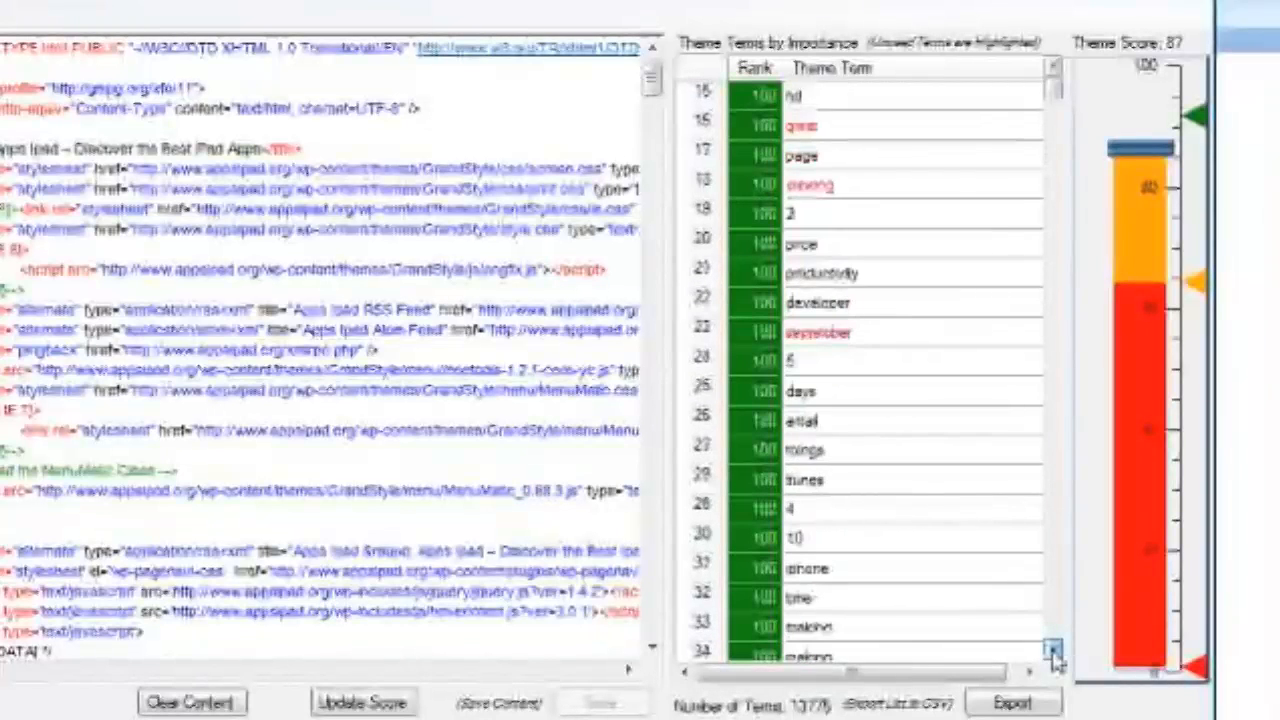
{"action": "left_click", "coordinate": [1053, 652]}
{"action": "left_click", "coordinate": [1053, 652]}
{"action": "left_click_drag", "start_coordinate": [1053, 652], "coordinate": [1053, 652]}
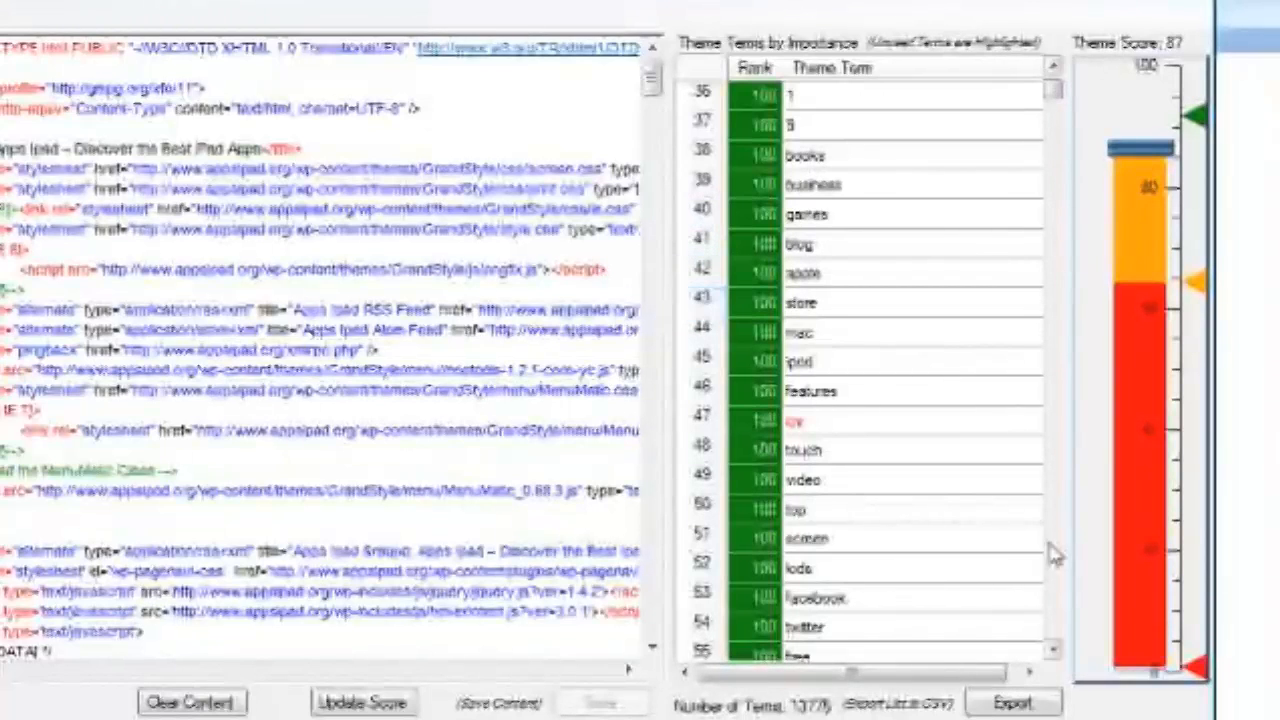
{"action": "left_click", "coordinate": [1053, 67]}
{"action": "left_click", "coordinate": [1053, 67]}
{"action": "left_click", "coordinate": [1053, 67]}
{"action": "left_click", "coordinate": [1053, 67]}
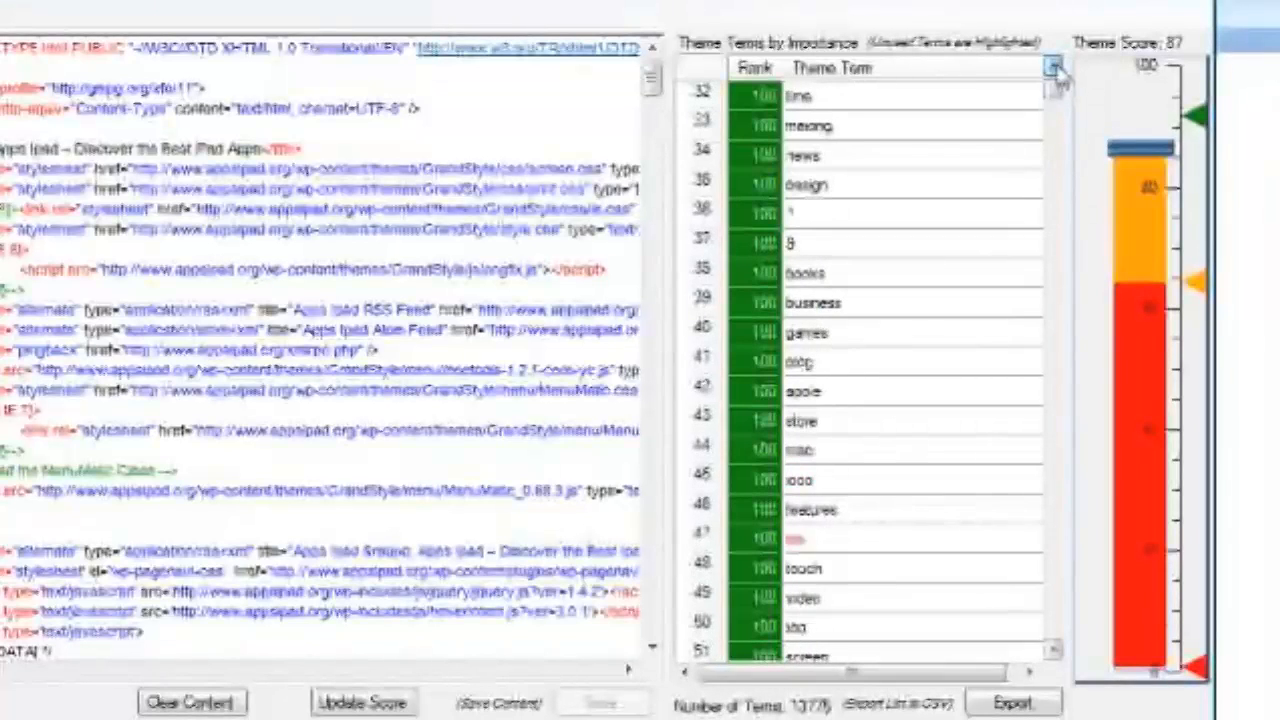
{"action": "scroll", "coordinate": [1053, 67], "scroll_direction": "up", "scroll_amount": 10}
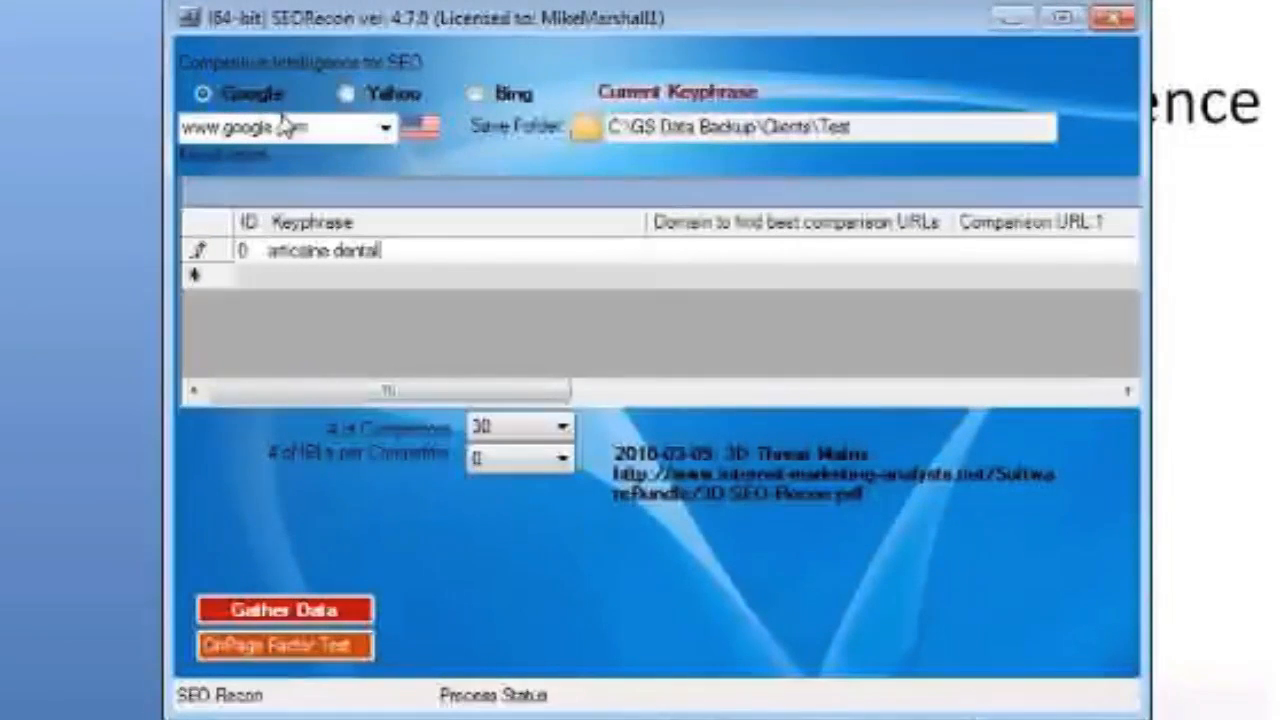
{"action": "left_click", "coordinate": [385, 128]}
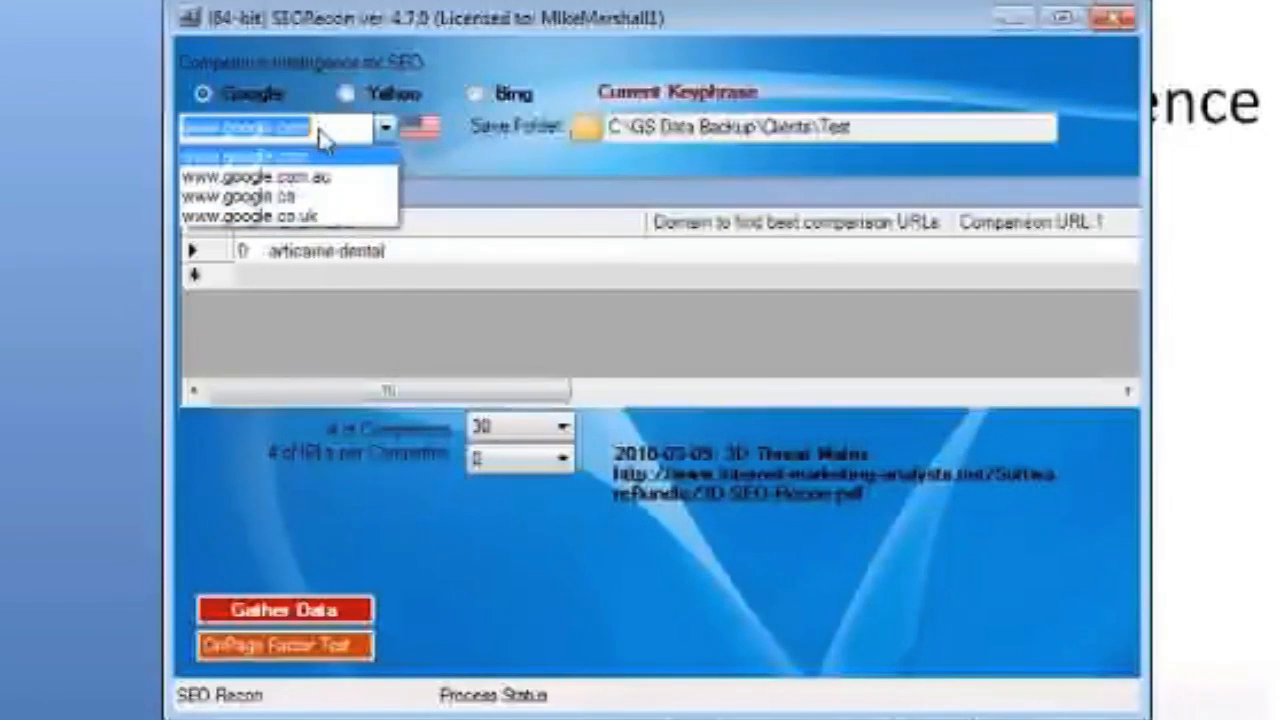
{"action": "left_click", "coordinate": [483, 170]}
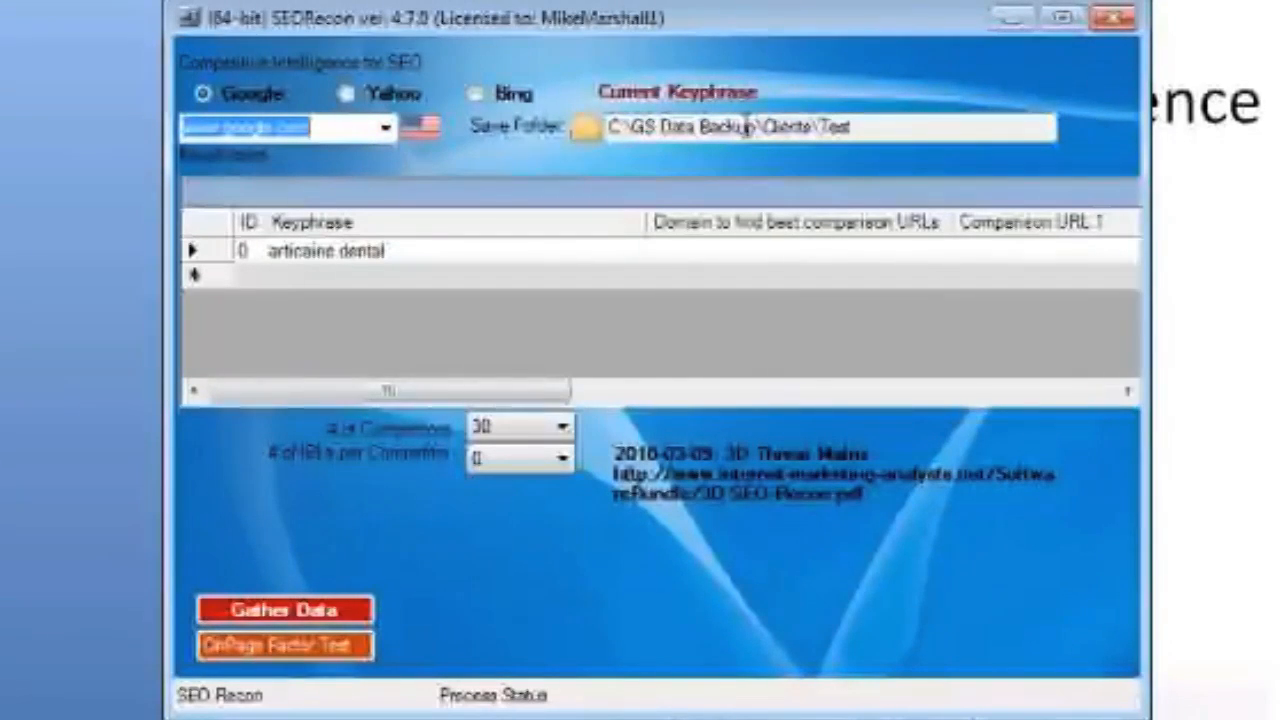
Add "ipad apps" as a second keyphrase below "articaine dental"
{"action": "left_click", "coordinate": [437, 250]}
{"action": "left_click", "coordinate": [434, 250]}
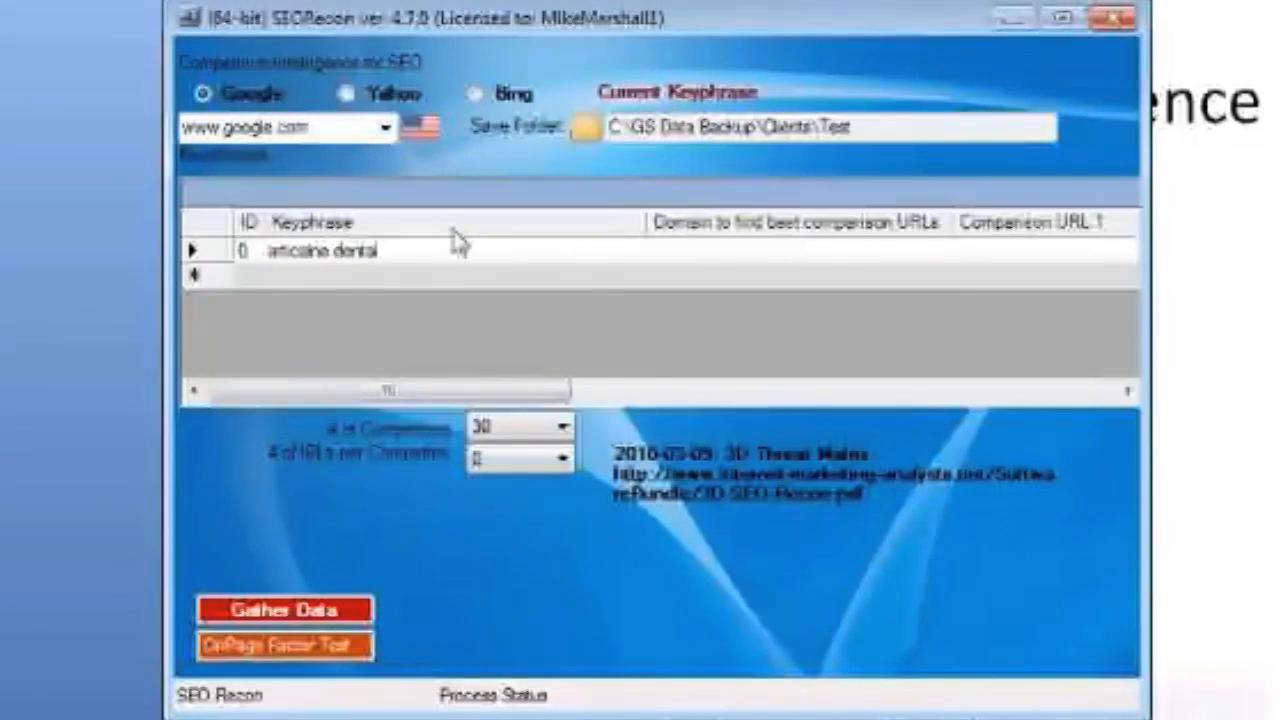
{"action": "left_click", "coordinate": [410, 274]}
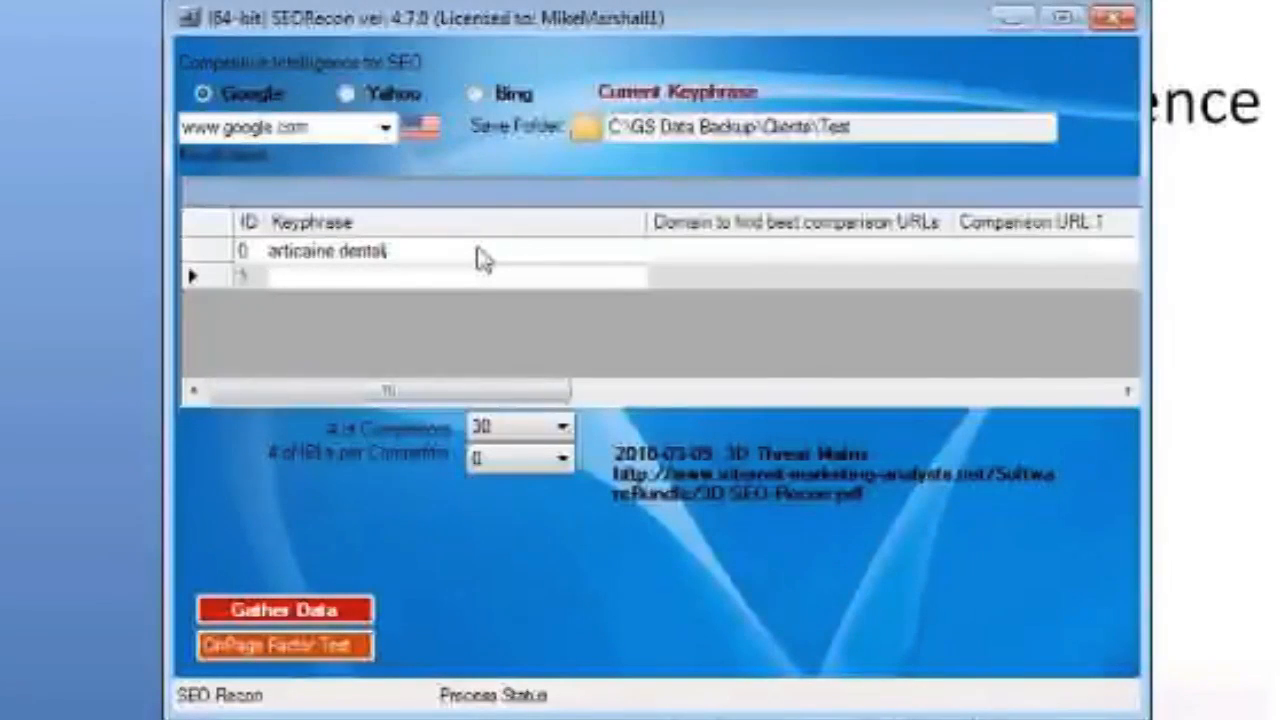
{"action": "type", "text": "ped"}
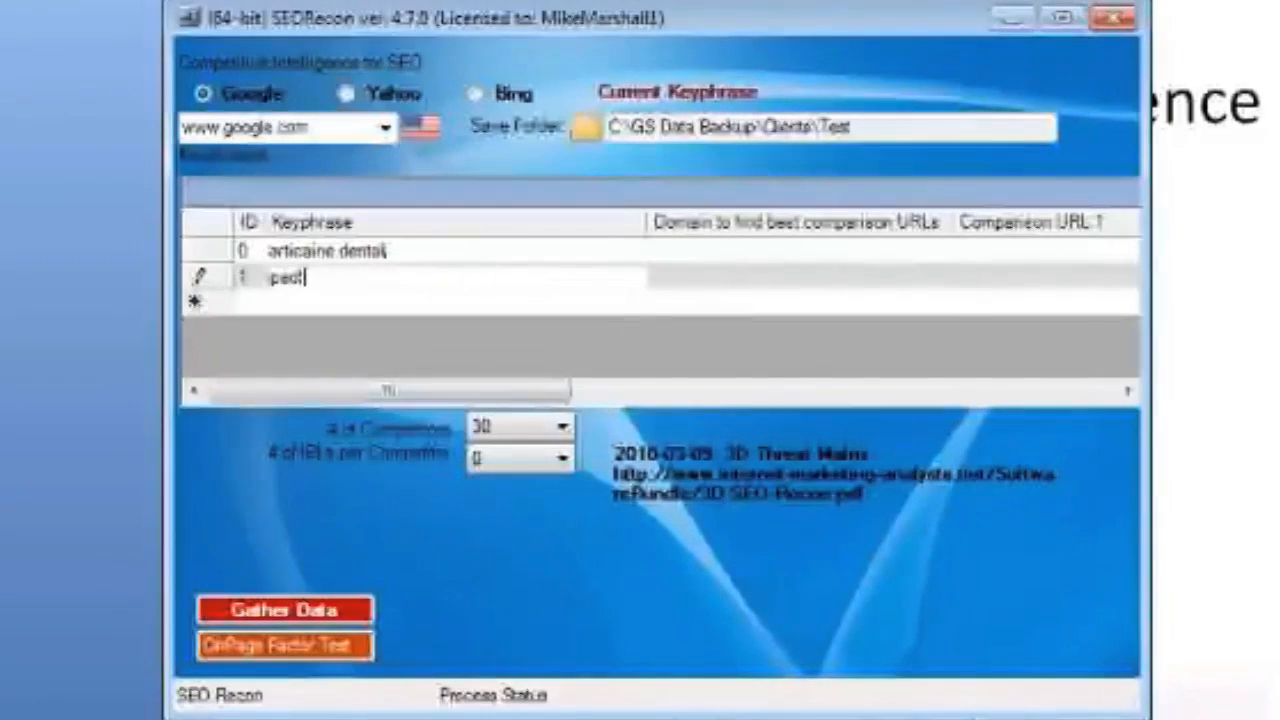
{"action": "type", "text": "'apps"}
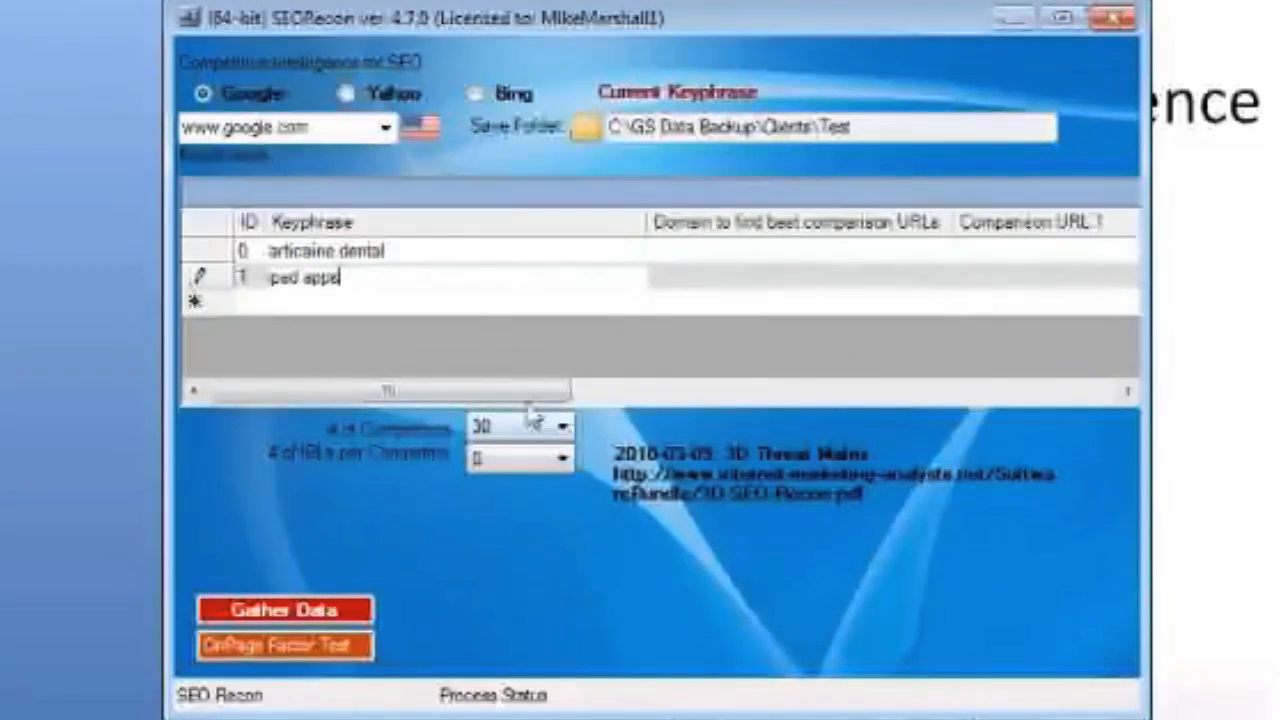
{"action": "mouse_move", "coordinate": [521, 393]}
{"action": "left_mouse_down"}
{"action": "mouse_move", "coordinate": [638, 390]}
{"action": "mouse_move", "coordinate": [525, 397]}
{"action": "left_mouse_up"}
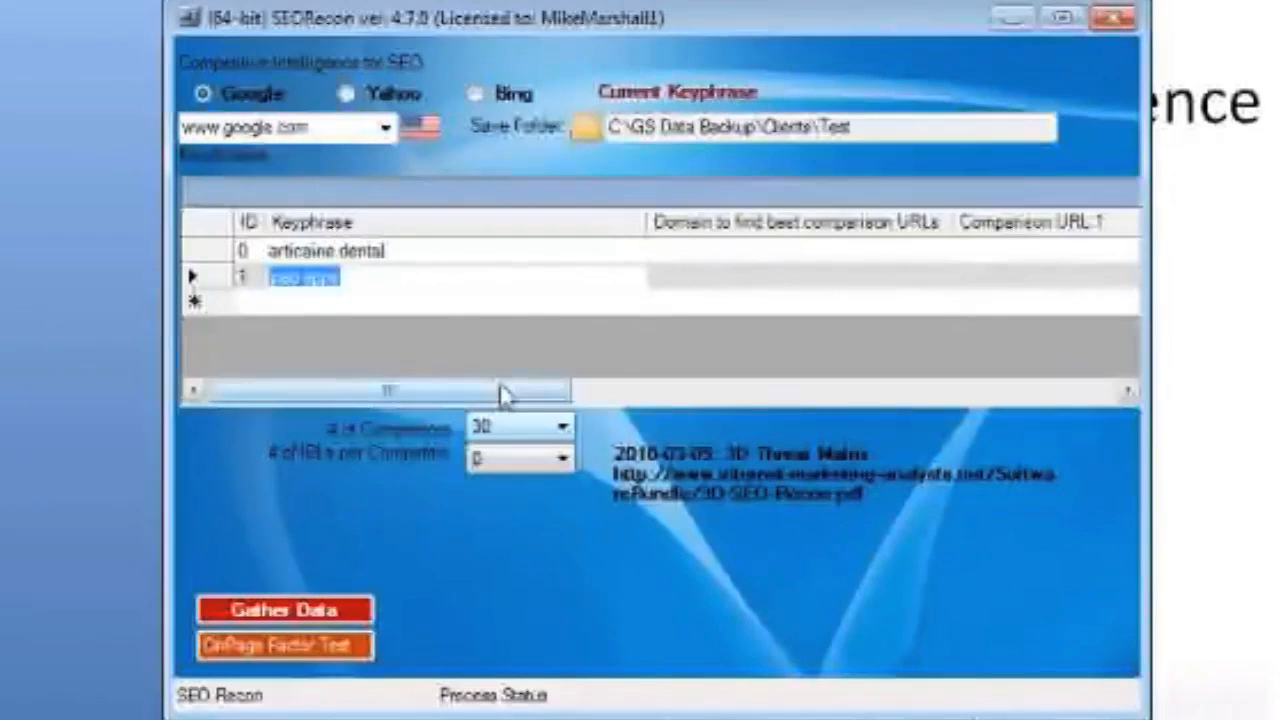
{"action": "left_click_drag", "start_coordinate": [505, 397], "coordinate": [630, 399]}
{"action": "left_click", "coordinate": [723, 251]}
{"action": "type", "text": "http:/"}
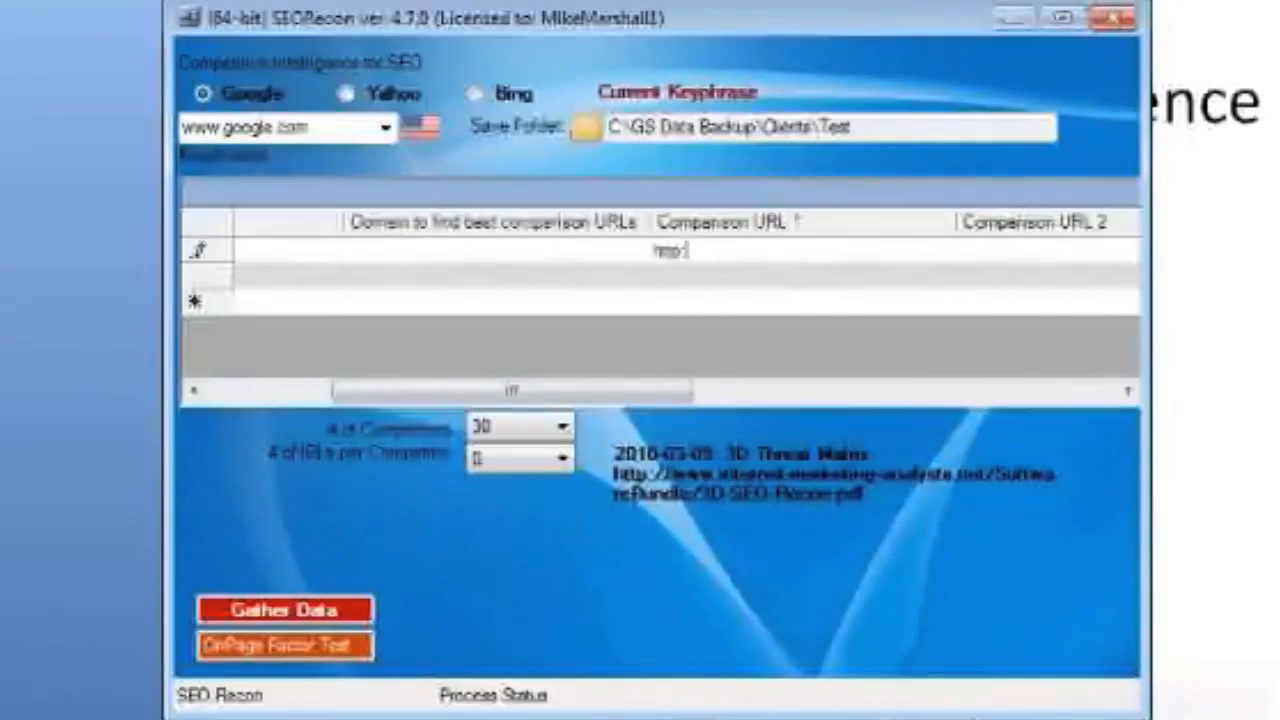
{"action": "type", "text": "/www/do.com"}
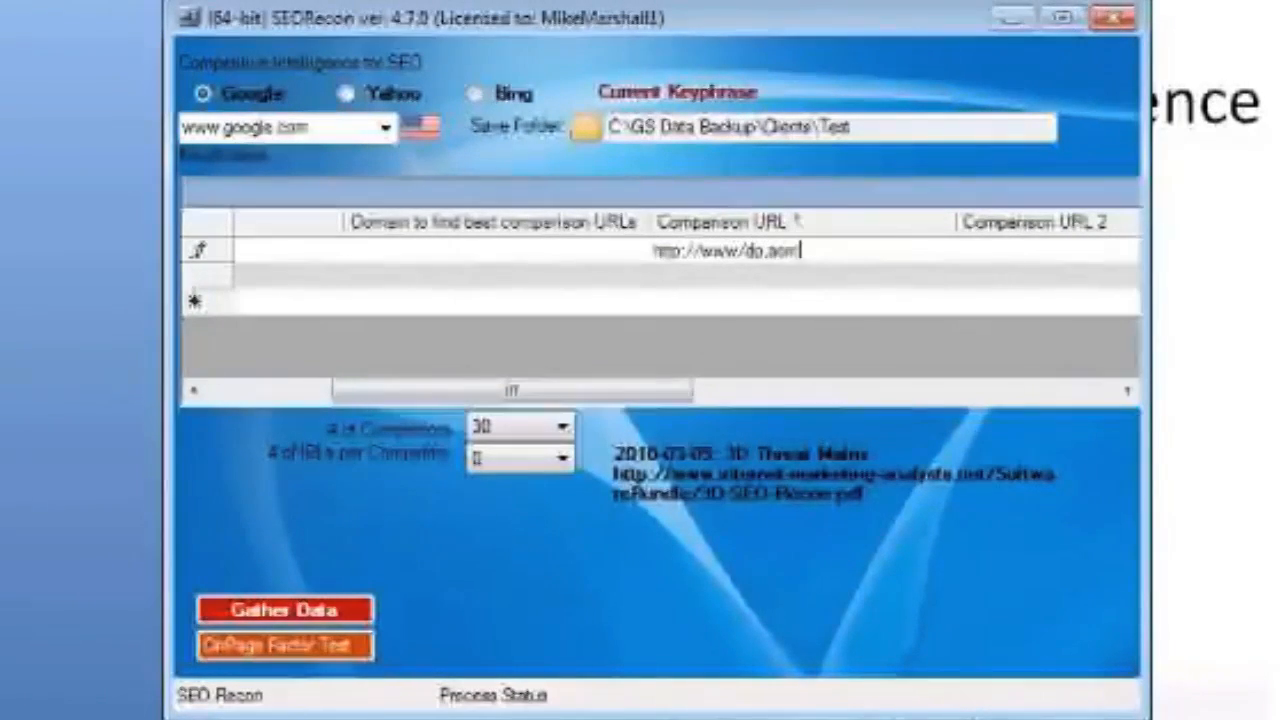
{"action": "key", "text": "BackSpace"}
{"action": "key", "text": "BackSpace"}
{"action": "key", "text": "BackSpace"}
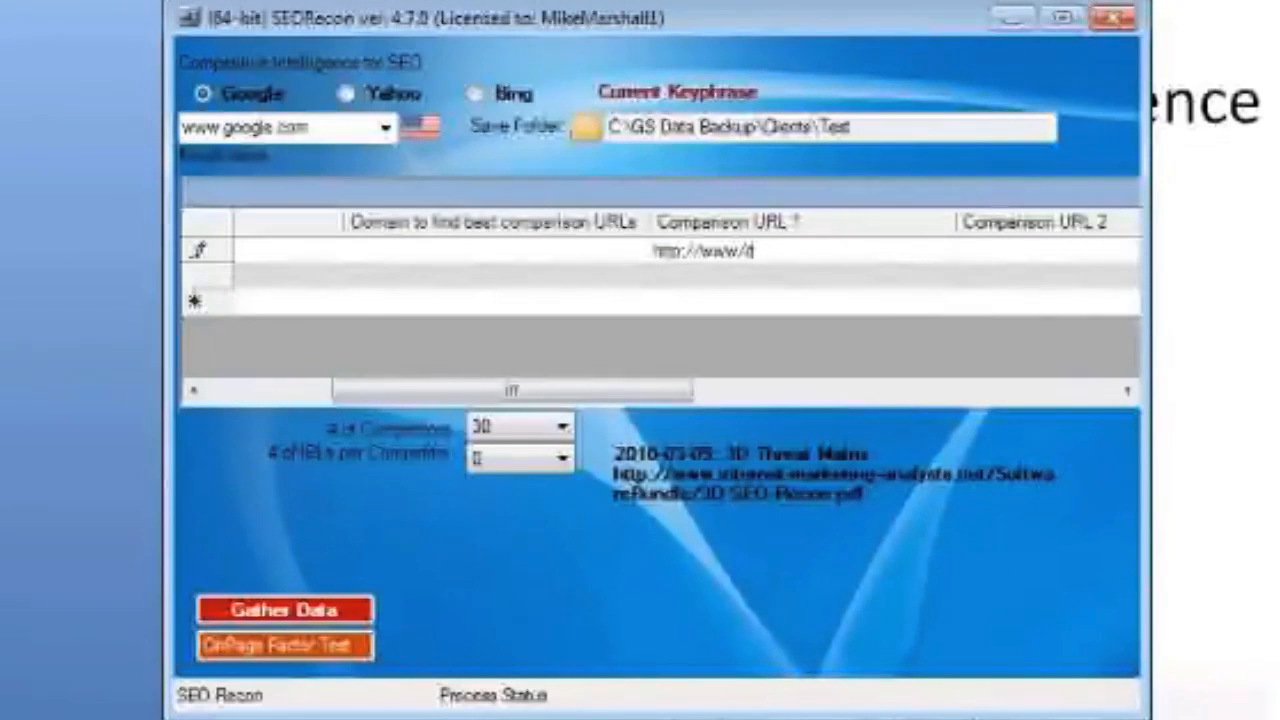
{"action": "type", "text": "omain.com/ag"}
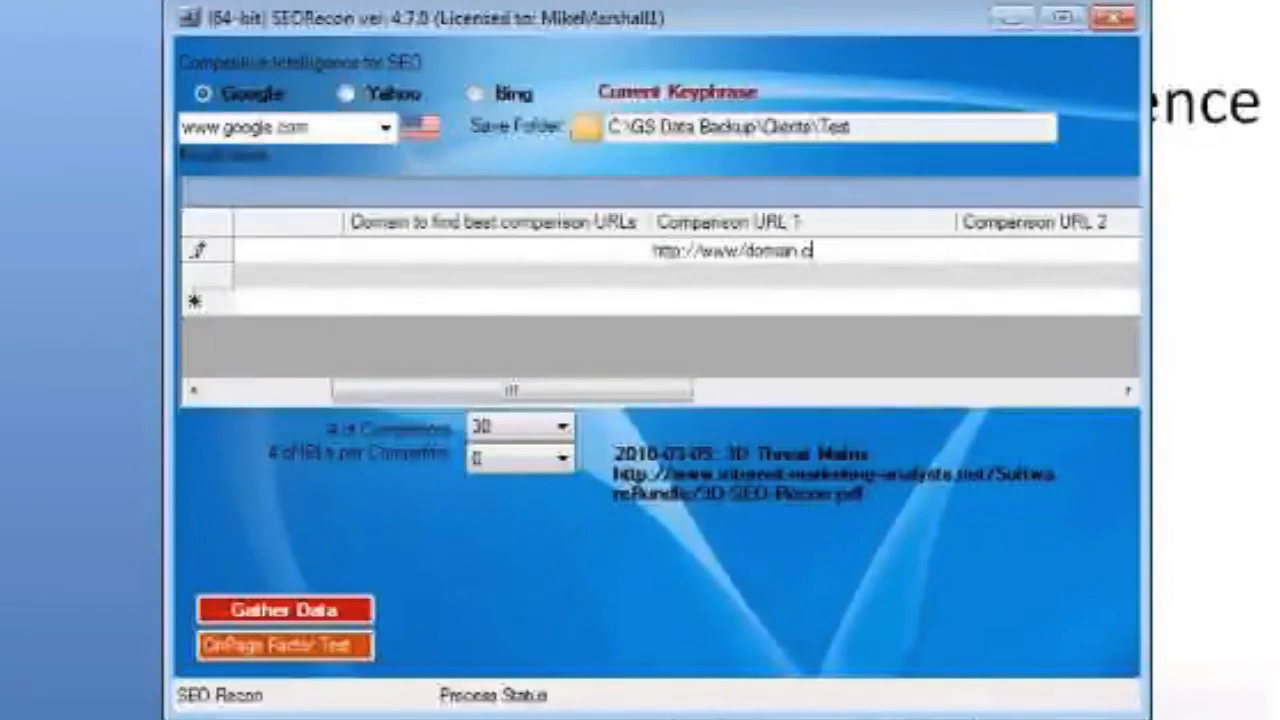
{"action": "key", "text": "BackSpace"}
{"action": "key", "text": "BackSpace"}
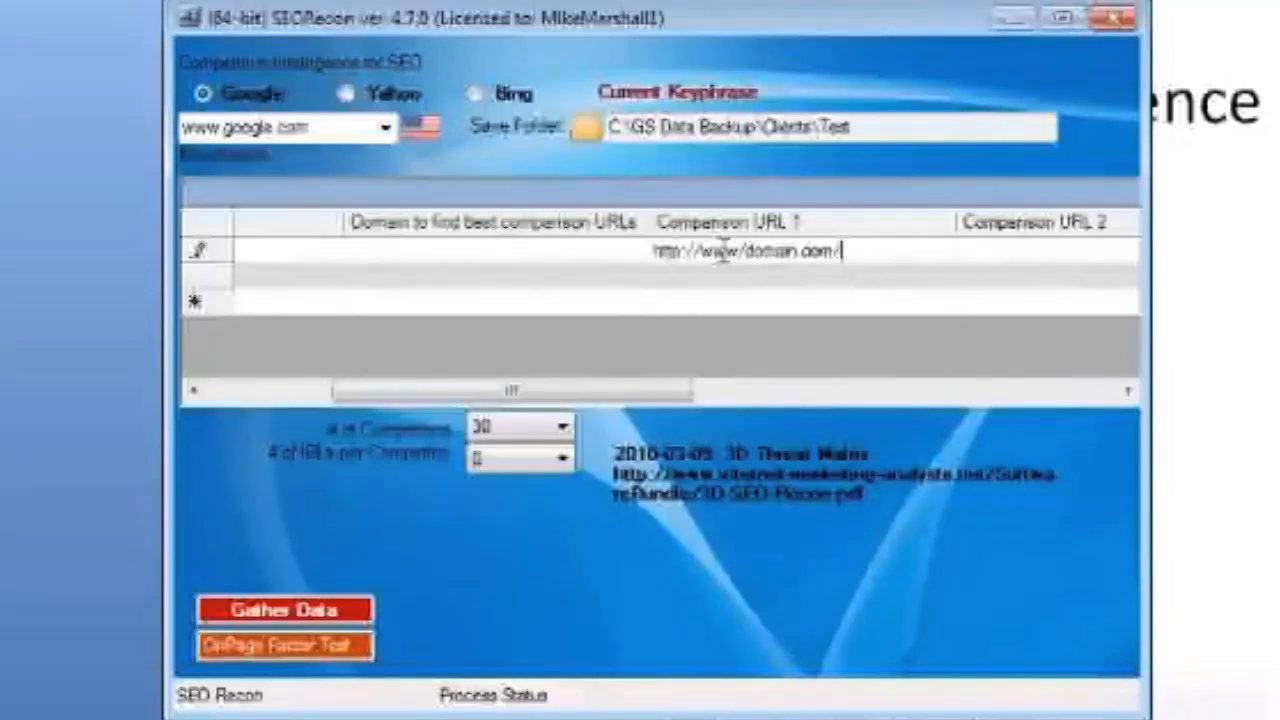
{"action": "type", "text": "page1.aspx\\\\\\"}
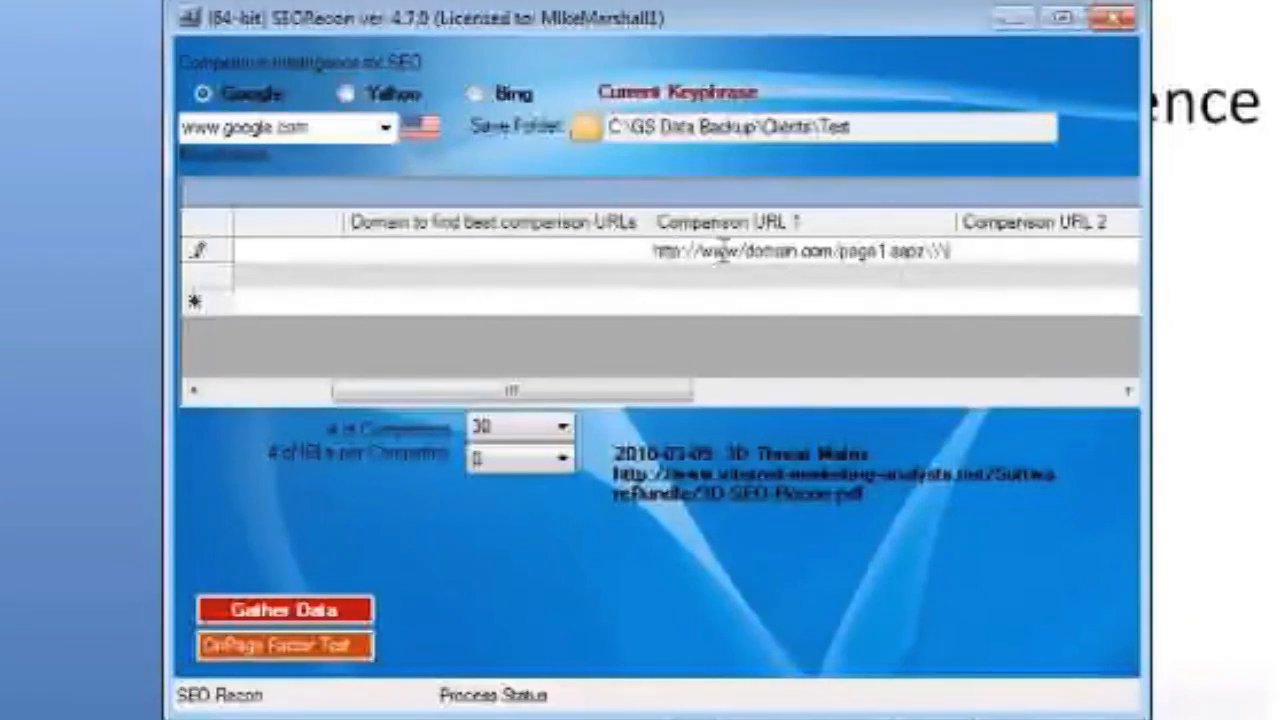
{"action": "key", "text": "BackSpace"}
{"action": "key", "text": "BackSpace"}
{"action": "key", "text": "BackSpace"}
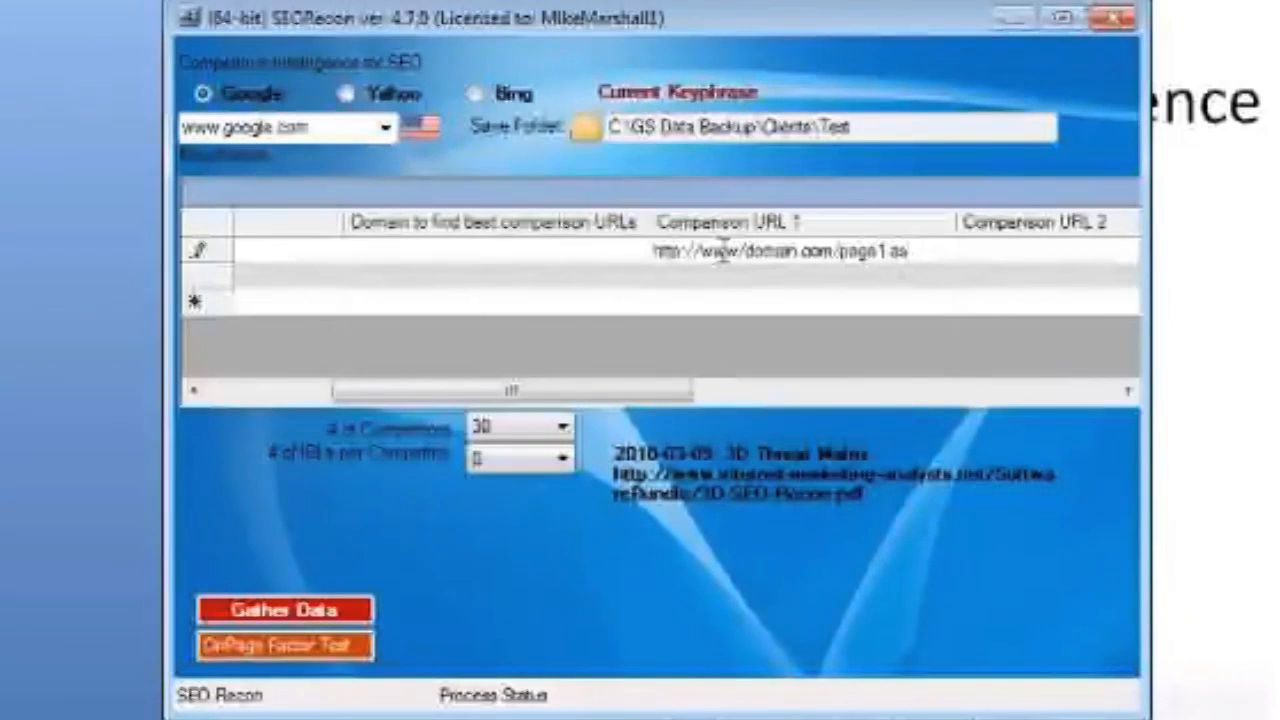
{"action": "key", "text": "BackSpace"}
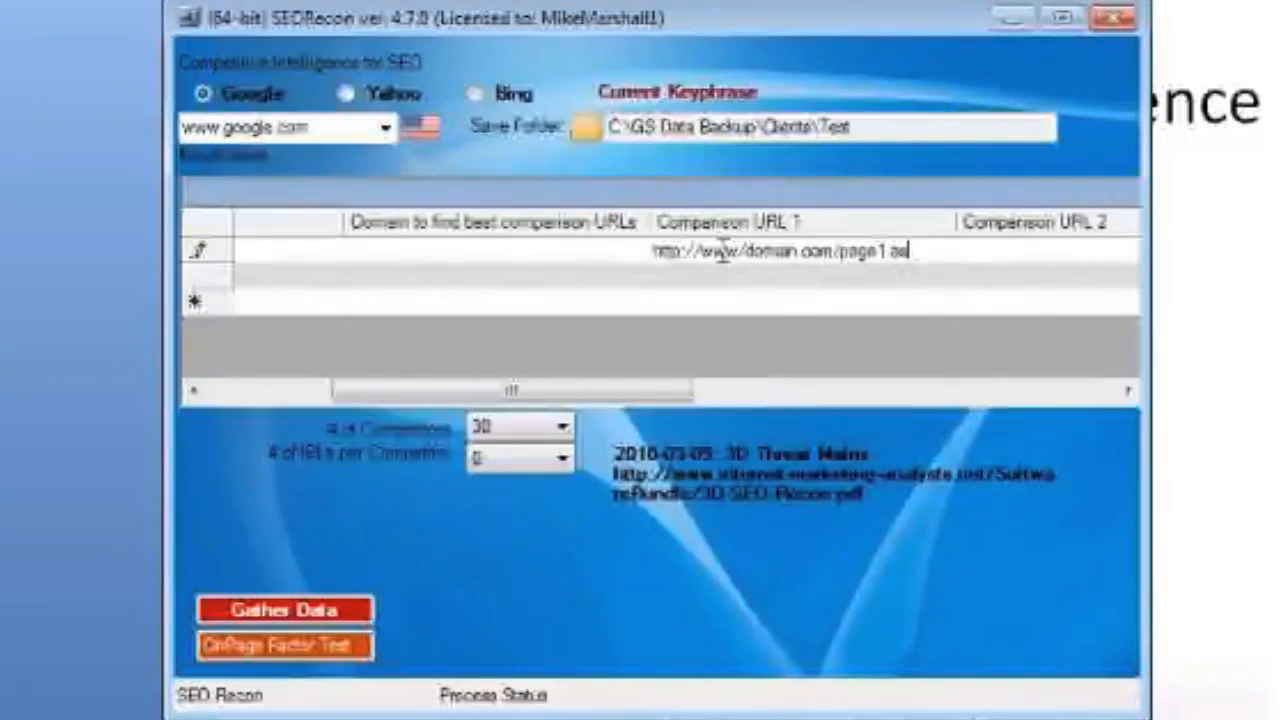
{"action": "type", "text": "p"}
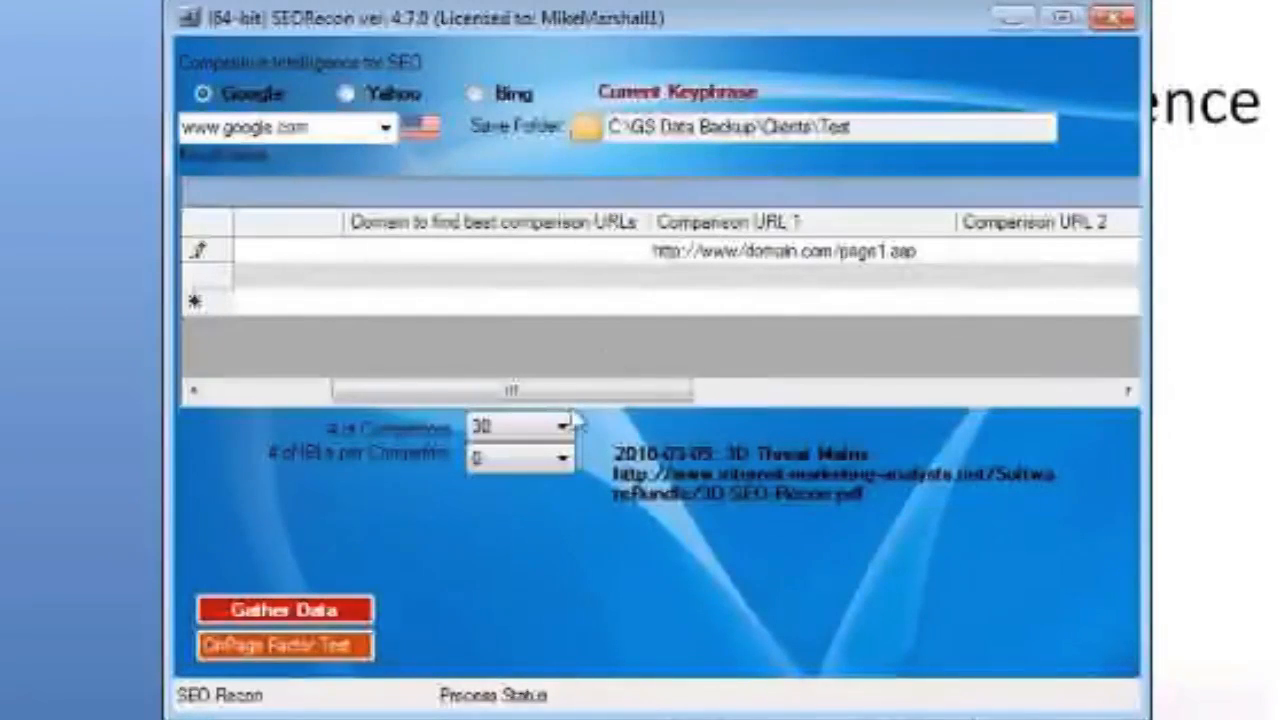
Clear the Comparison URL 1 entry of the "articaine dental" keyphrase
{"action": "left_click_drag", "start_coordinate": [577, 402], "coordinate": [530, 395]}
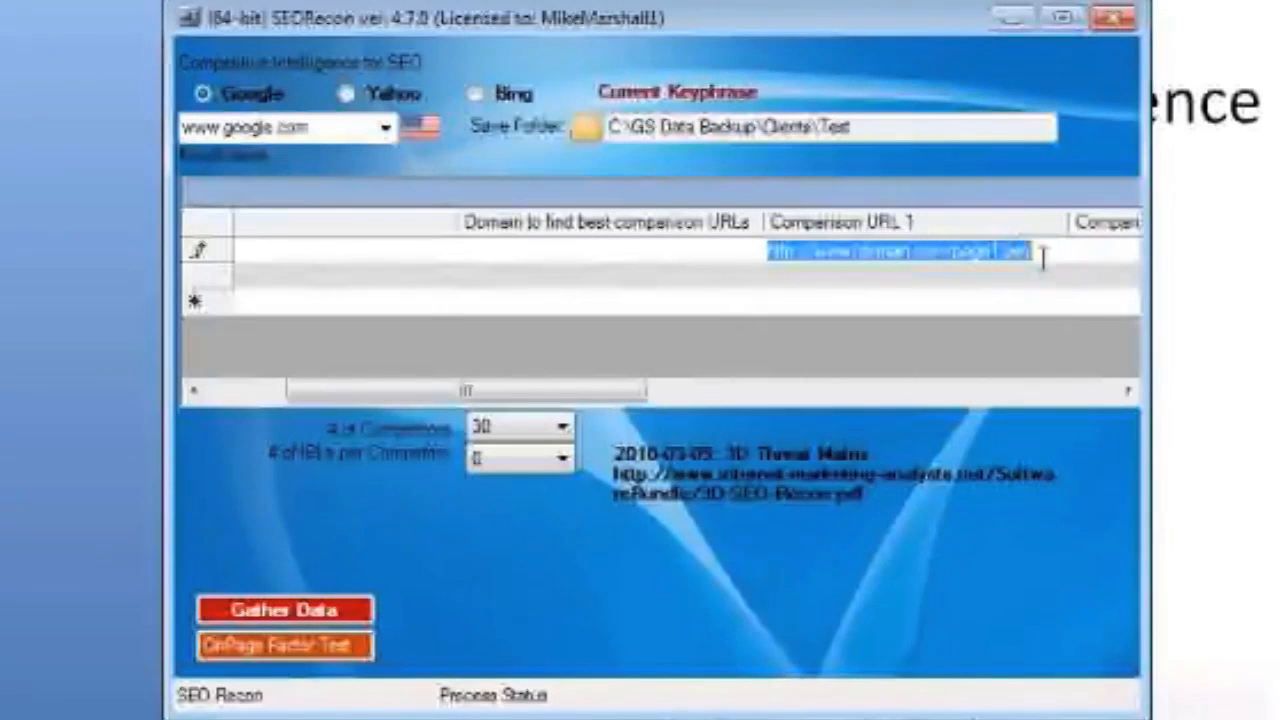
{"action": "left_click_drag", "start_coordinate": [1043, 254], "coordinate": [766, 252]}
{"action": "key", "text": "Delete"}
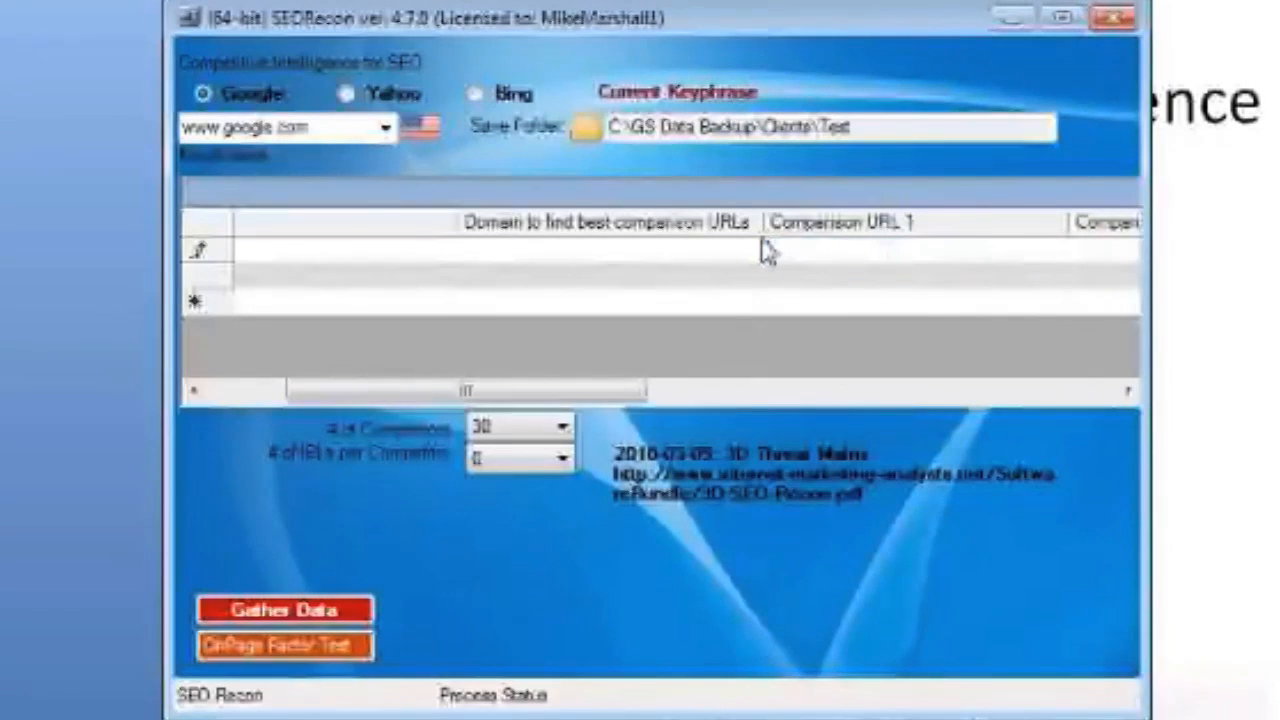
{"action": "left_click", "coordinate": [704, 249]}
{"action": "type", "text": "www"}
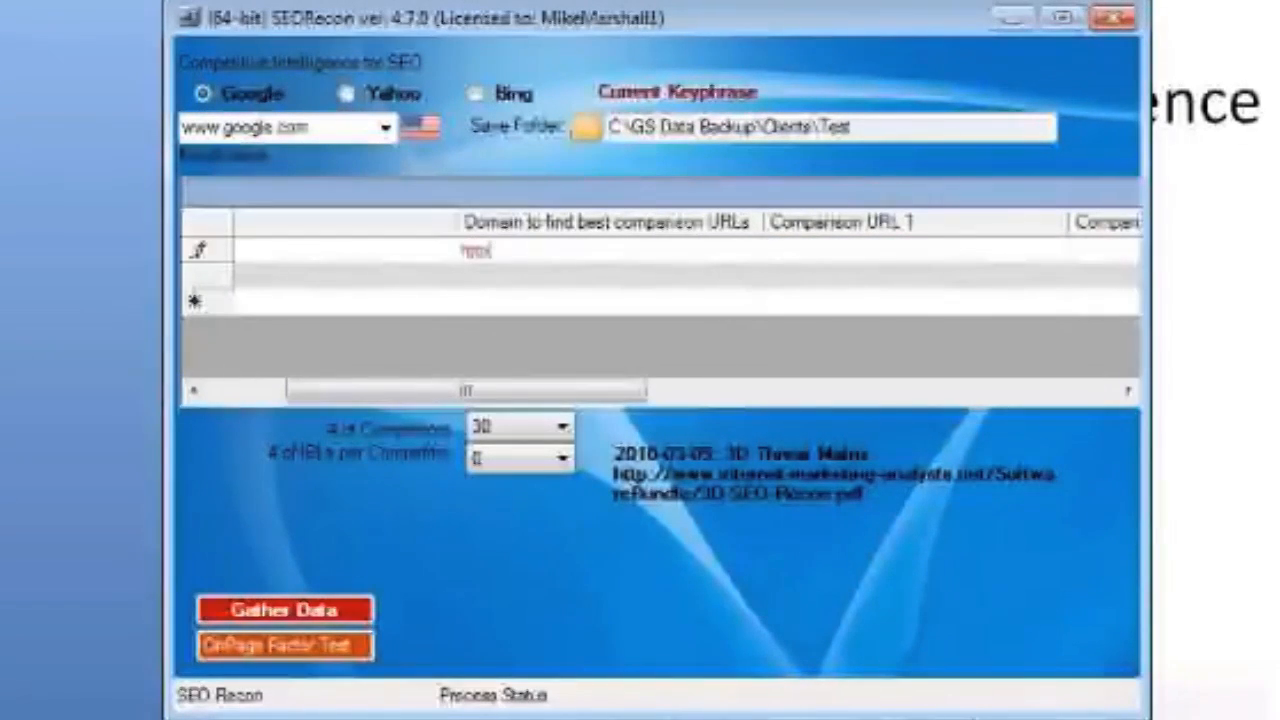
{"action": "key", "text": "BackSpace"}
{"action": "key", "text": "BackSpace"}
{"action": "key", "text": "BackSpace"}
{"action": "type", "text": "http://"}
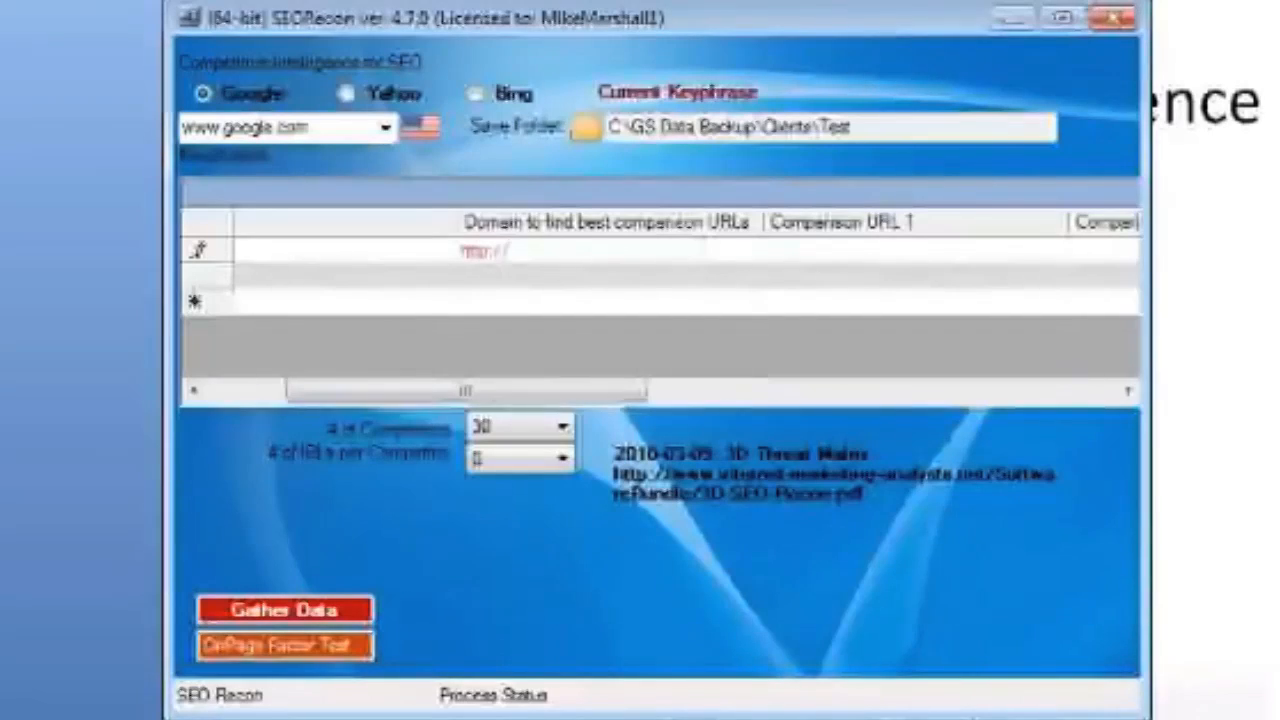
{"action": "type", "text": "www.domain.com/"}
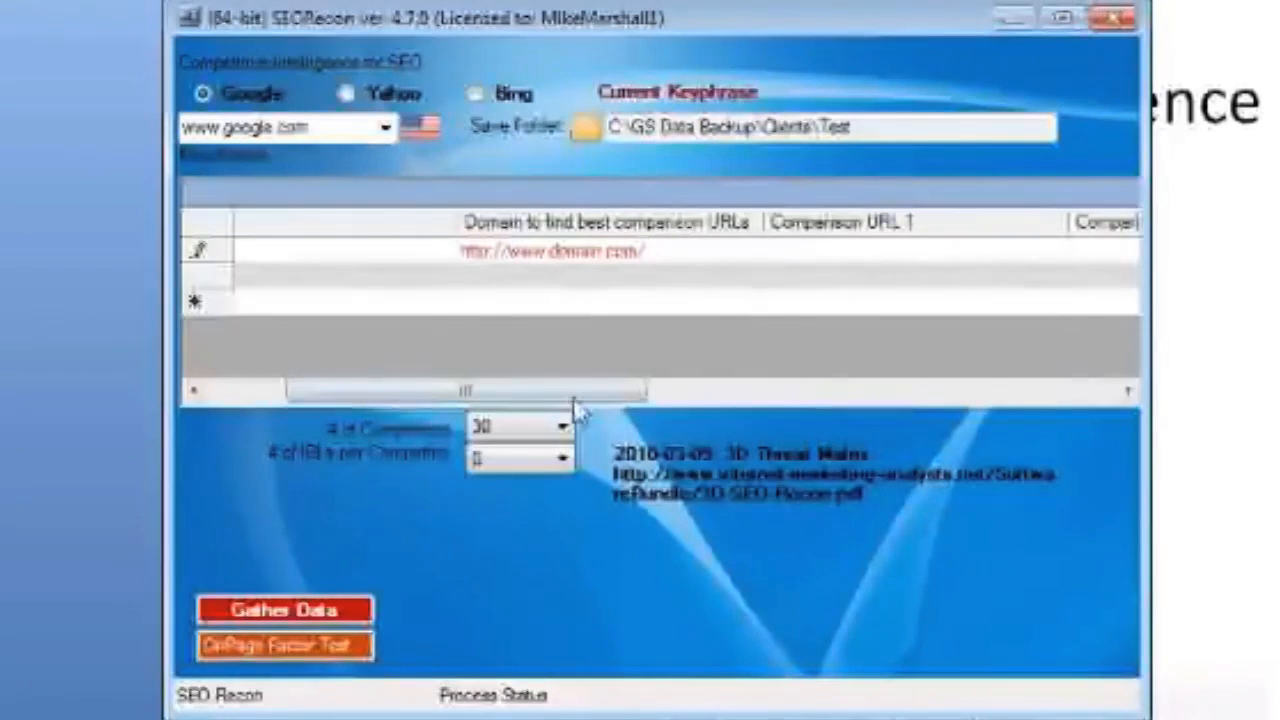
Set the number of IBLs per competitor to 100
{"action": "left_click_drag", "start_coordinate": [587, 394], "coordinate": [505, 405]}
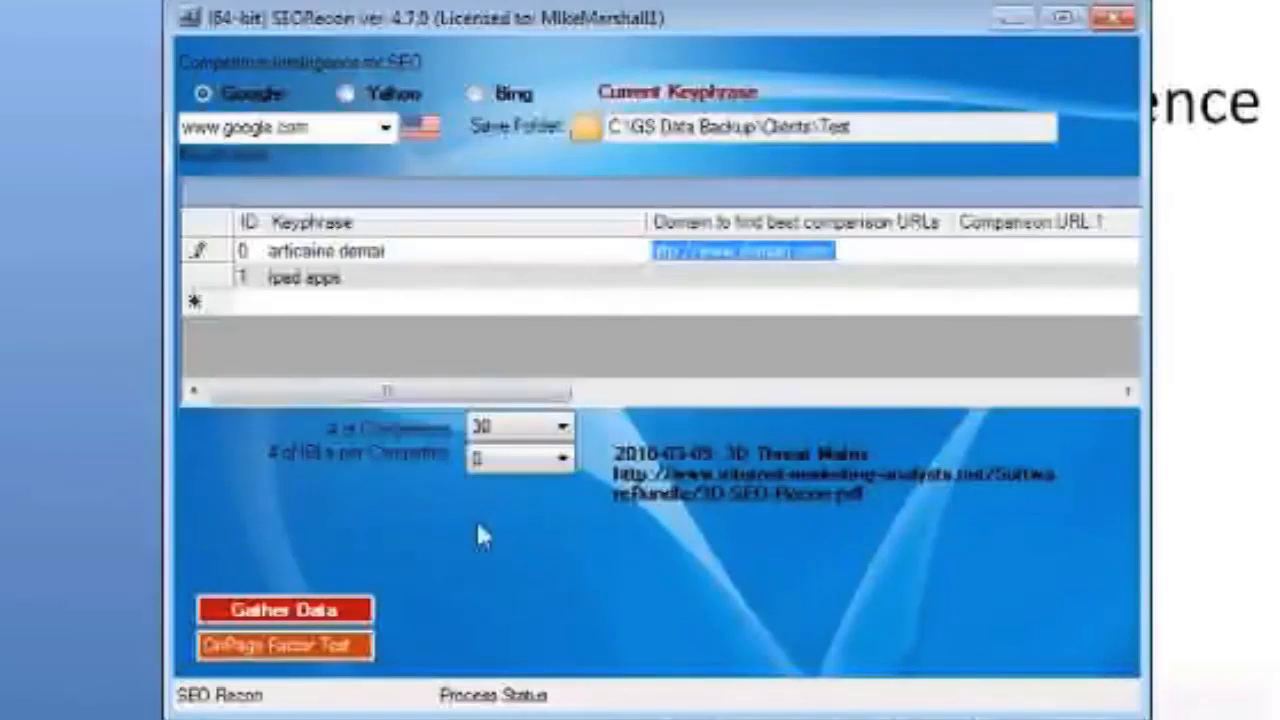
{"action": "left_click", "coordinate": [520, 470]}
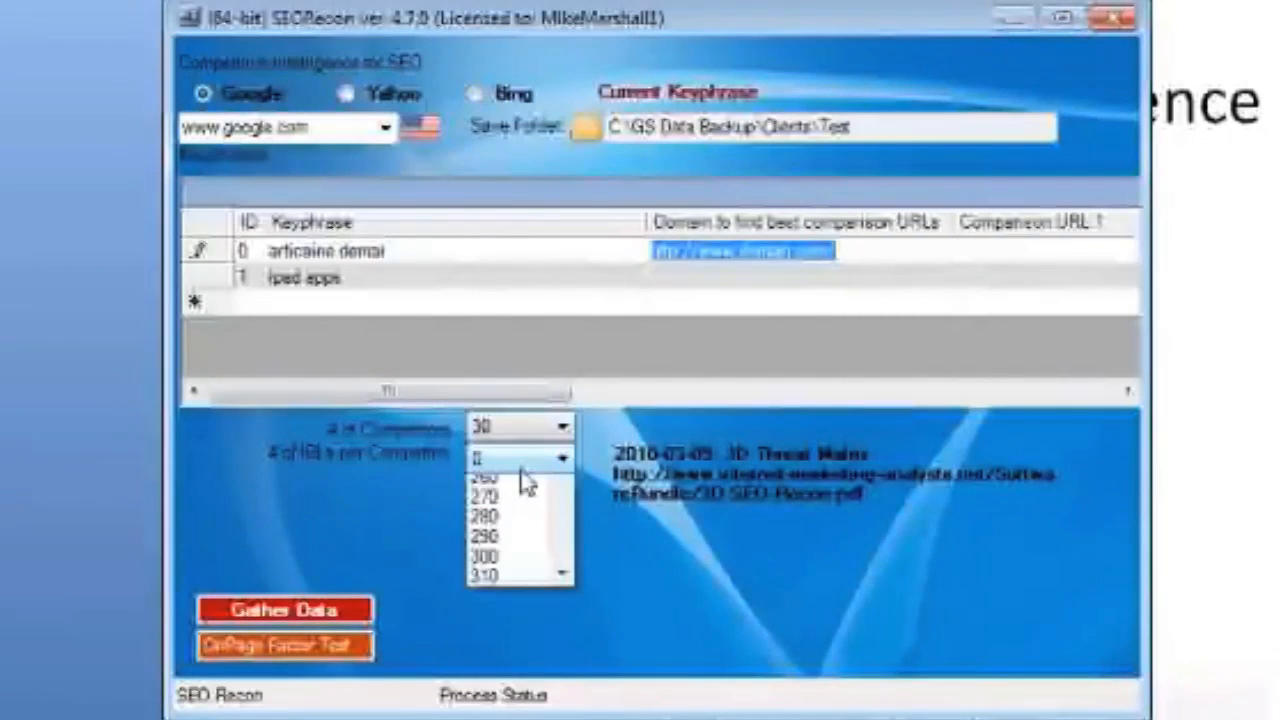
{"action": "scroll", "coordinate": [521, 472], "scroll_direction": "up", "scroll_amount": 6}
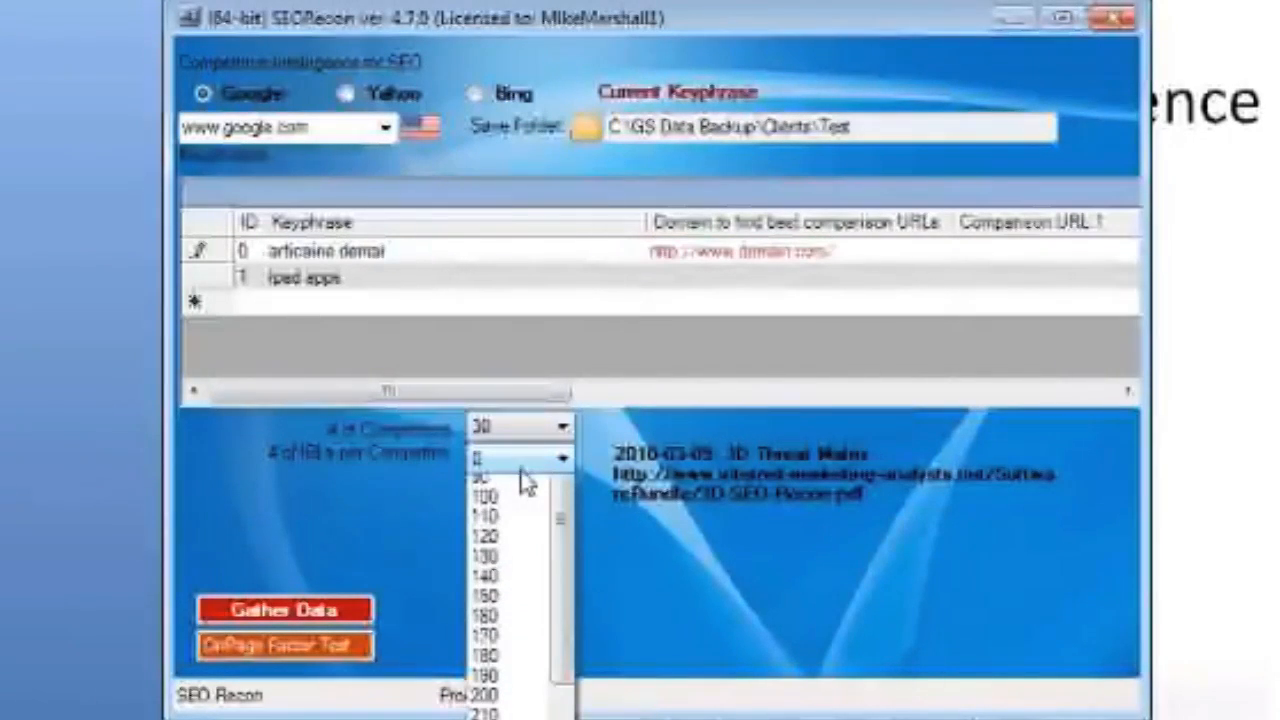
{"action": "scroll", "coordinate": [527, 483], "scroll_direction": "up", "scroll_amount": 3}
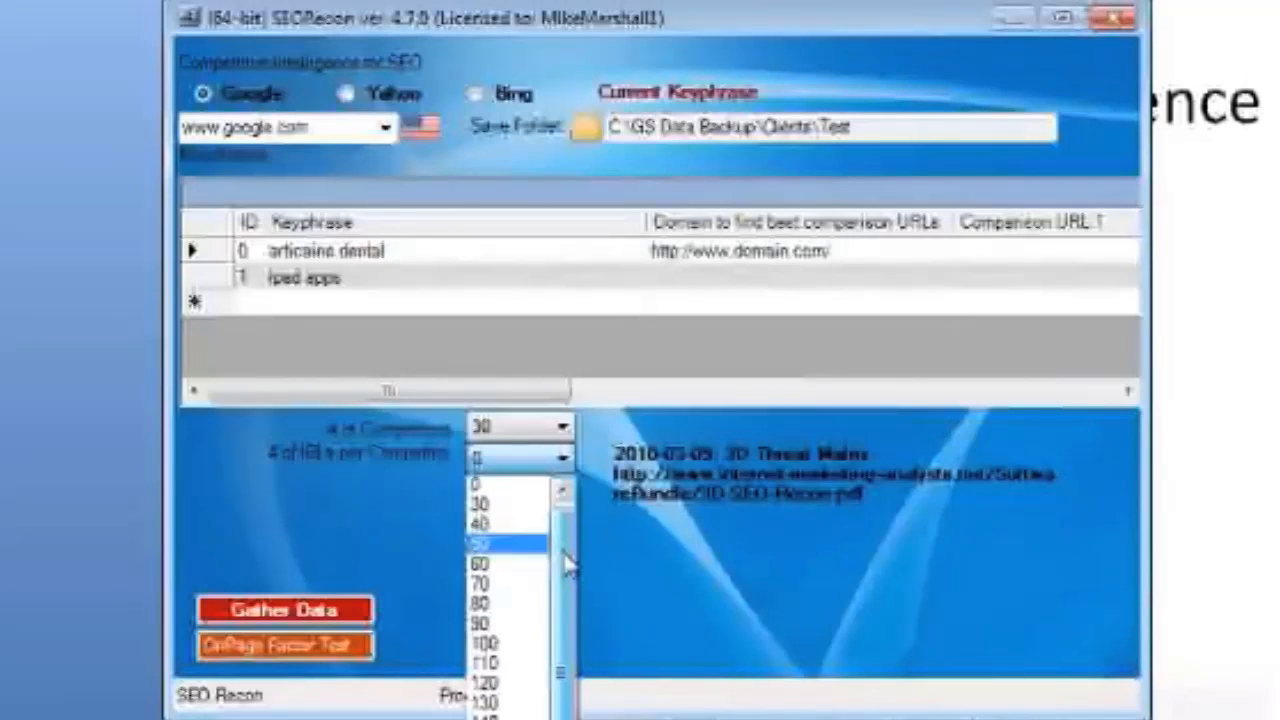
{"action": "left_click_drag", "start_coordinate": [566, 562], "coordinate": [572, 530]}
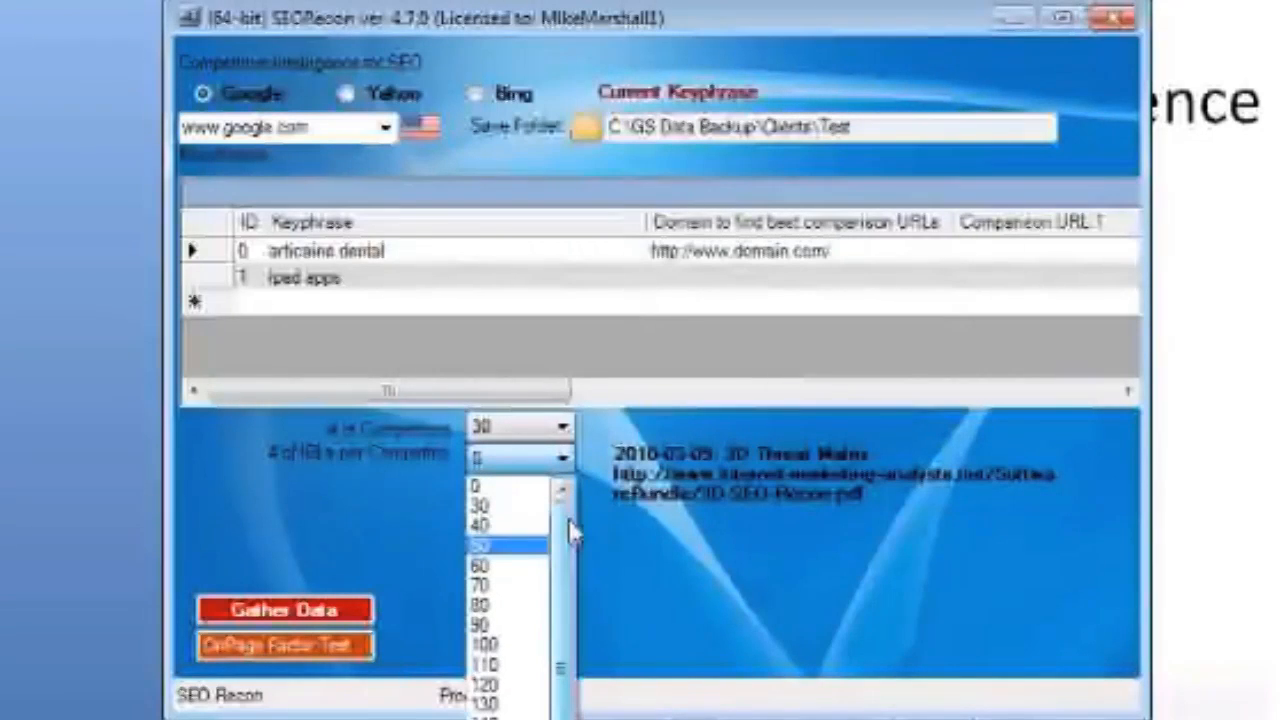
{"action": "left_click", "coordinate": [484, 644]}
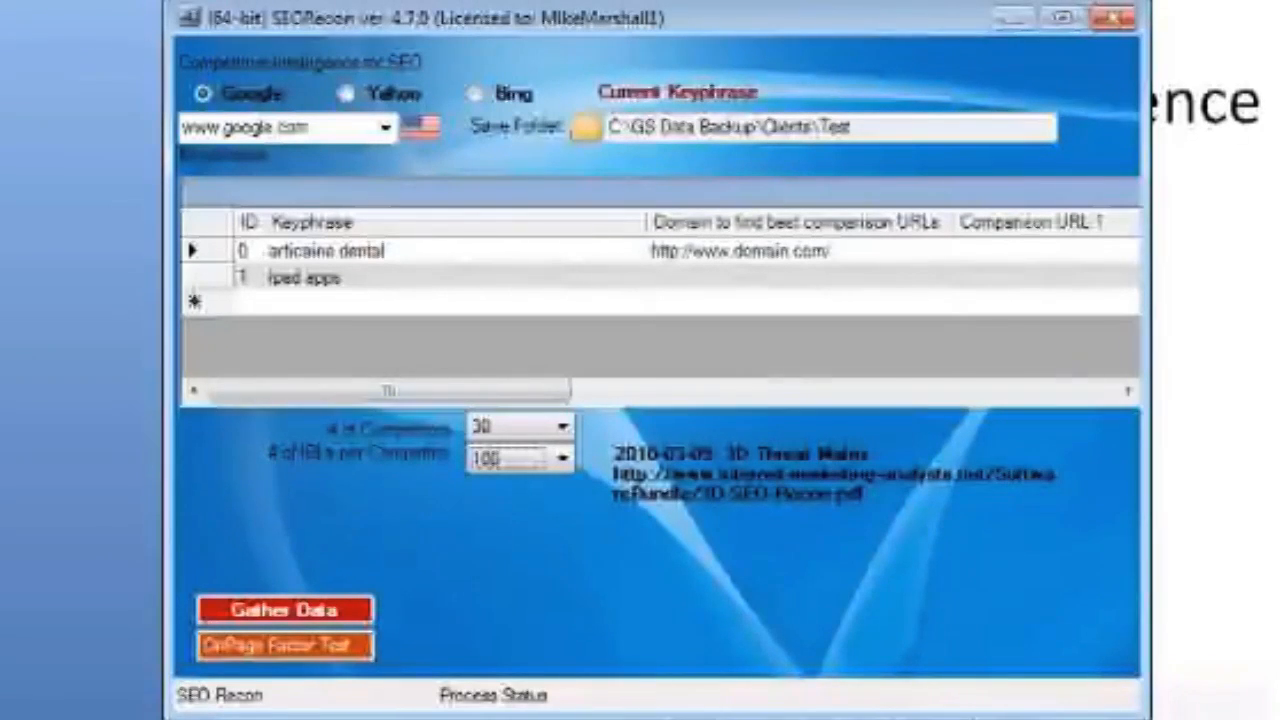
Switch to the Action Steps Report in Word and review its table of contents for the "articaine dental" keyphrase
{"action": "key", "text": "alt+Tab"}
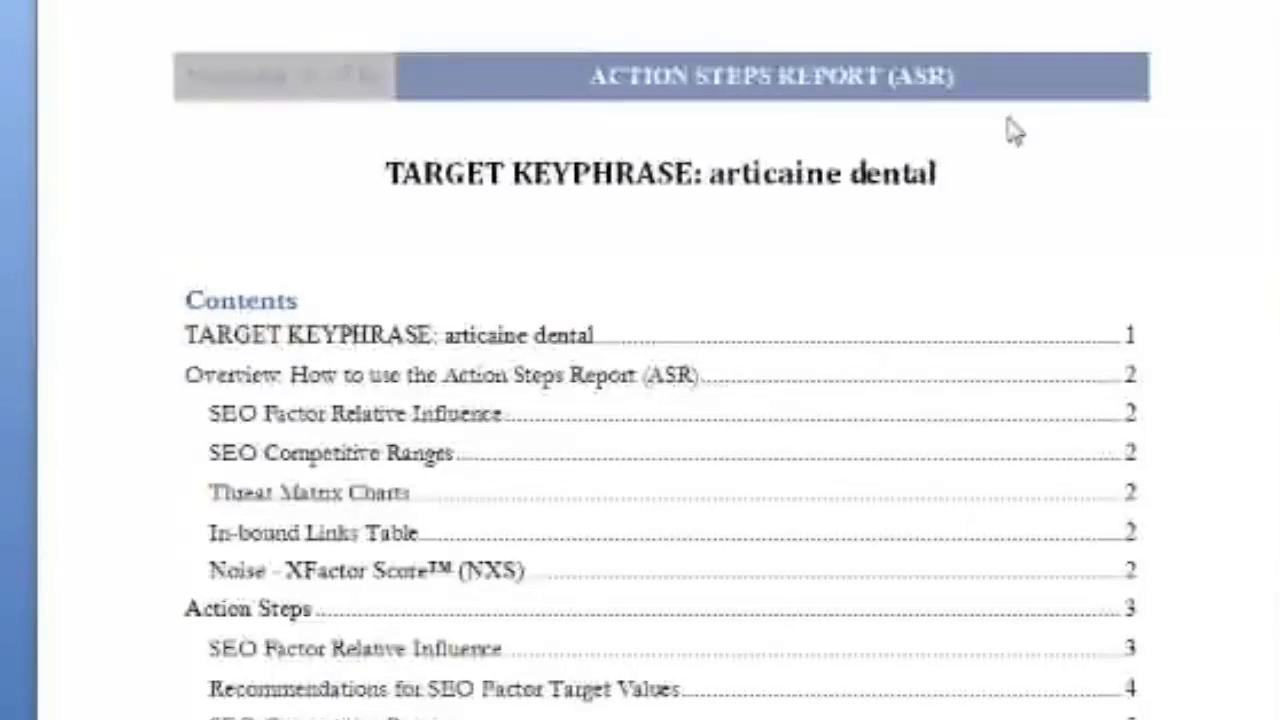
{"action": "scroll", "coordinate": [1013, 130], "scroll_direction": "down", "scroll_amount": 1}
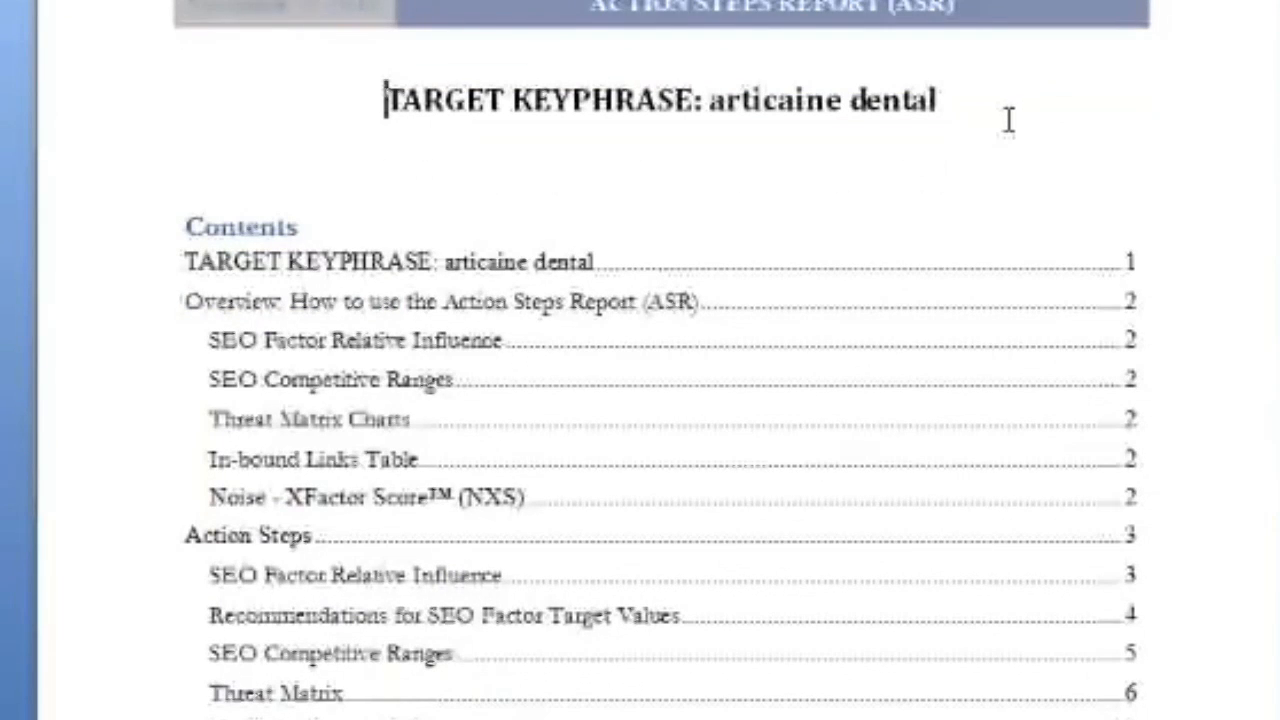
{"action": "scroll", "coordinate": [1009, 120], "scroll_direction": "down", "scroll_amount": 1}
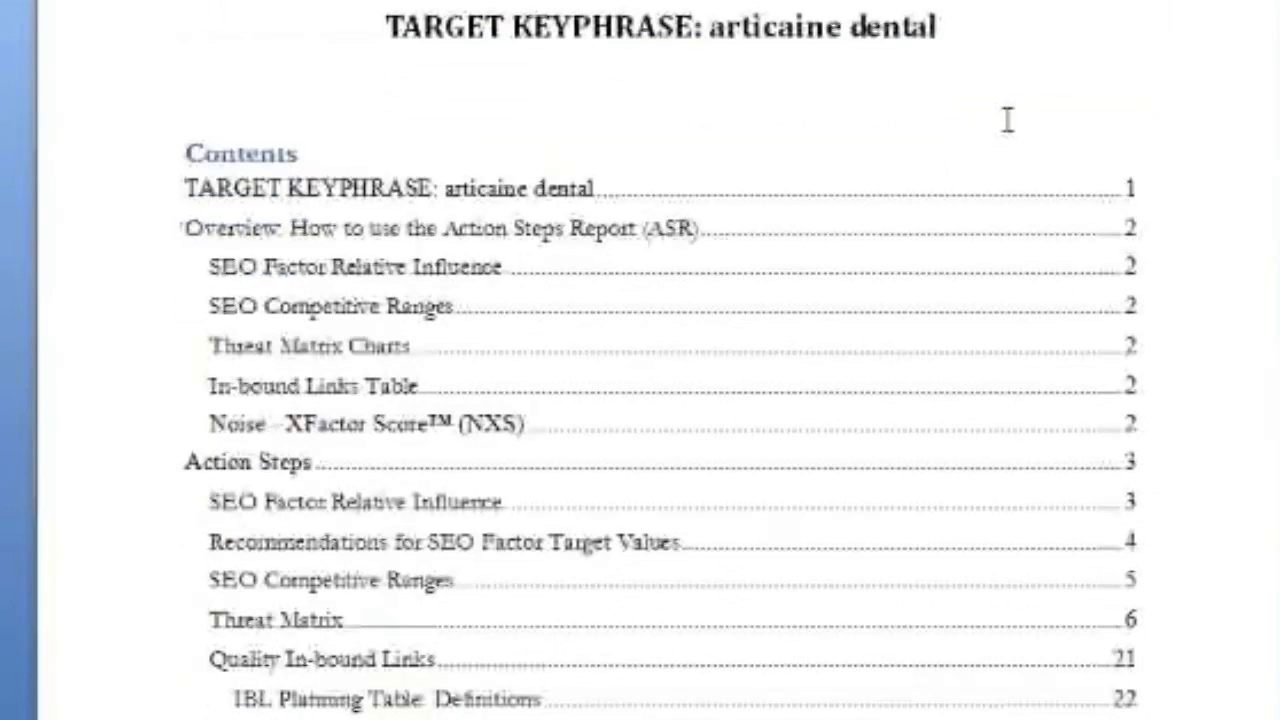
{"action": "scroll", "coordinate": [1008, 120], "scroll_direction": "down", "scroll_amount": 1}
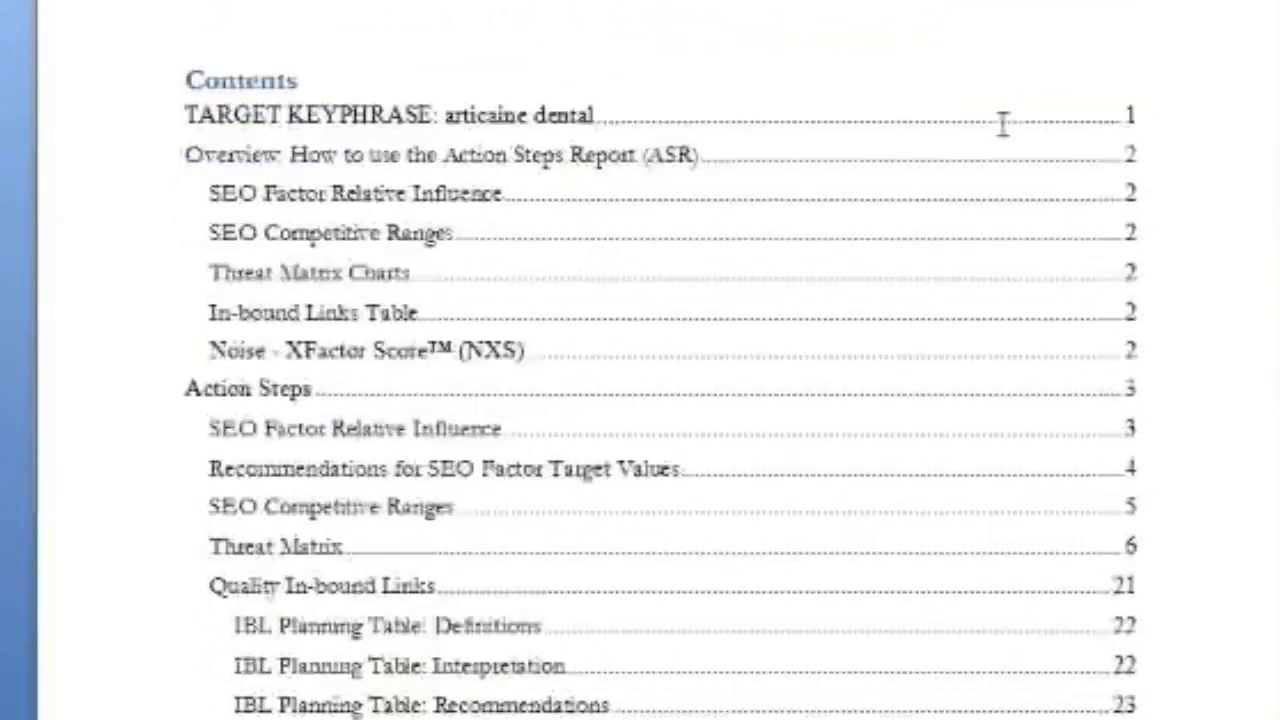
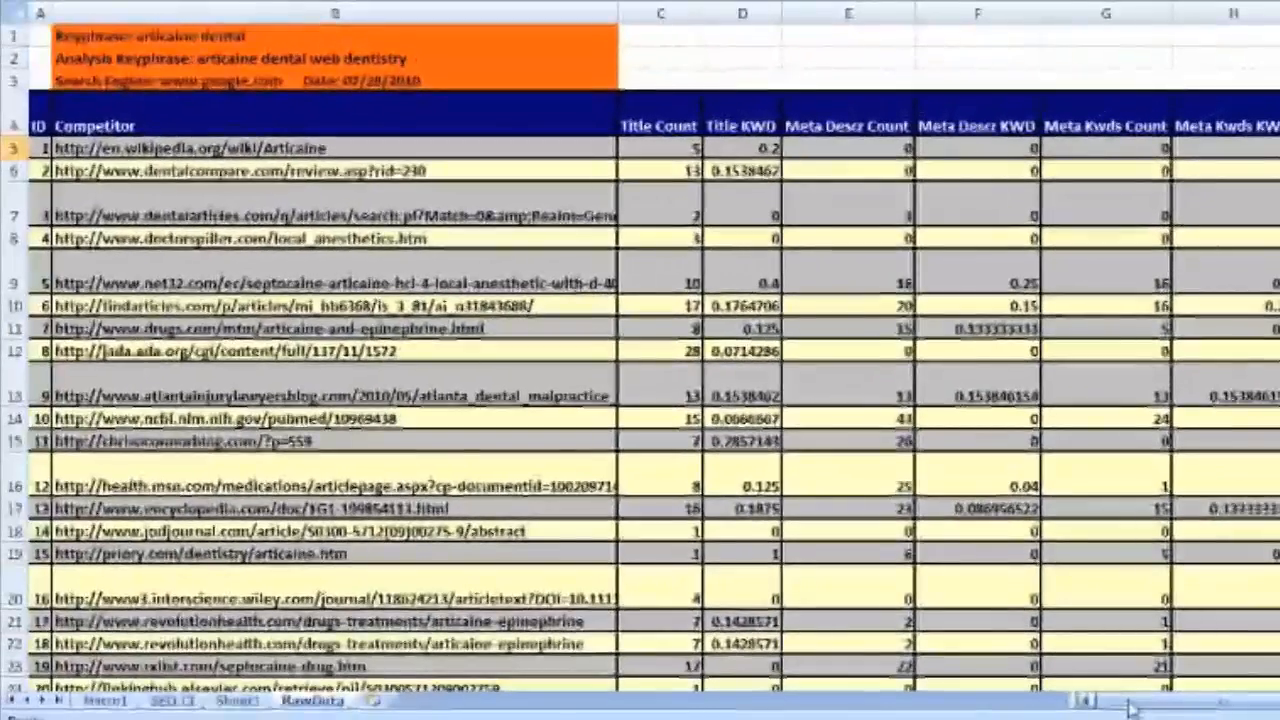
Examine the competitor URLs and their on-page and IBL factor columns in the RawData sheet
{"action": "left_click_drag", "start_coordinate": [1130, 707], "coordinate": [1193, 708]}
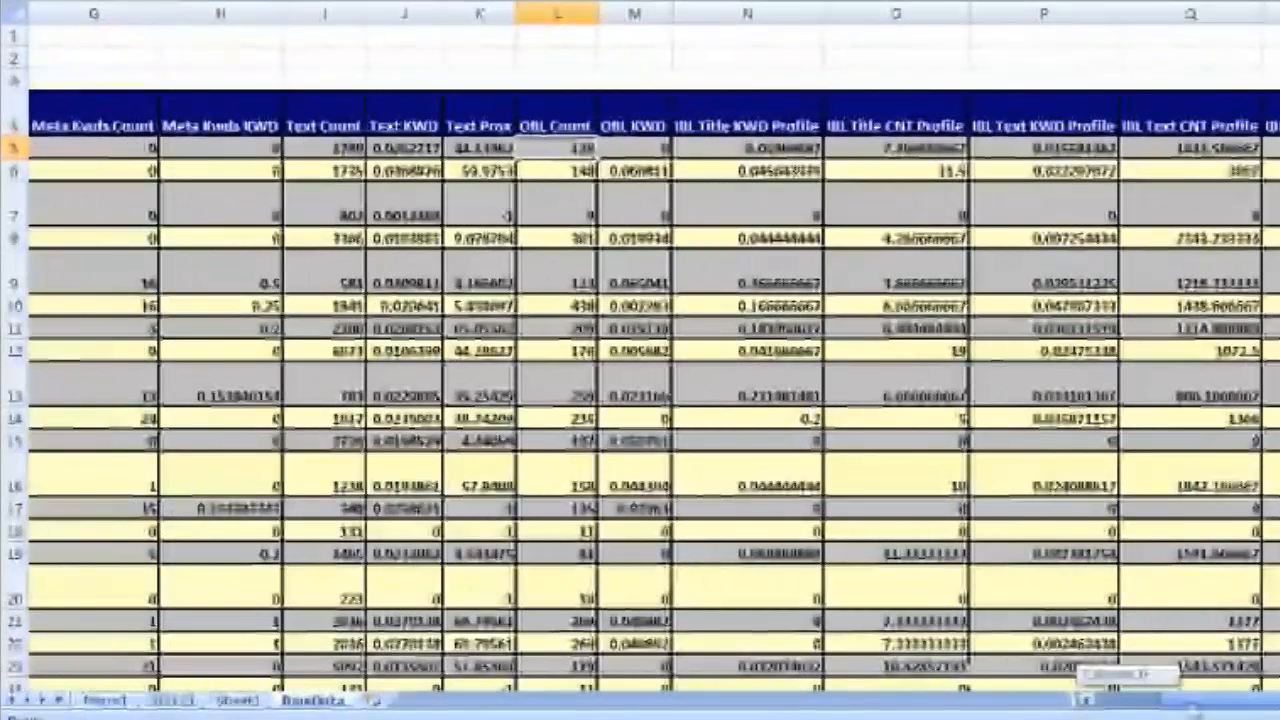
{"action": "scroll", "coordinate": [549, 357], "scroll_direction": "down", "scroll_amount": 4}
{"action": "left_click_drag", "start_coordinate": [1193, 708], "coordinate": [1138, 712]}
{"action": "scroll", "coordinate": [549, 357], "scroll_direction": "up", "scroll_amount": 4}
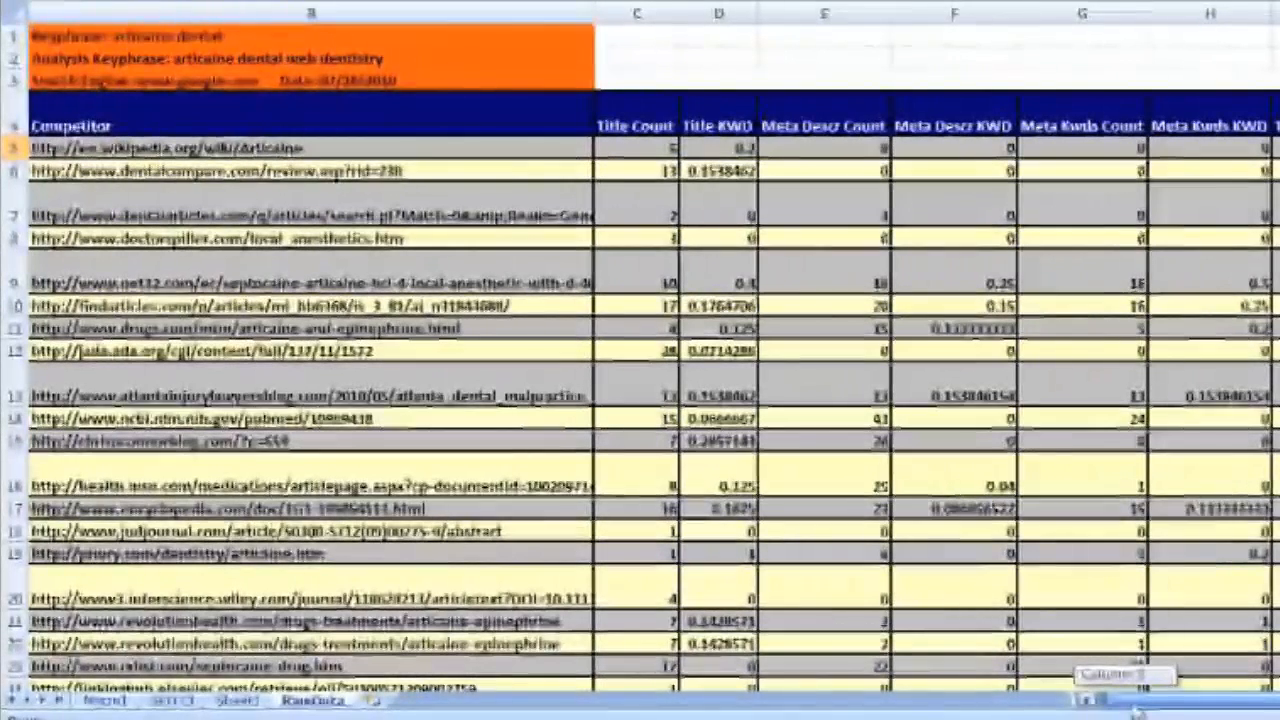
{"action": "mouse_move", "coordinate": [1138, 712]}
{"action": "left_mouse_down"}
{"action": "mouse_move", "coordinate": [1160, 708]}
{"action": "mouse_move", "coordinate": [1122, 706]}
{"action": "left_mouse_up"}
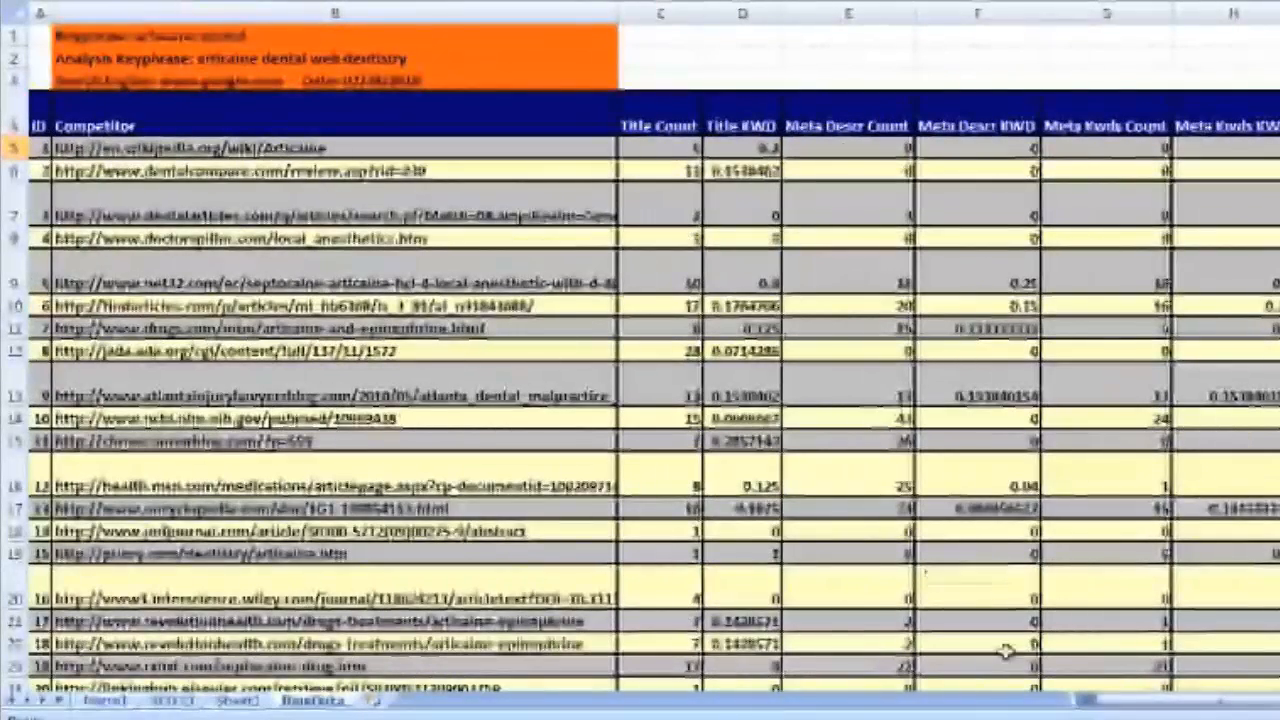
{"action": "left_click_drag", "start_coordinate": [1118, 706], "coordinate": [1089, 702]}
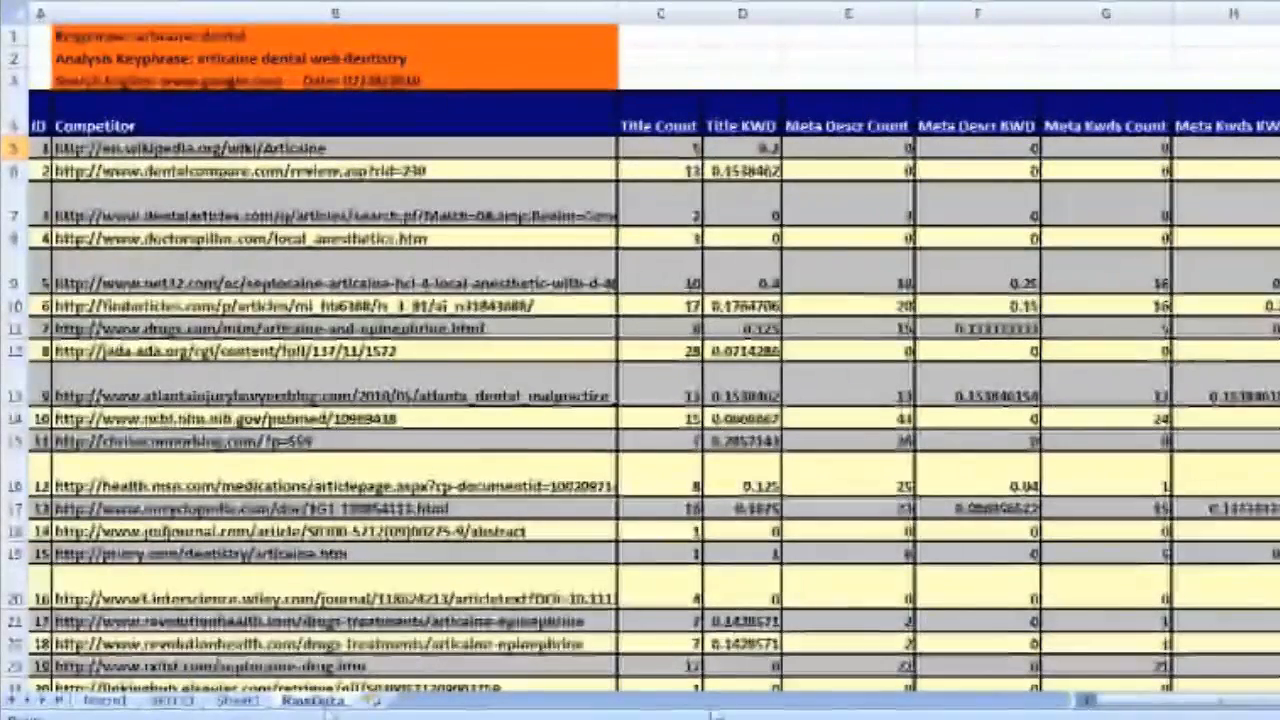
Examine the factor list and the Threat Matrix charts in the RawData sheet, down to the chart for Competitor #5
{"action": "left_click_drag", "start_coordinate": [1147, 708], "coordinate": [1174, 700]}
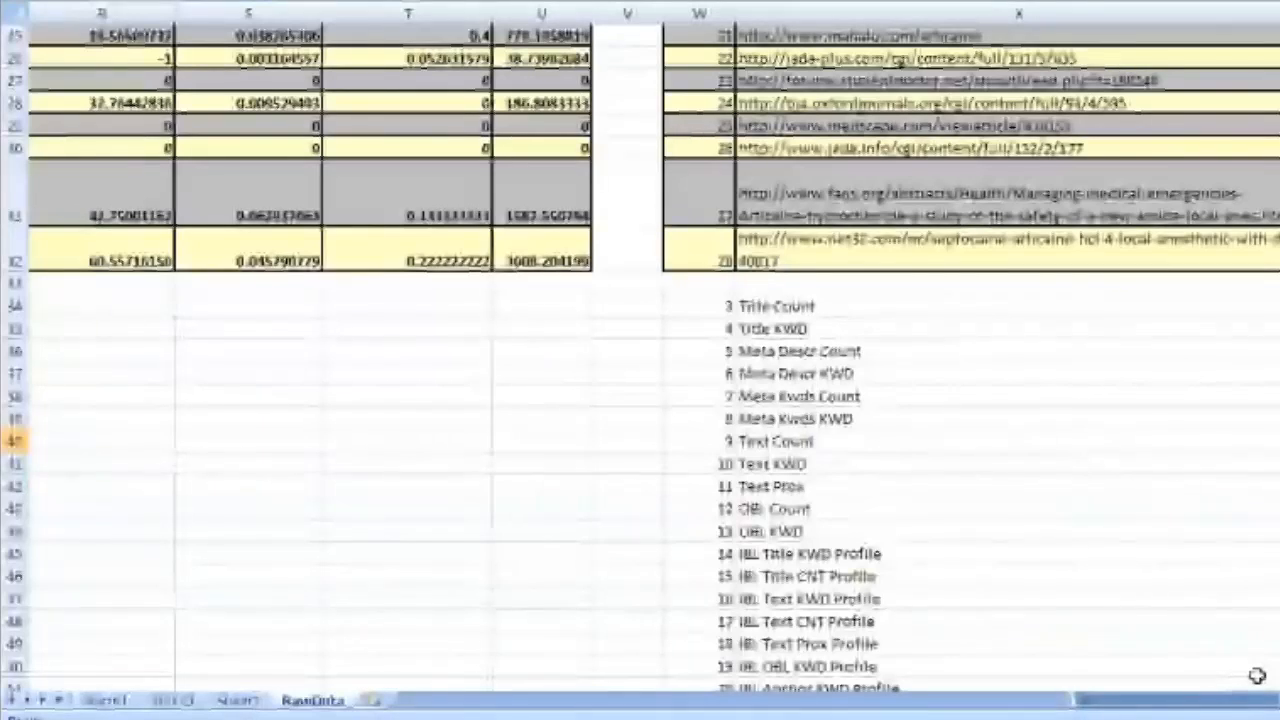
{"action": "left_click_drag", "start_coordinate": [1262, 700], "coordinate": [1278, 700]}
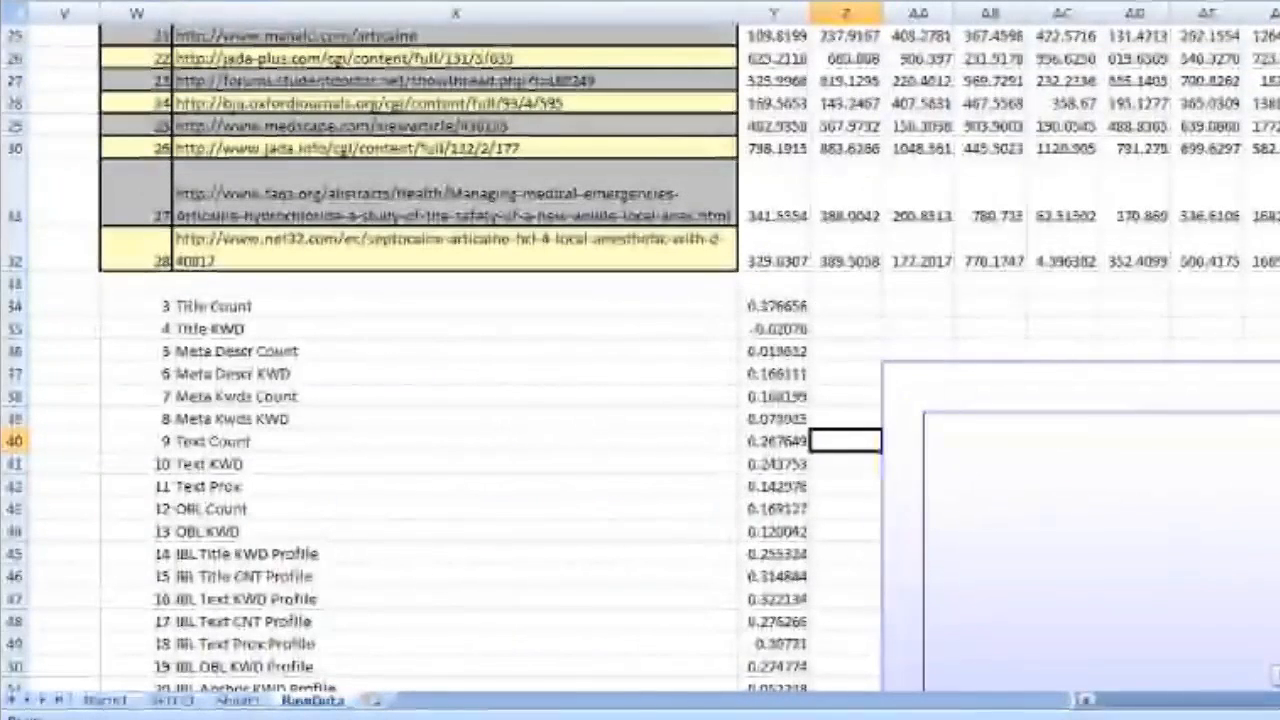
{"action": "left_click_drag", "start_coordinate": [1270, 700], "coordinate": [1279, 700]}
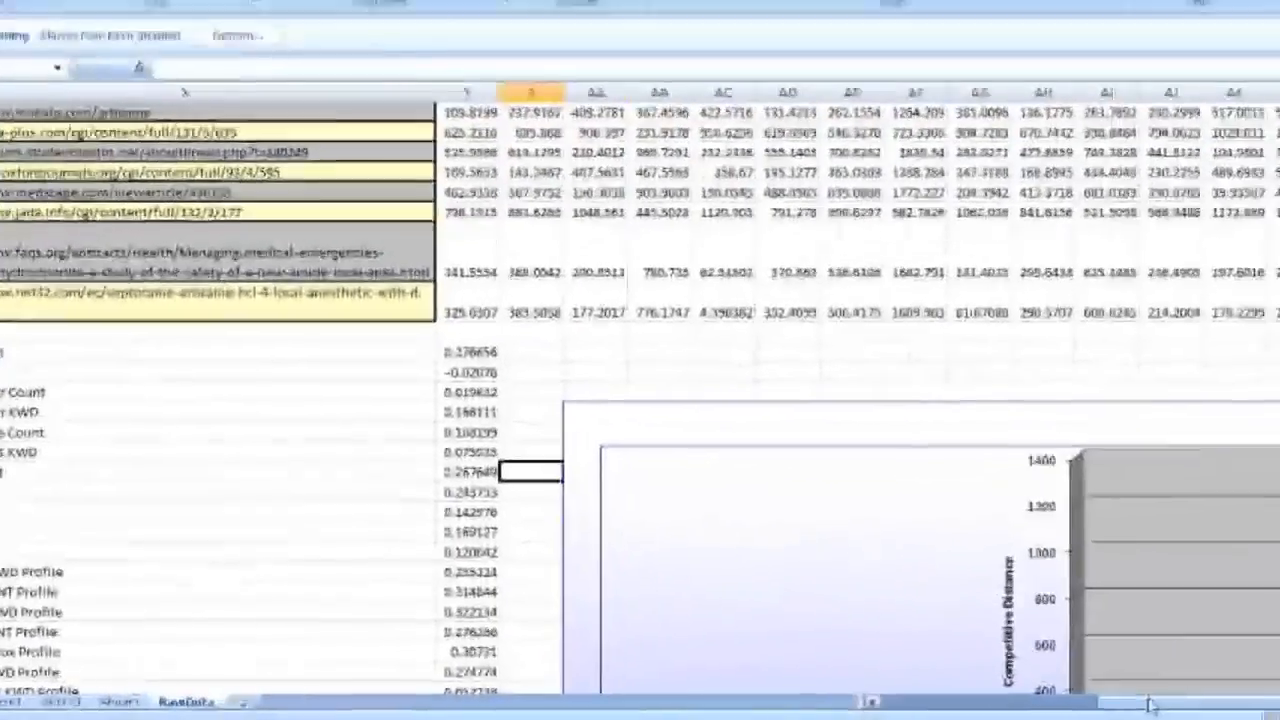
{"action": "key", "text": "Down"}
{"action": "key", "text": "Down"}
{"action": "key", "text": "Down"}
{"action": "key", "text": "Down"}
{"action": "key", "text": "Down"}
{"action": "key", "text": "Down"}
{"action": "key", "text": "Down"}
{"action": "key", "text": "Down"}
{"action": "key", "text": "Down"}
{"action": "key", "text": "Down"}
{"action": "key", "text": "Down"}
{"action": "key", "text": "Down"}
{"action": "key", "text": "Down"}
{"action": "key", "text": "Down"}
{"action": "key", "text": "Down"}
{"action": "key", "text": "Down"}
{"action": "key", "text": "Down"}
{"action": "key", "text": "Down"}
{"action": "key", "text": "Down"}
{"action": "key", "text": "Down"}
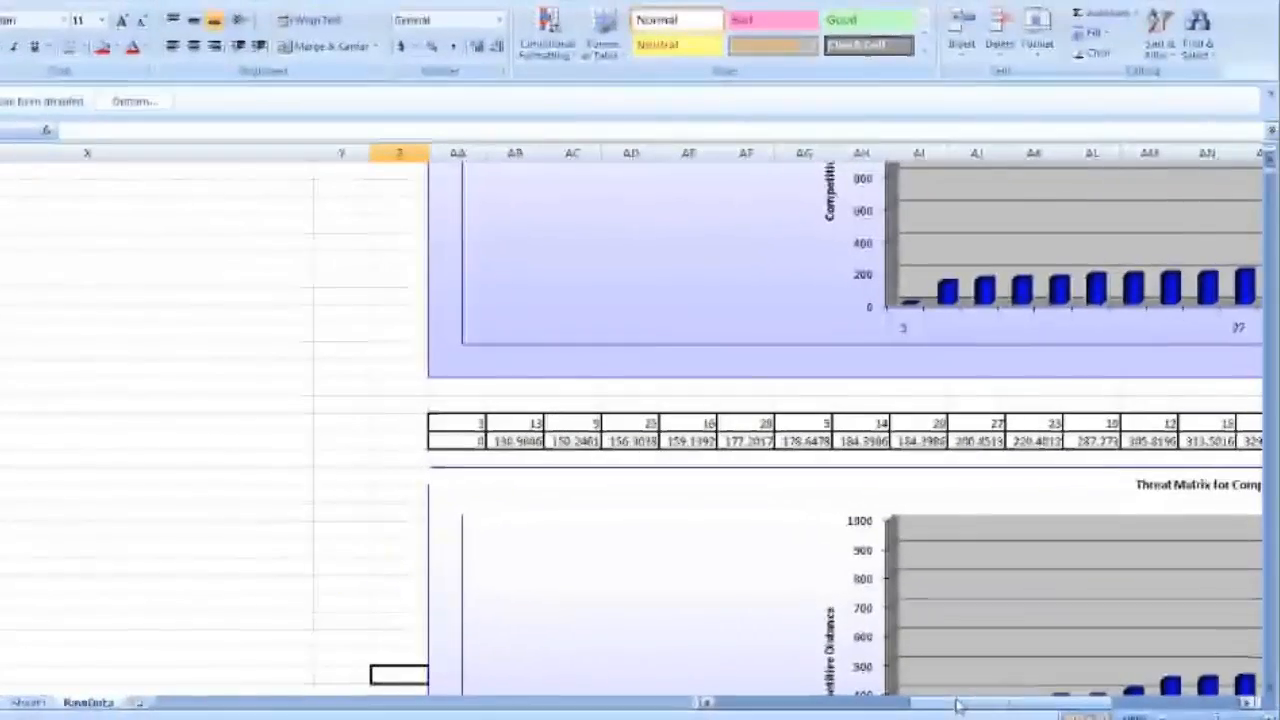
{"action": "key", "text": "Down"}
{"action": "key", "text": "Down"}
{"action": "key", "text": "Down"}
{"action": "key", "text": "Down"}
{"action": "key", "text": "Down"}
{"action": "key", "text": "Down"}
{"action": "key", "text": "Down"}
{"action": "key", "text": "Down"}
{"action": "key", "text": "Down"}
{"action": "key", "text": "Down"}
{"action": "key", "text": "Down"}
{"action": "key", "text": "Down"}
{"action": "key", "text": "Down"}
{"action": "key", "text": "Down"}
{"action": "key", "text": "Down"}
{"action": "key", "text": "Down"}
{"action": "key", "text": "Down"}
{"action": "key", "text": "Down"}
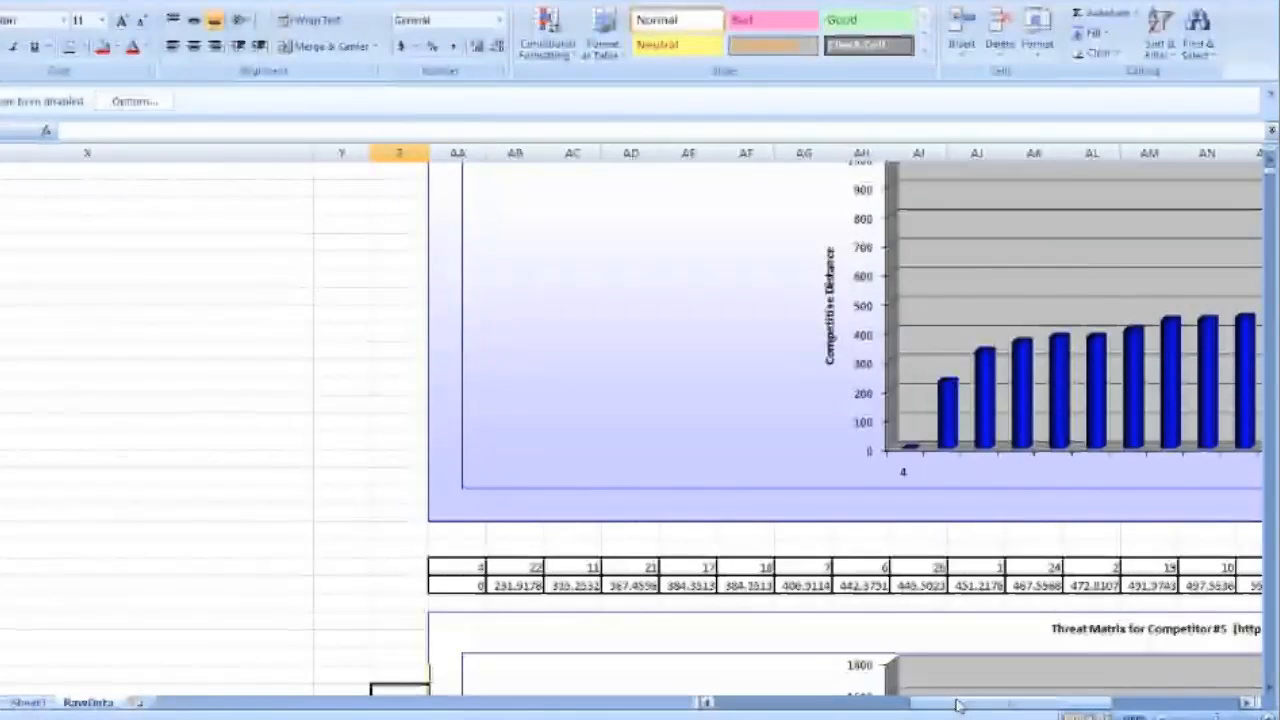
{"action": "key", "text": "Down"}
{"action": "key", "text": "Down"}
{"action": "key", "text": "Down"}
{"action": "key", "text": "Down"}
{"action": "key", "text": "Down"}
{"action": "key", "text": "Down"}
{"action": "key", "text": "Down"}
{"action": "key", "text": "Down"}
{"action": "key", "text": "Down"}
{"action": "key", "text": "Down"}
{"action": "key", "text": "Down"}
{"action": "key", "text": "Down"}
{"action": "key", "text": "Down"}
{"action": "key", "text": "Down"}
{"action": "key", "text": "Down"}
{"action": "key", "text": "Down"}
{"action": "key", "text": "Down"}
{"action": "key", "text": "Down"}
{"action": "key", "text": "Down"}
{"action": "key", "text": "Down"}
{"action": "mouse_move", "coordinate": [960, 706]}
{"action": "left_mouse_down"}
{"action": "mouse_move", "coordinate": [988, 707]}
{"action": "mouse_move", "coordinate": [977, 712]}
{"action": "left_mouse_up"}
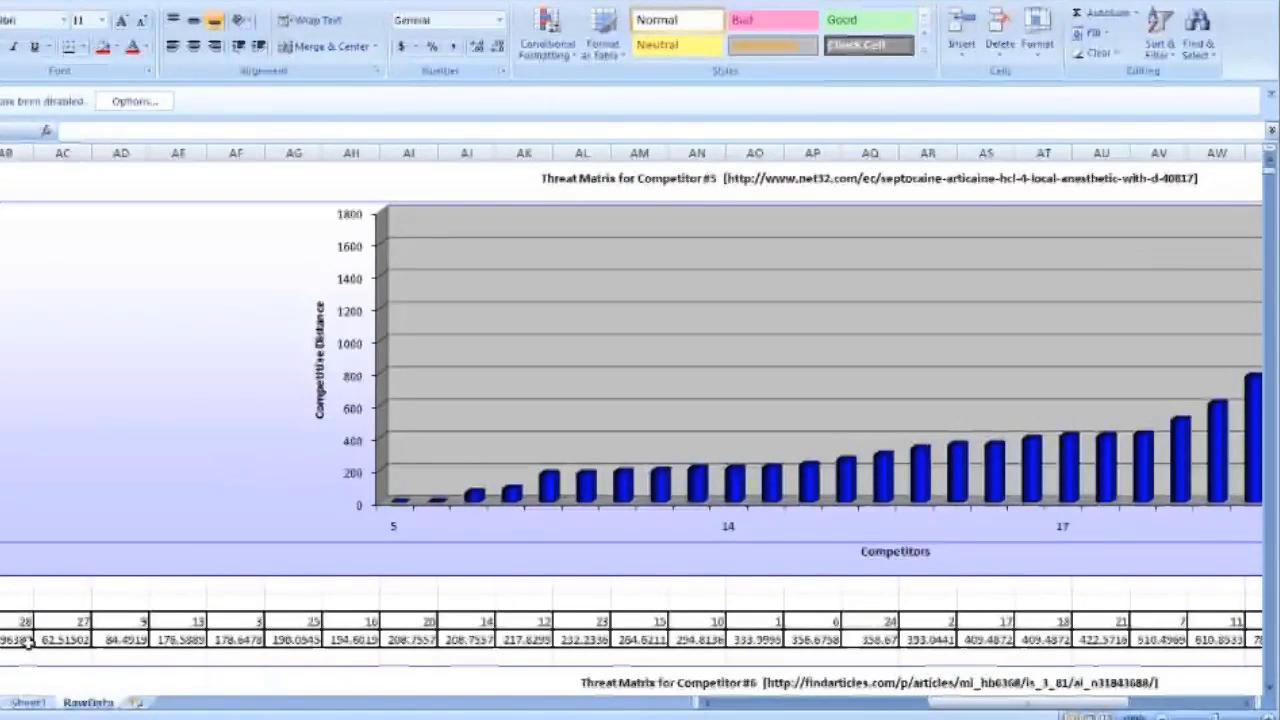
Inspect competitor 3 and its competitive distance in the data rows under the Competitor #5 Threat Matrix chart
{"action": "left_click", "coordinate": [255, 622]}
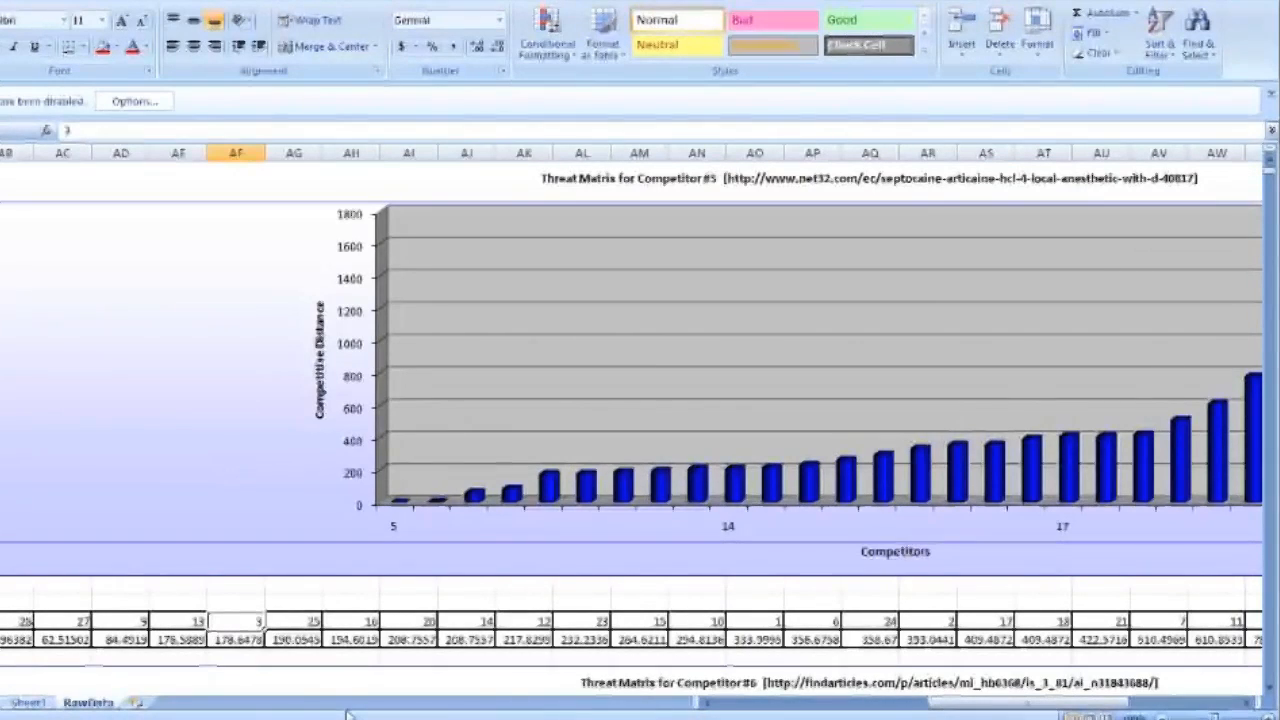
{"action": "left_click", "coordinate": [1, 622]}
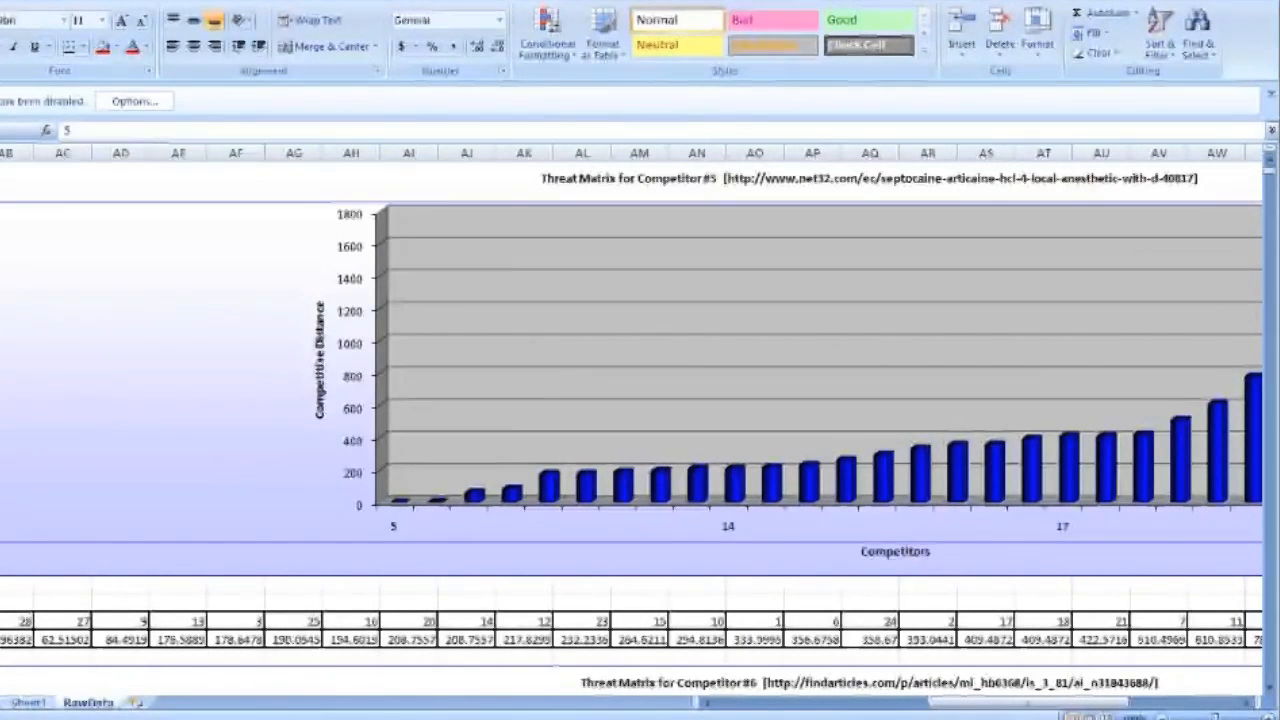
{"action": "left_click", "coordinate": [246, 622]}
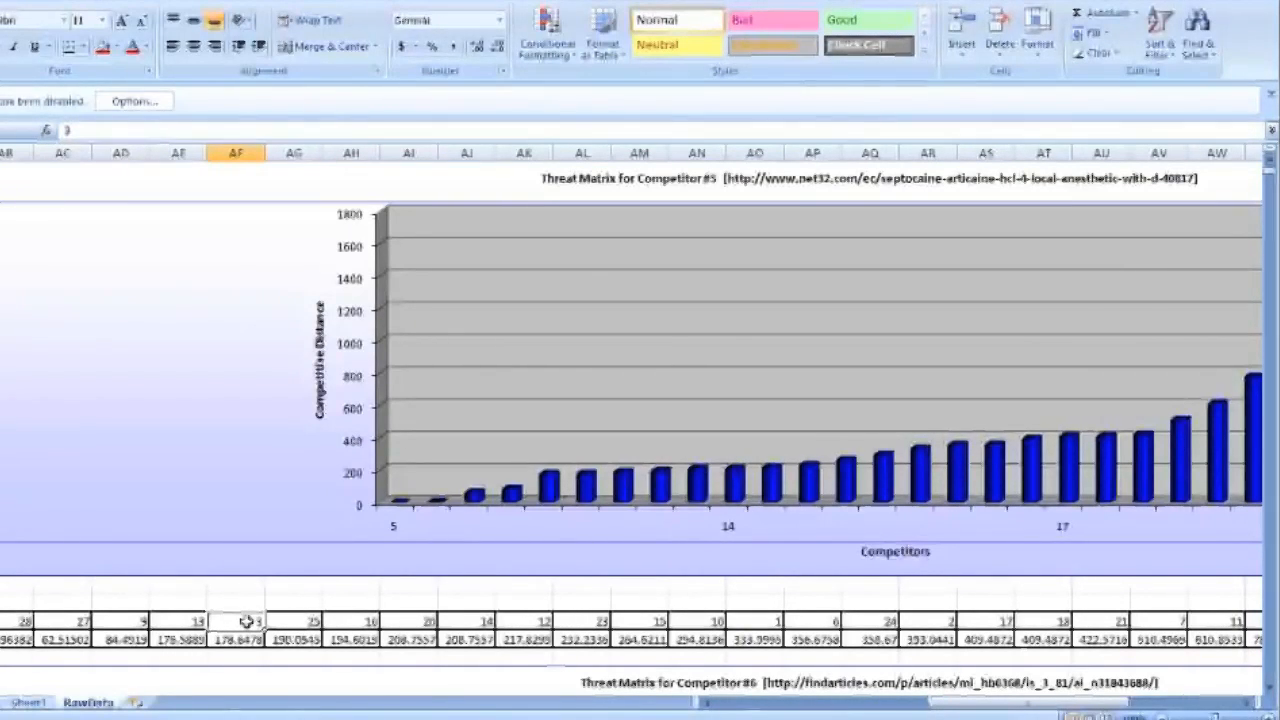
{"action": "left_click", "coordinate": [240, 640]}
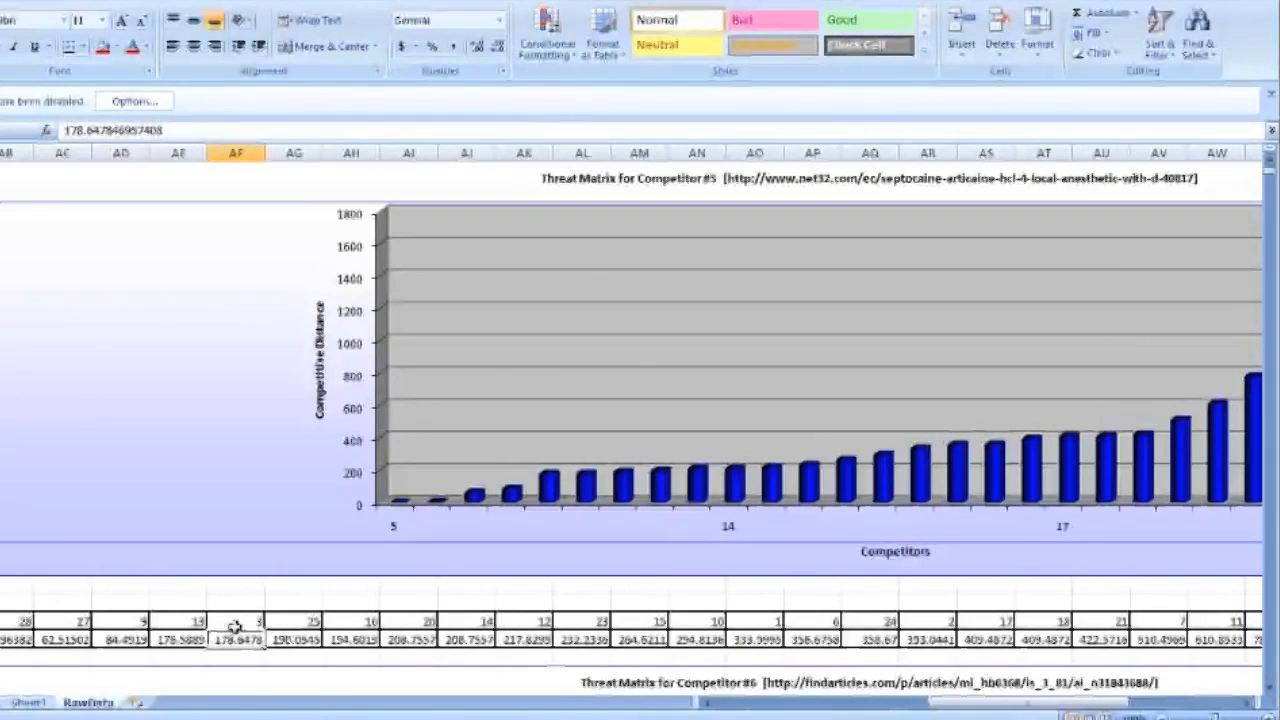
{"action": "left_click", "coordinate": [213, 622]}
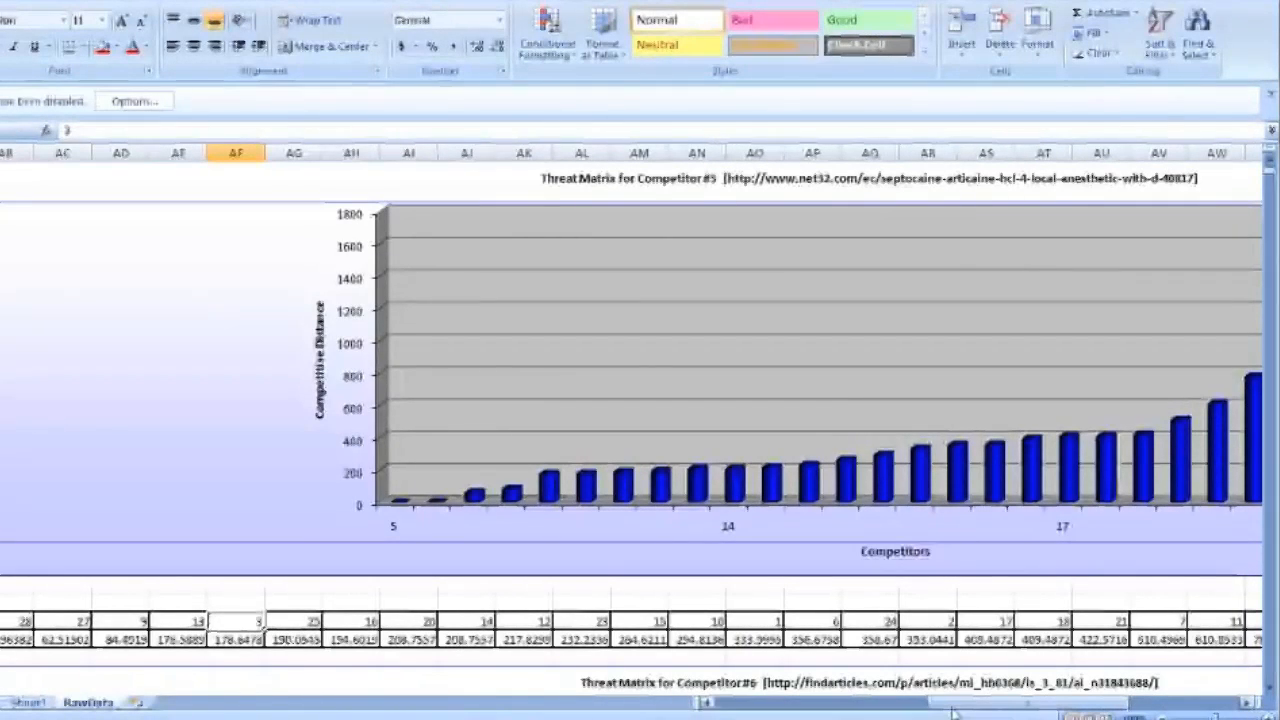
Return to the main RawData table and check the competitors' SEO factor values
{"action": "left_click_drag", "start_coordinate": [955, 708], "coordinate": [706, 706]}
{"action": "left_click", "coordinate": [696, 563]}
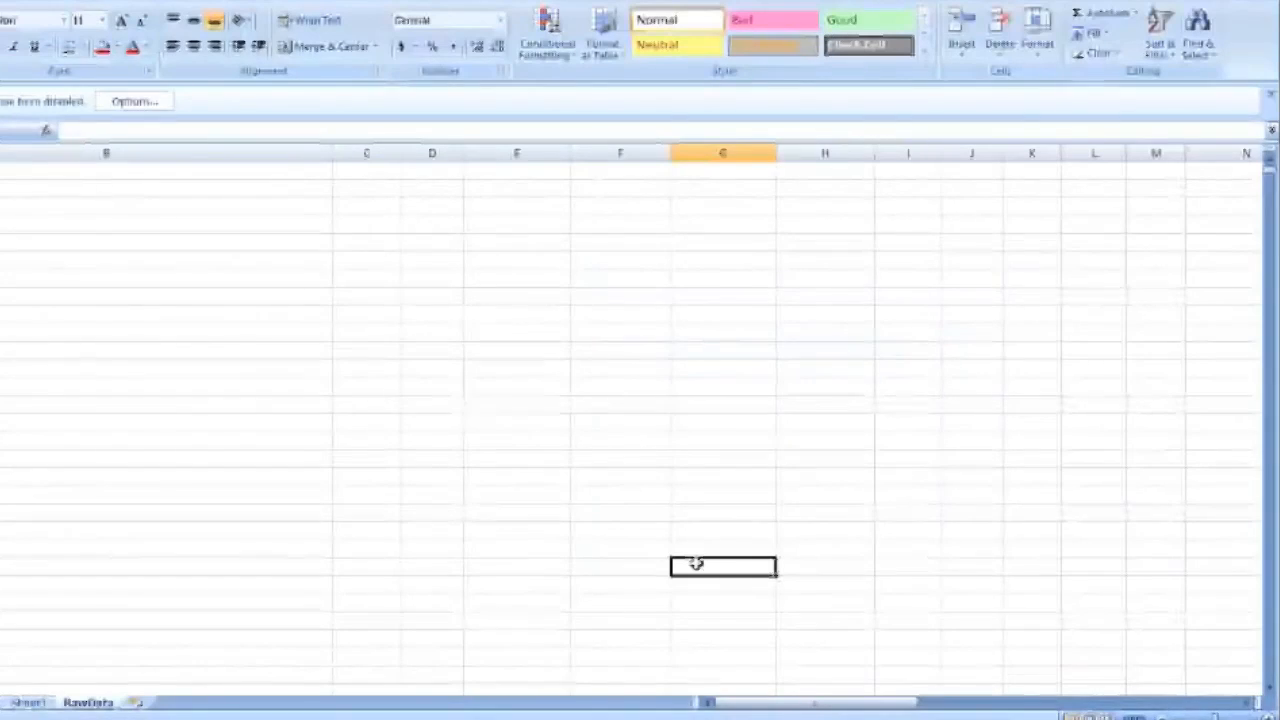
{"action": "scroll", "coordinate": [696, 563], "scroll_direction": "up", "scroll_amount": 5}
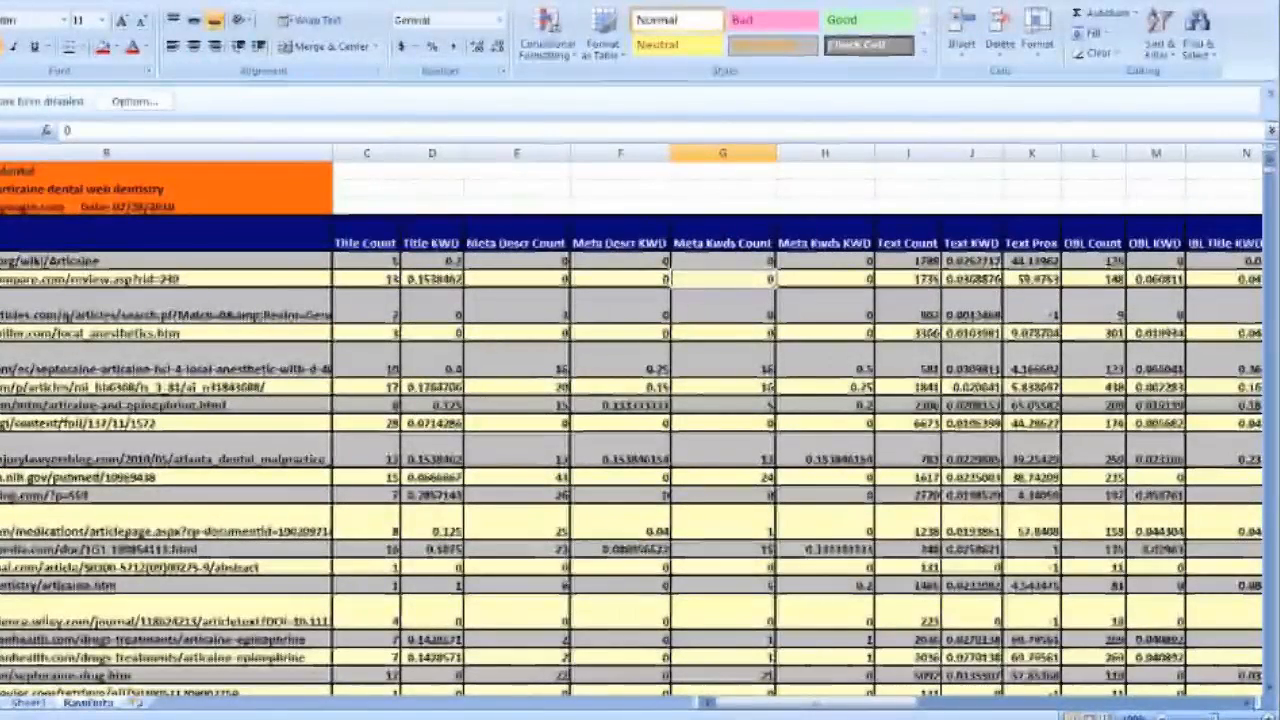
{"action": "left_click", "coordinate": [225, 387]}
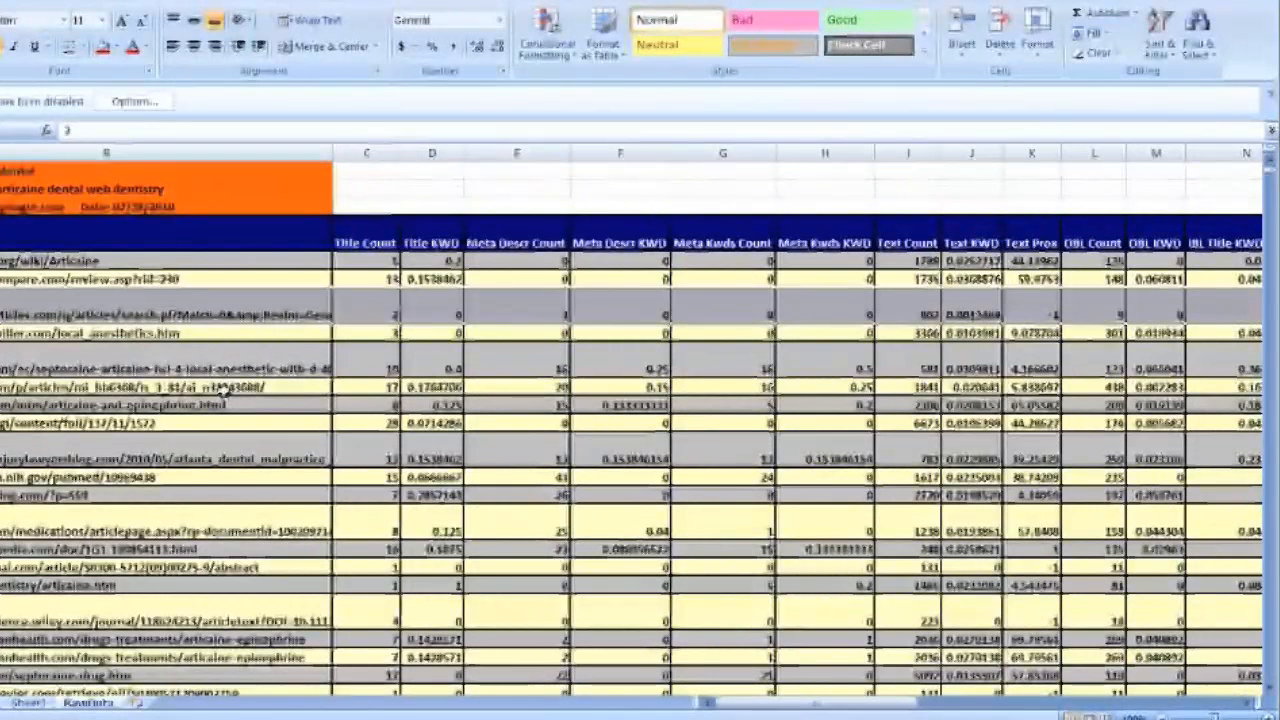
Review the competitive range table and the comparison columns of SEO factor values for the three competitor URLs
{"action": "key", "text": "ctrl+shift+Right"}
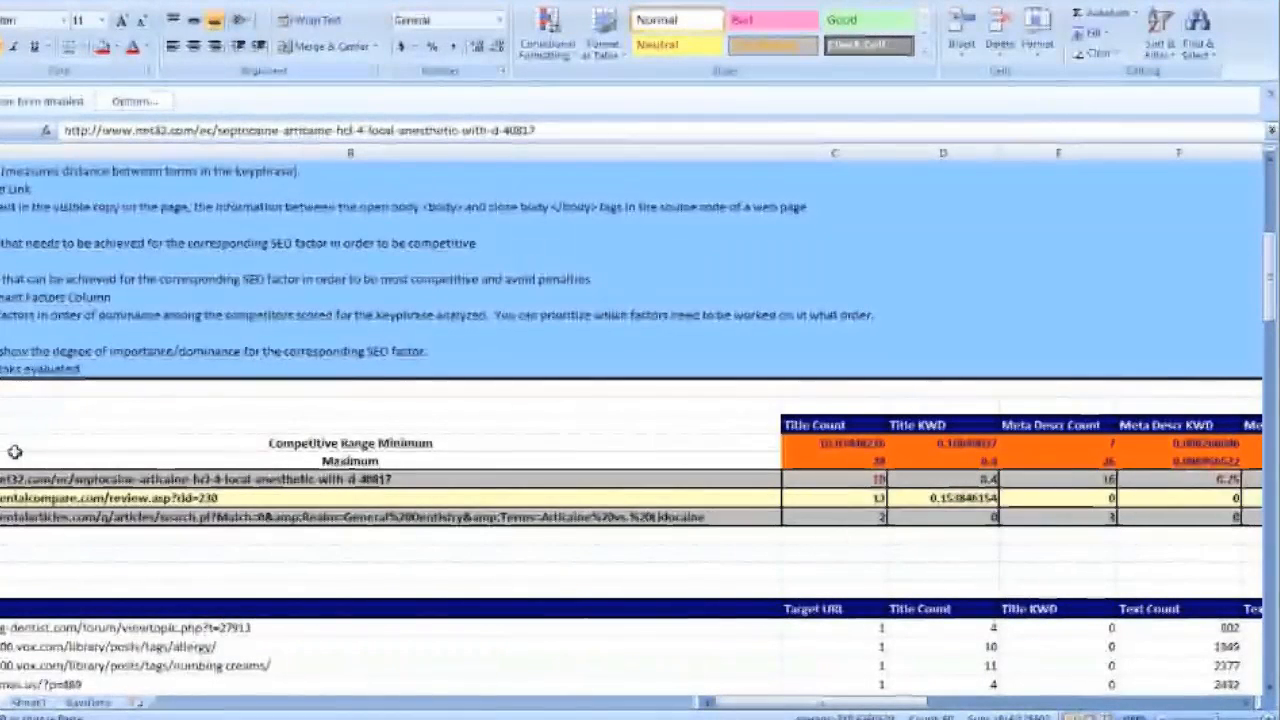
{"action": "scroll", "coordinate": [15, 452], "scroll_direction": "down", "scroll_amount": 1}
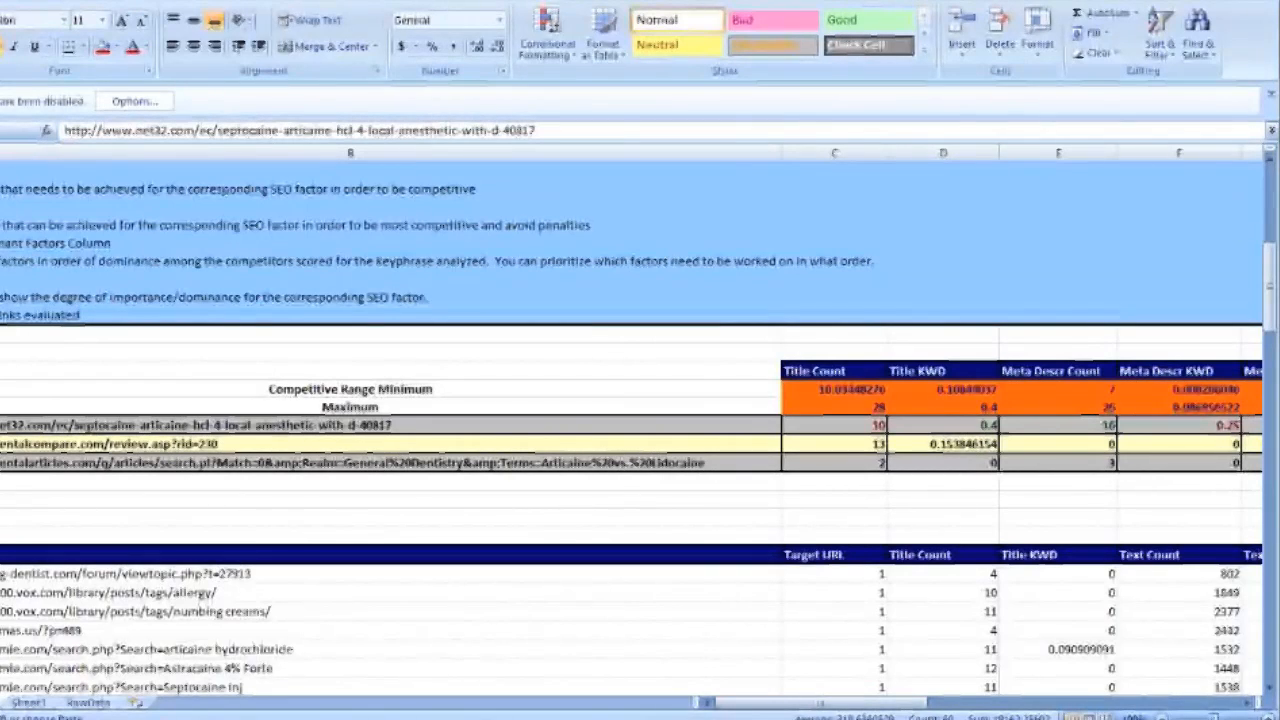
{"action": "left_click_drag", "start_coordinate": [743, 702], "coordinate": [744, 702]}
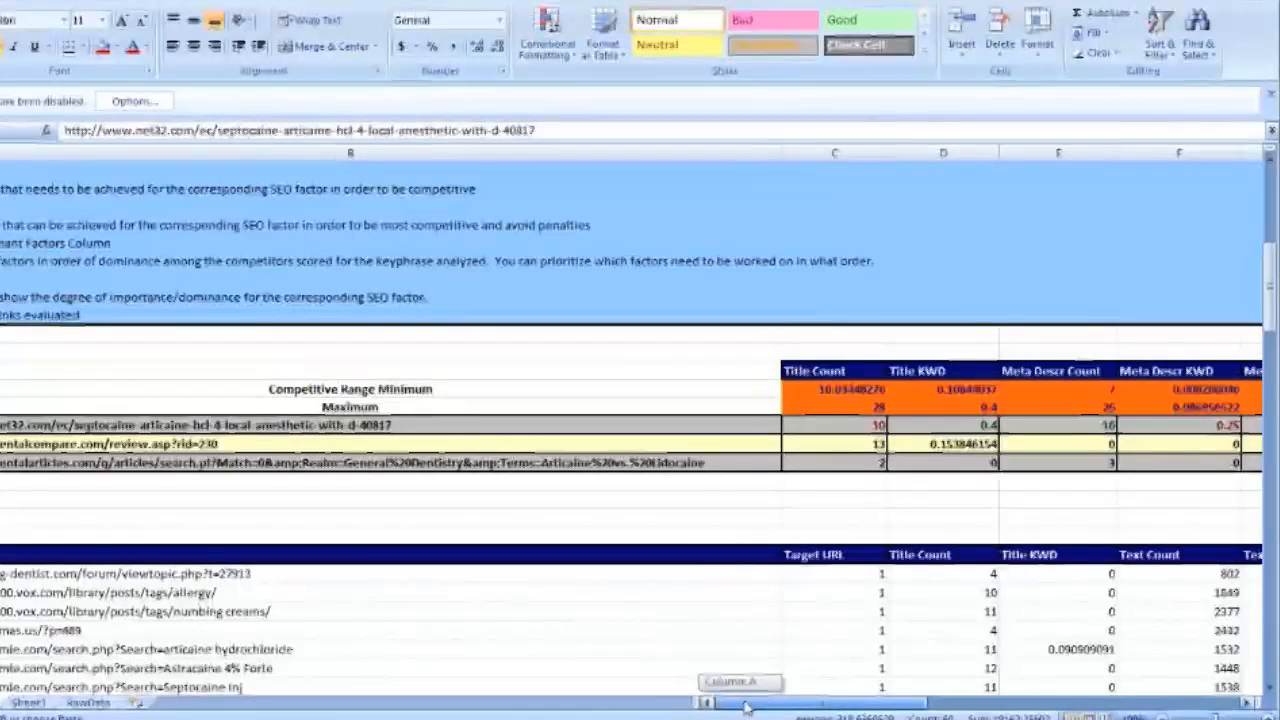
{"action": "left_click_drag", "start_coordinate": [745, 706], "coordinate": [855, 703]}
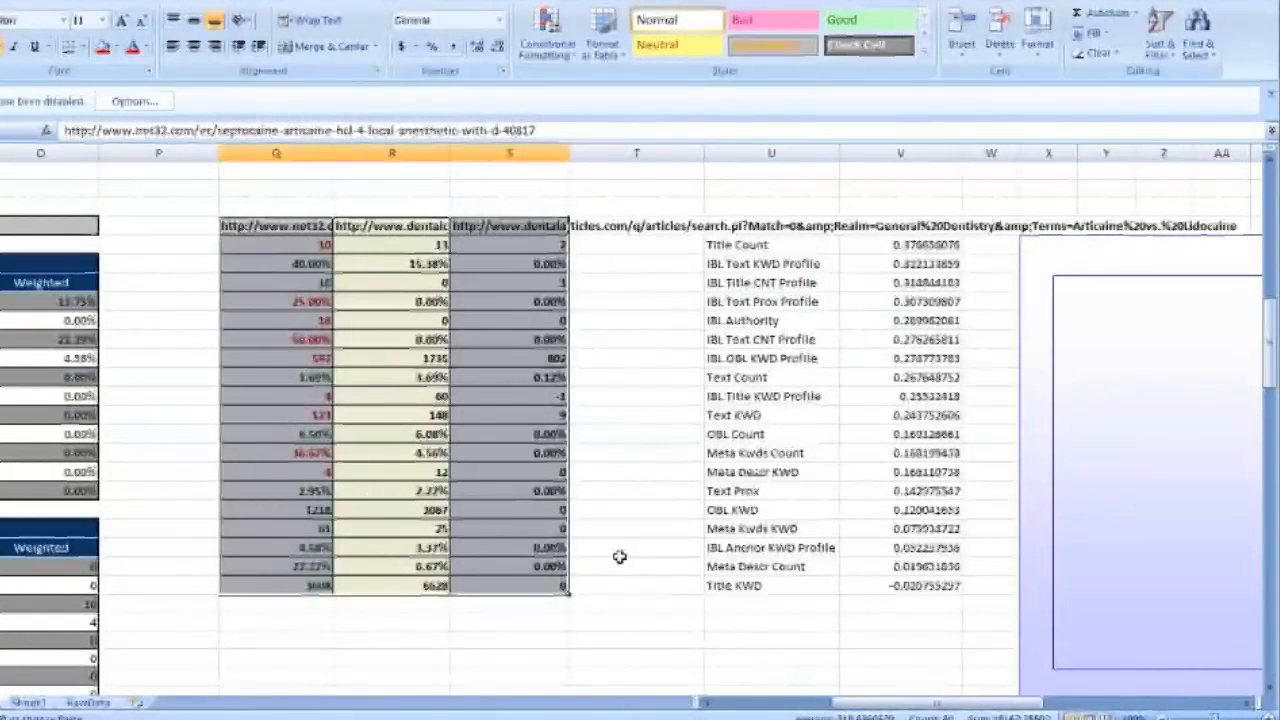
{"action": "scroll", "coordinate": [619, 557], "scroll_direction": "up", "scroll_amount": 1}
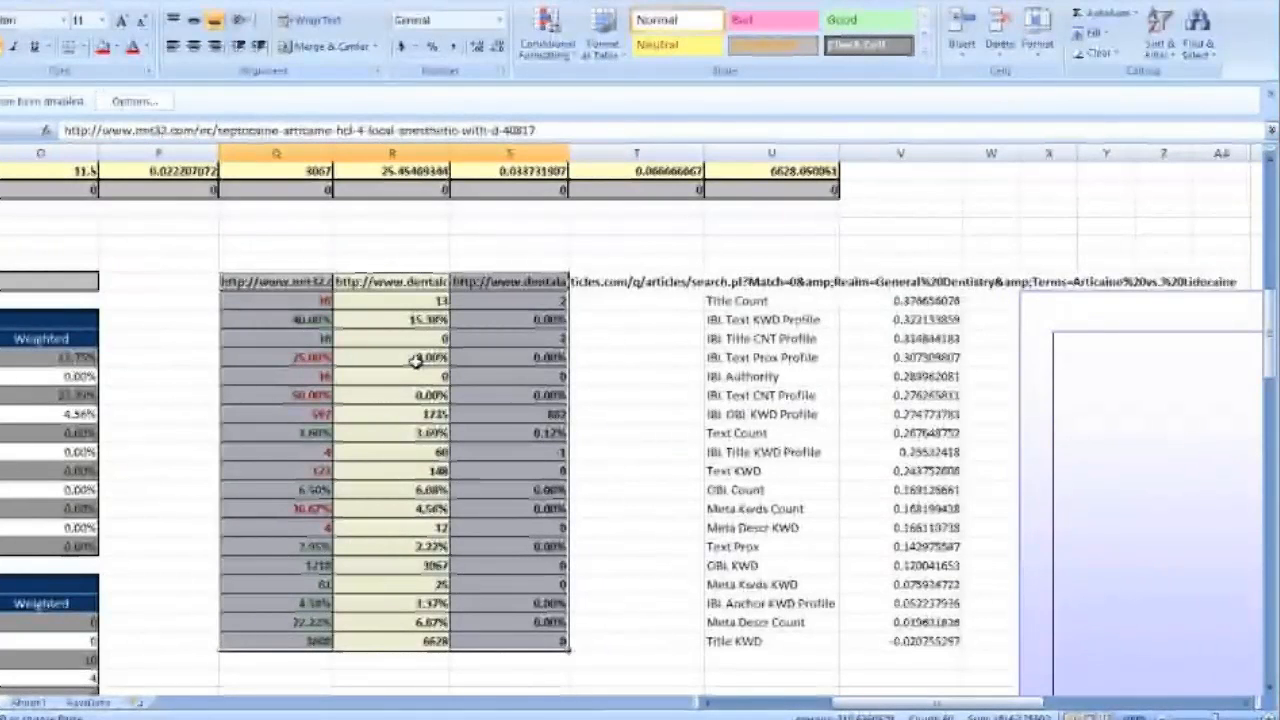
Copy the full column of factor values for the dentalcompare.com review page, including its URL header
{"action": "left_click", "coordinate": [408, 283]}
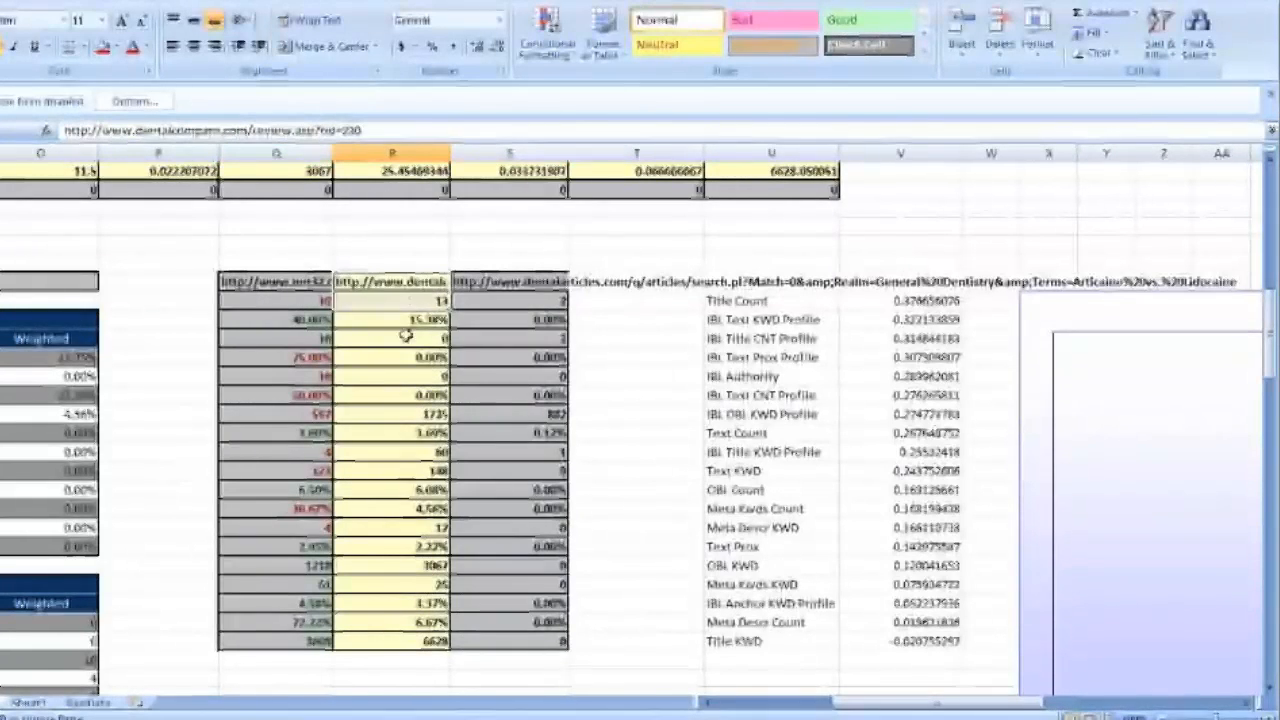
{"action": "left_click_drag", "start_coordinate": [406, 337], "coordinate": [413, 641]}
{"action": "key", "text": "ctrl+c"}
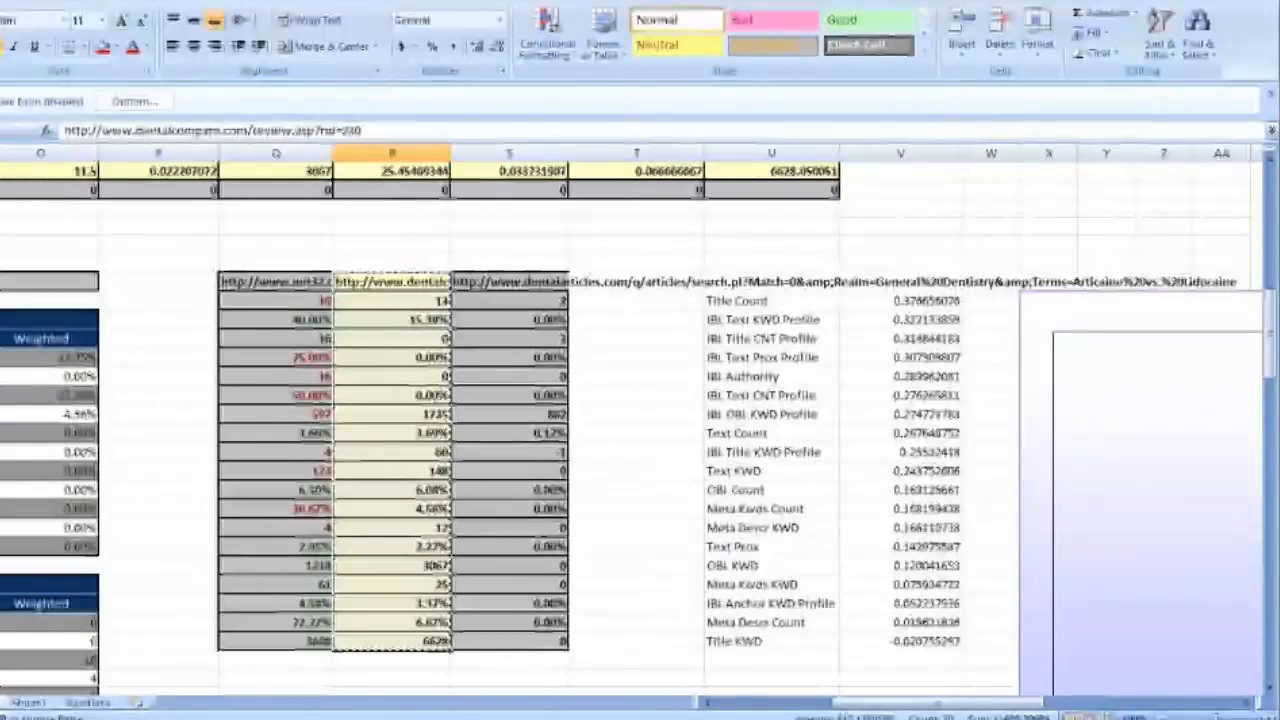
Switch to the Word report and paste the copied competitor column into the empty last column of the SEO factor table
{"action": "left_click", "coordinate": [200, 717]}
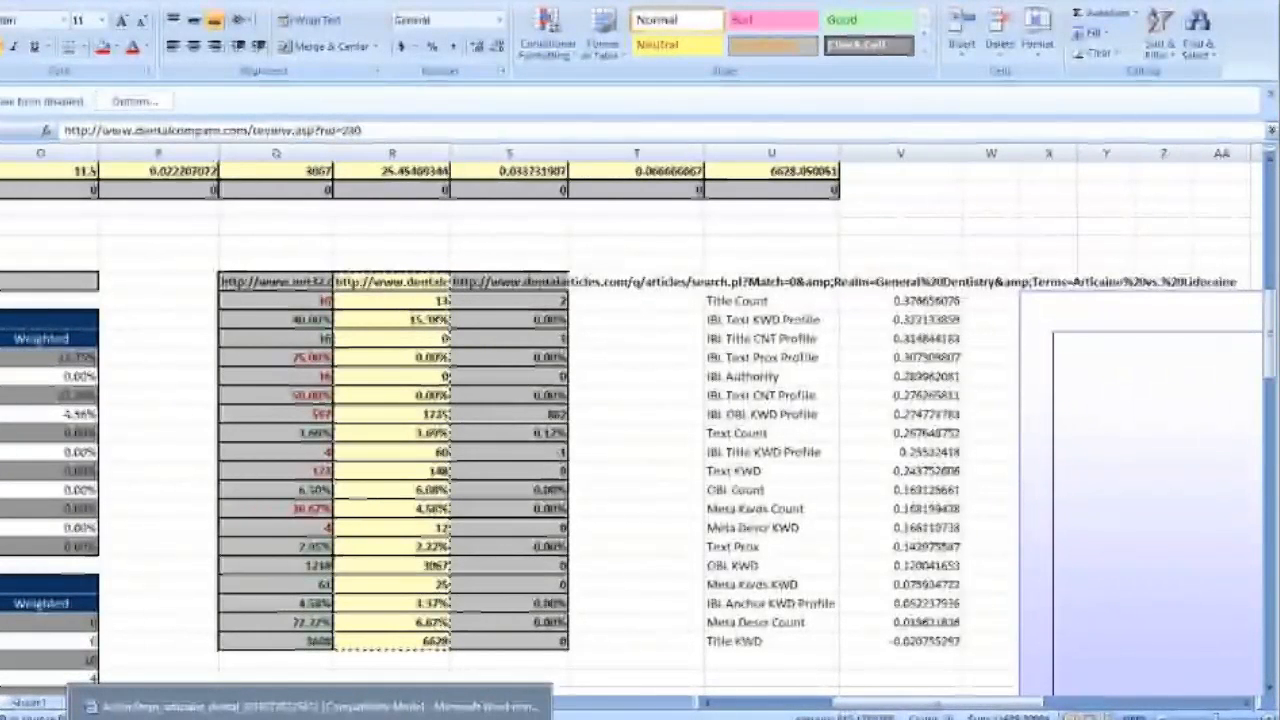
{"action": "left_click", "coordinate": [310, 706]}
{"action": "scroll", "coordinate": [575, 522], "scroll_direction": "down", "scroll_amount": 10}
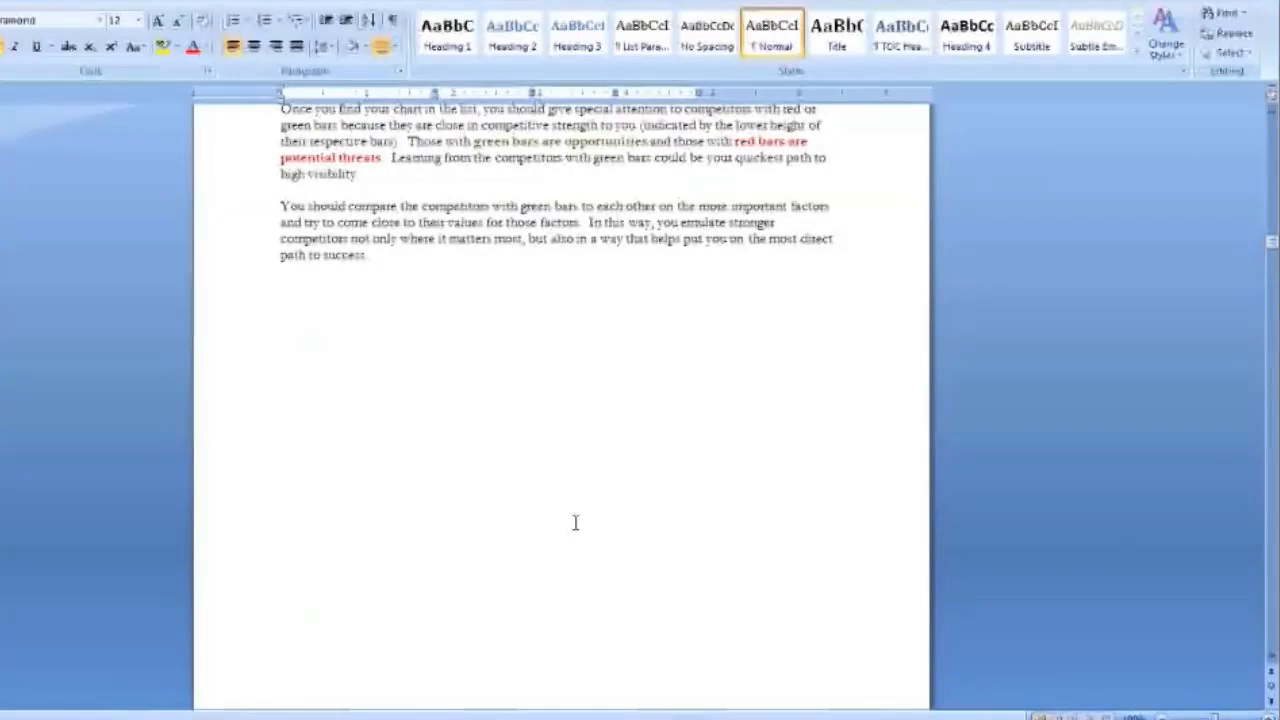
{"action": "scroll", "coordinate": [575, 522], "scroll_direction": "up", "scroll_amount": 10}
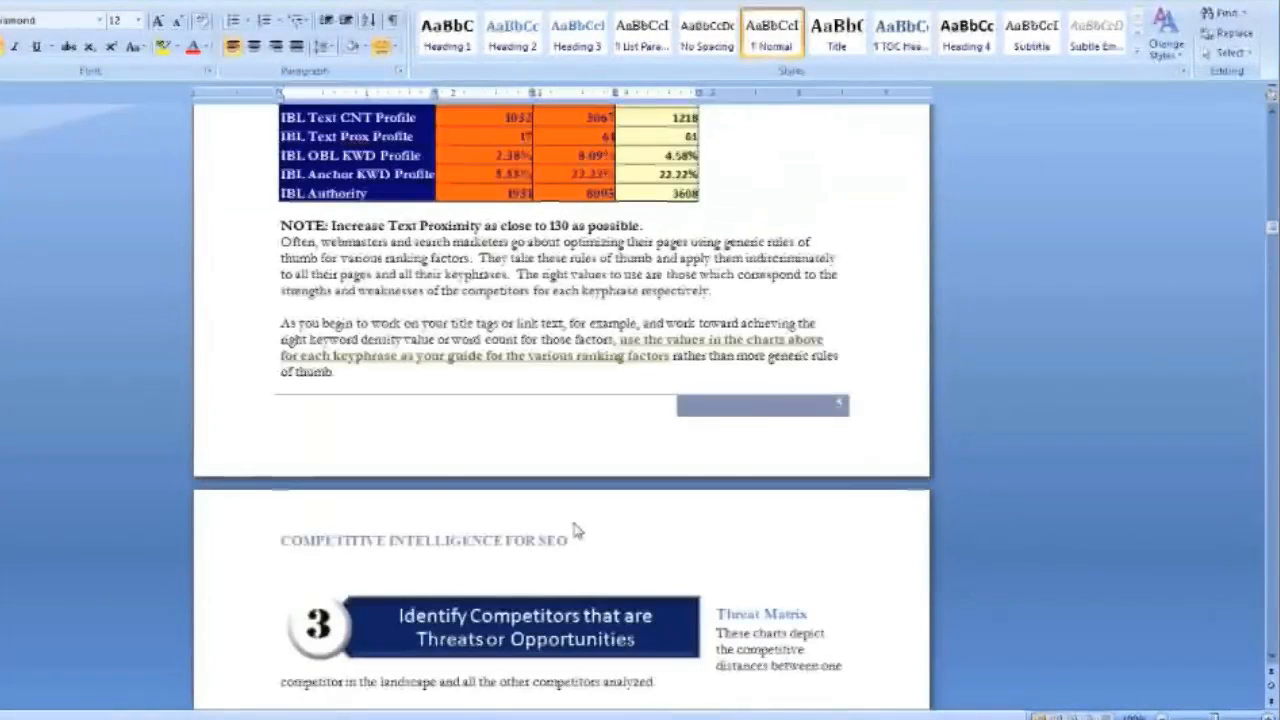
{"action": "scroll", "coordinate": [575, 530], "scroll_direction": "up", "scroll_amount": 8}
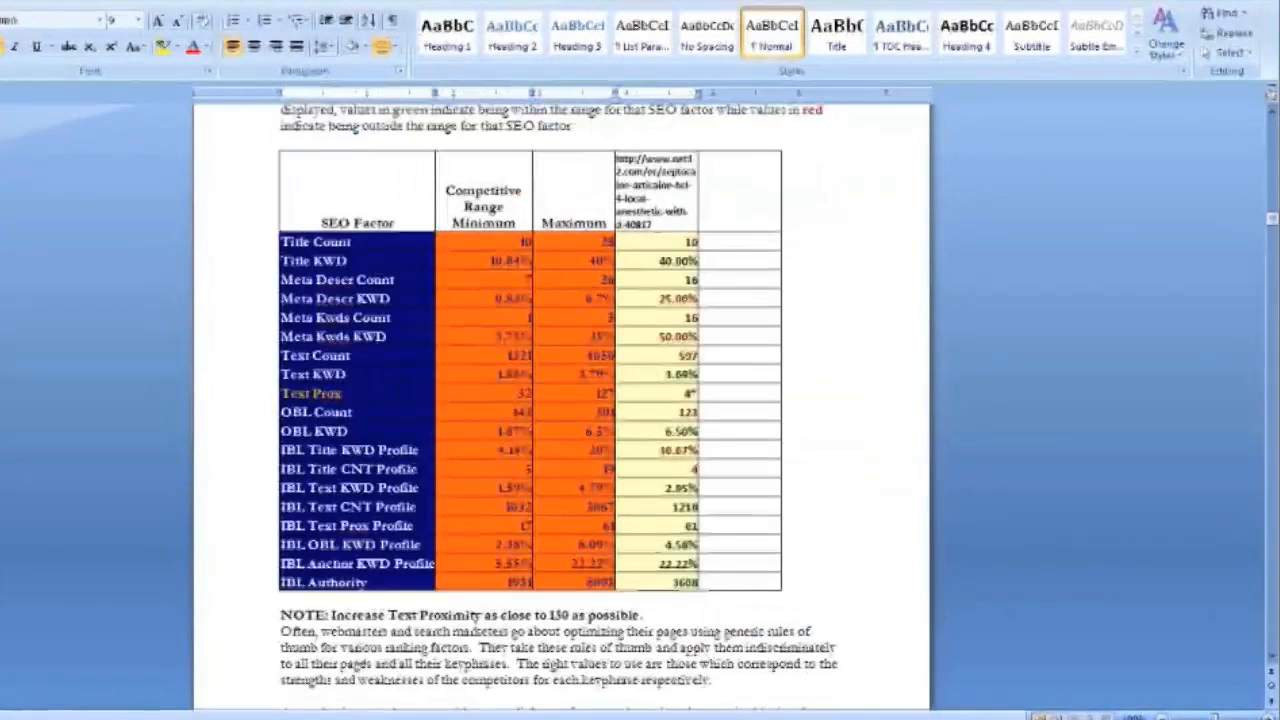
{"action": "key", "text": "ctrl+v"}
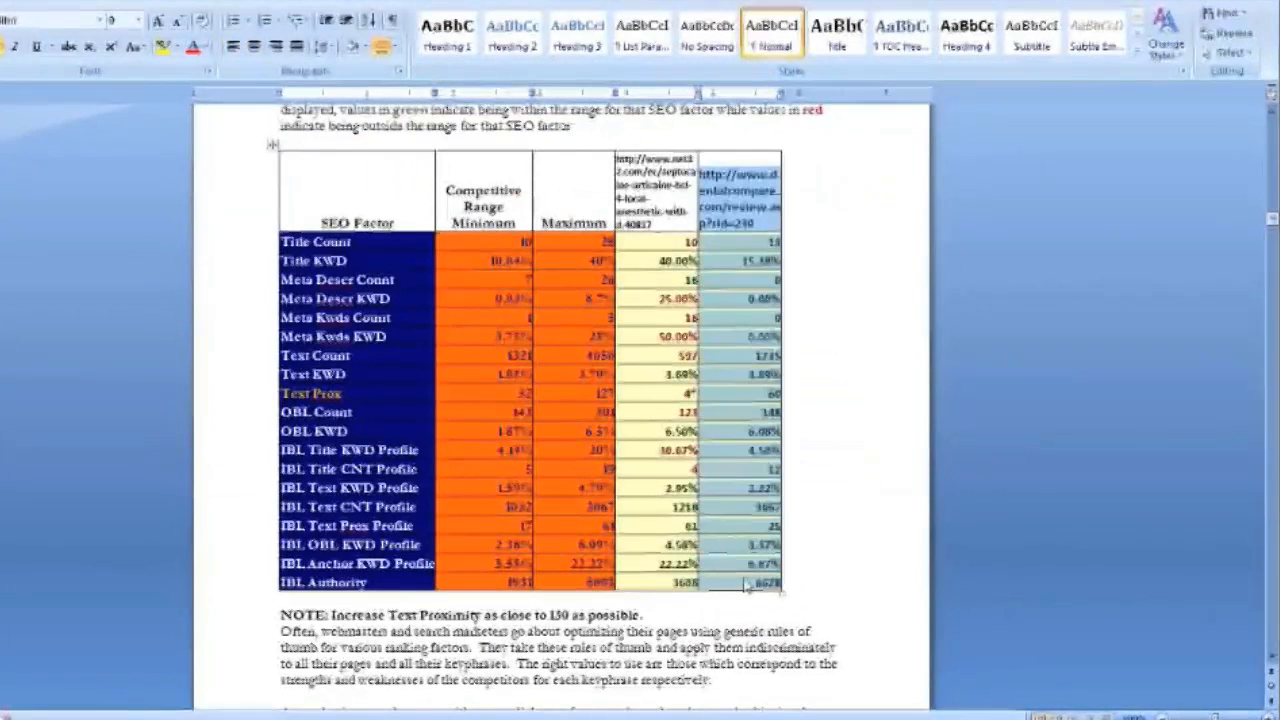
Reduce the font of the dentalcompare.com URL header in the SEO factor table by two sizes
{"action": "left_click_drag", "start_coordinate": [765, 218], "coordinate": [700, 168]}
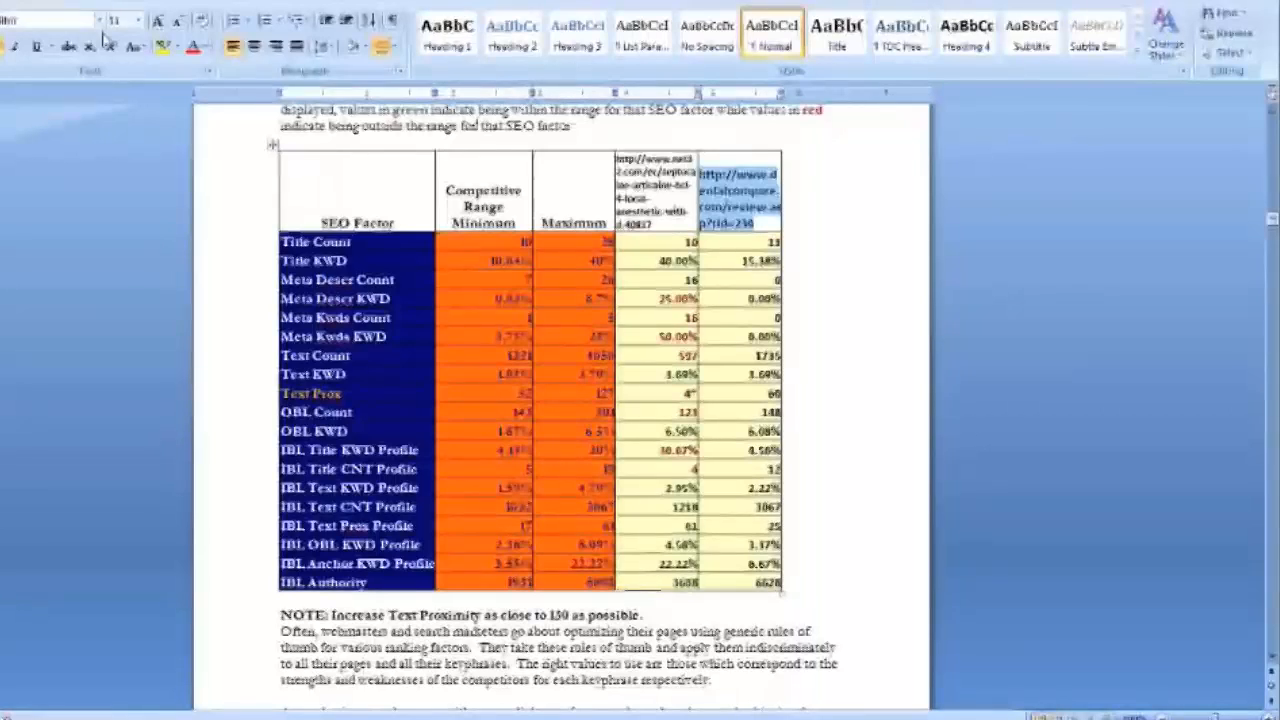
{"action": "left_click", "coordinate": [178, 22]}
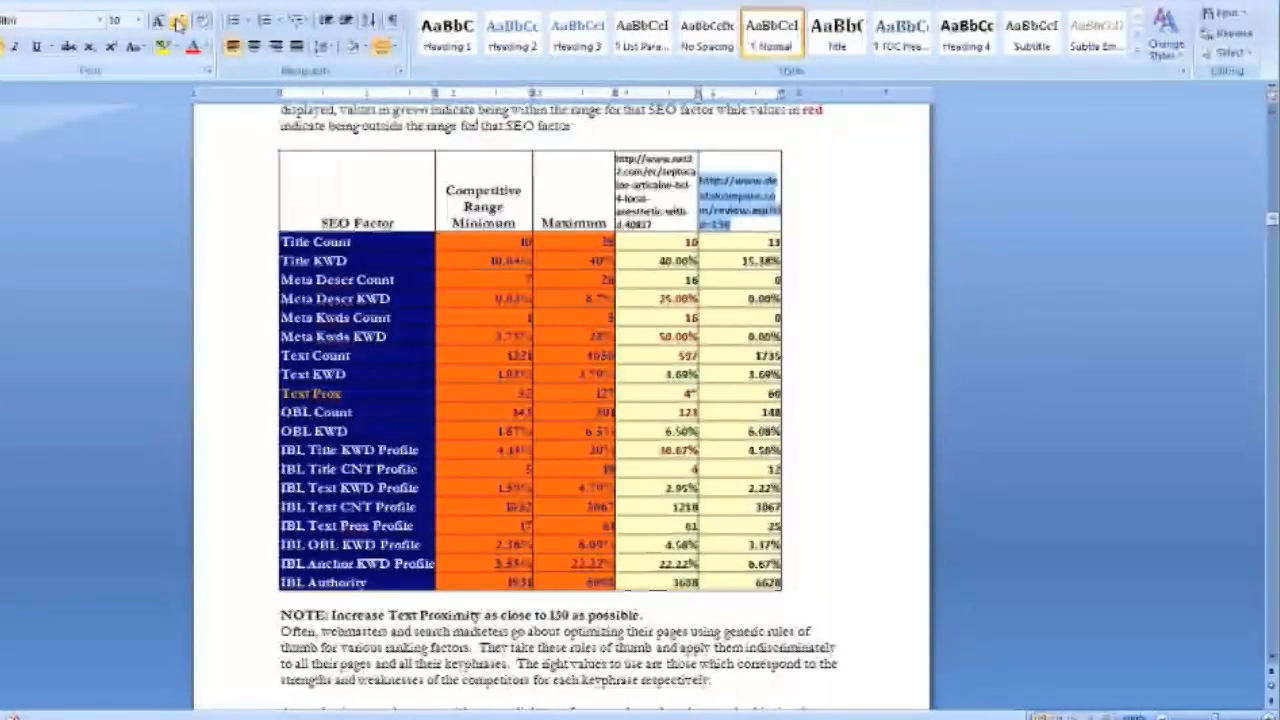
{"action": "left_click", "coordinate": [178, 24]}
{"action": "left_click", "coordinate": [686, 243]}
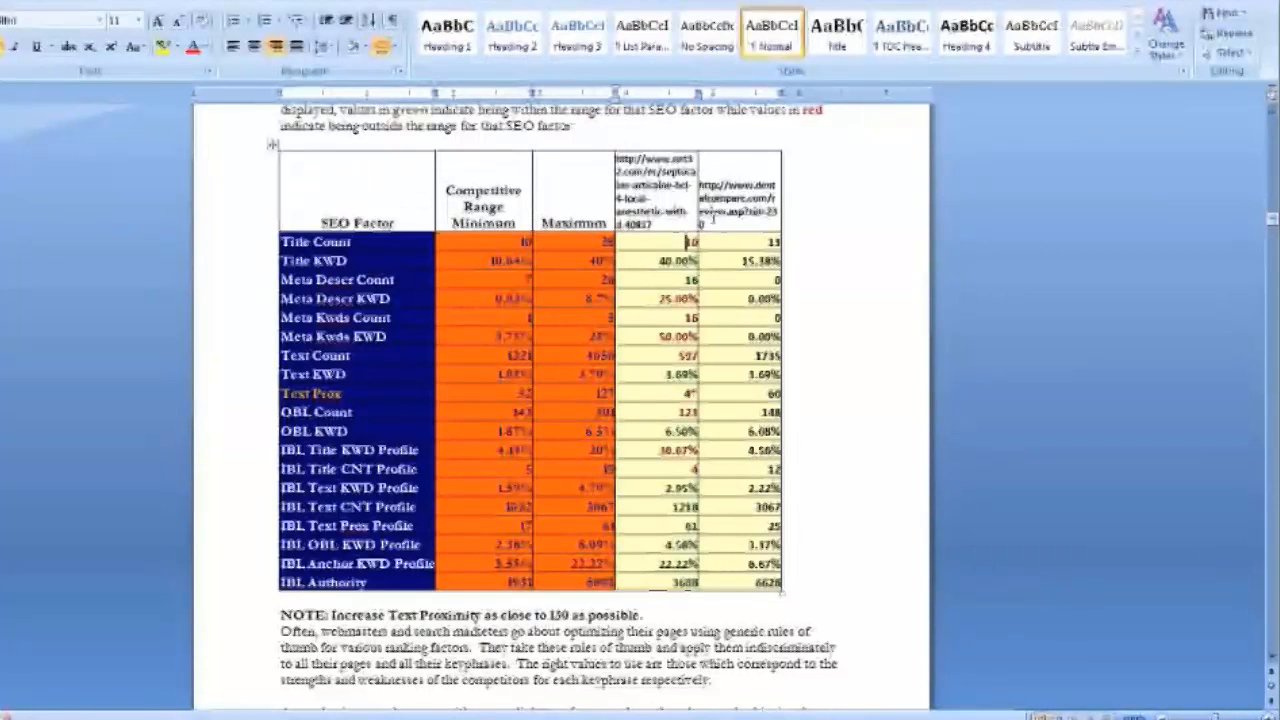
Compare the pasted dentalcompare.com factor values with the competitive range and the net32.com column, including the Text Prox row
{"action": "left_click_drag", "start_coordinate": [714, 241], "coordinate": [742, 584]}
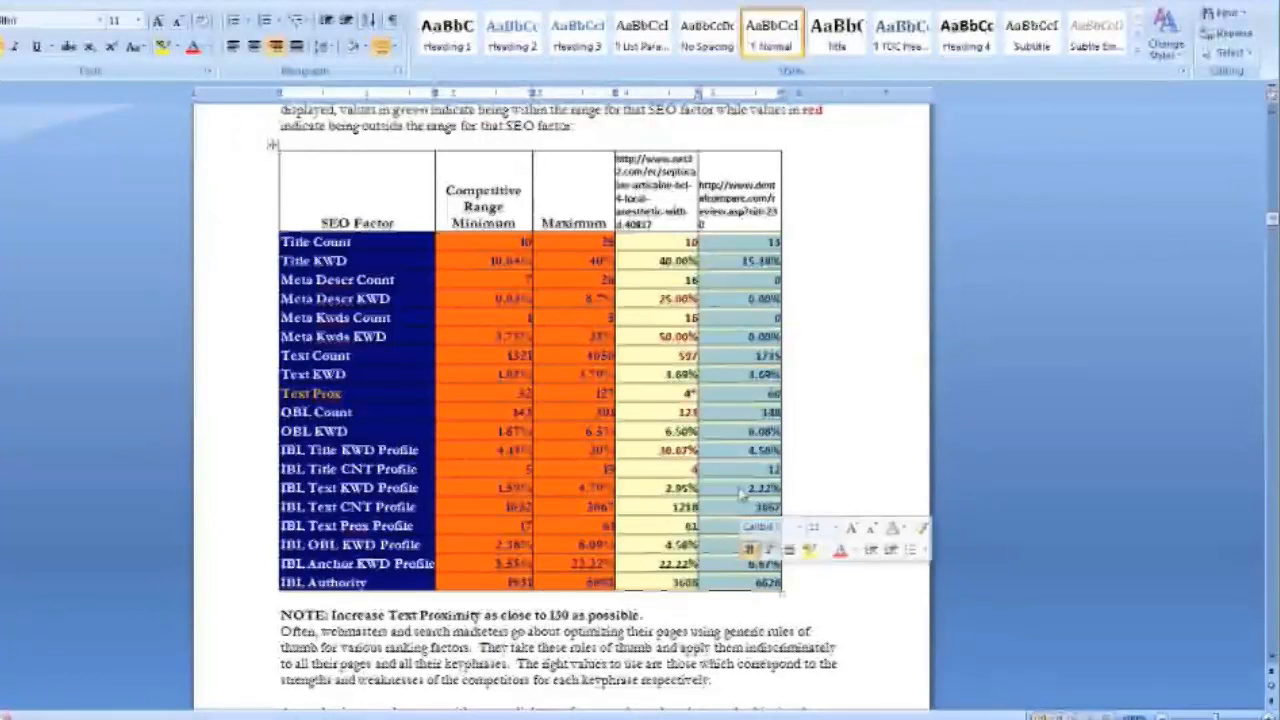
{"action": "left_click", "coordinate": [686, 393]}
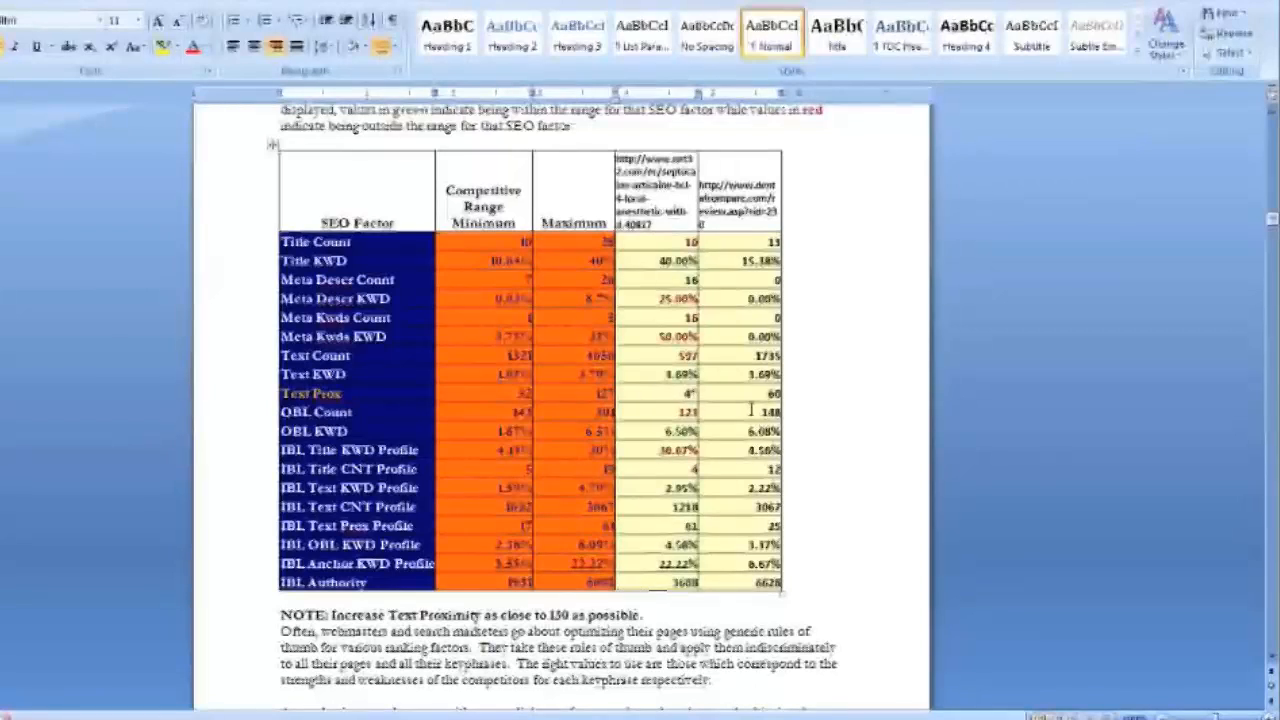
{"action": "left_click_drag", "start_coordinate": [769, 394], "coordinate": [781, 394]}
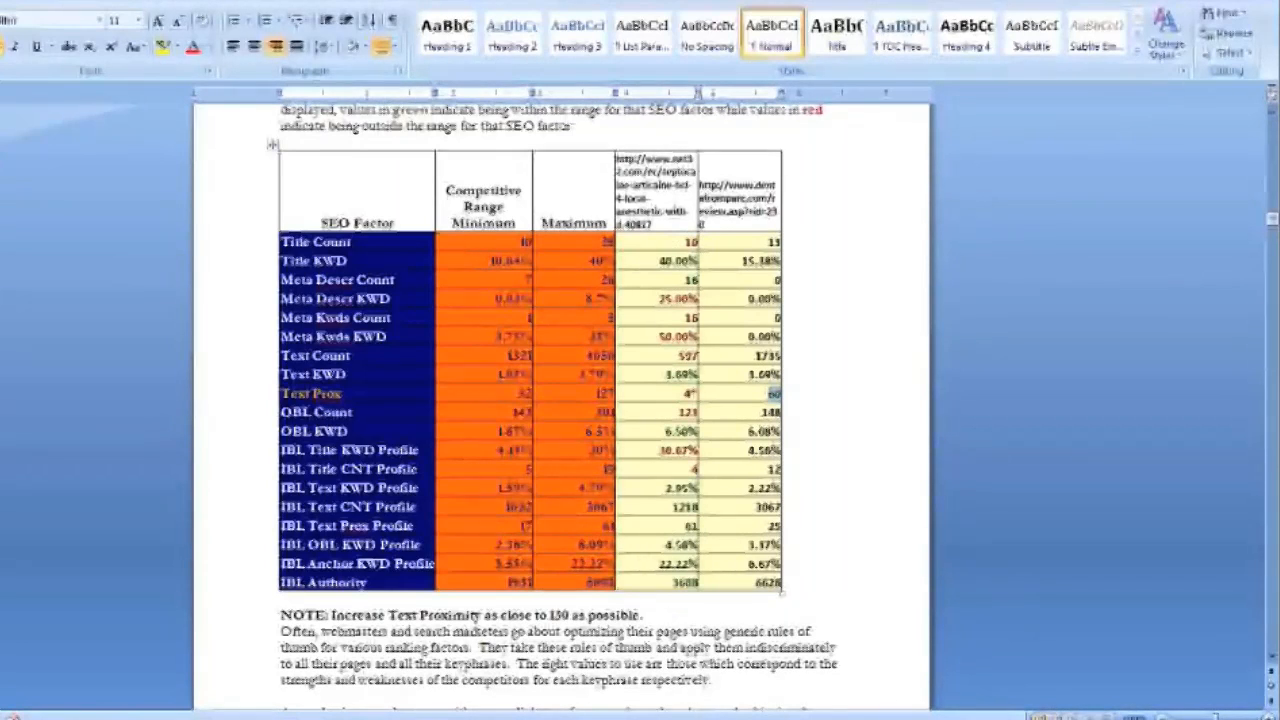
Switch to the Excel analysis workbook and locate the LinkProspect table below the competitive range rows on the SEO CI sheet
{"action": "left_click", "coordinate": [300, 718]}
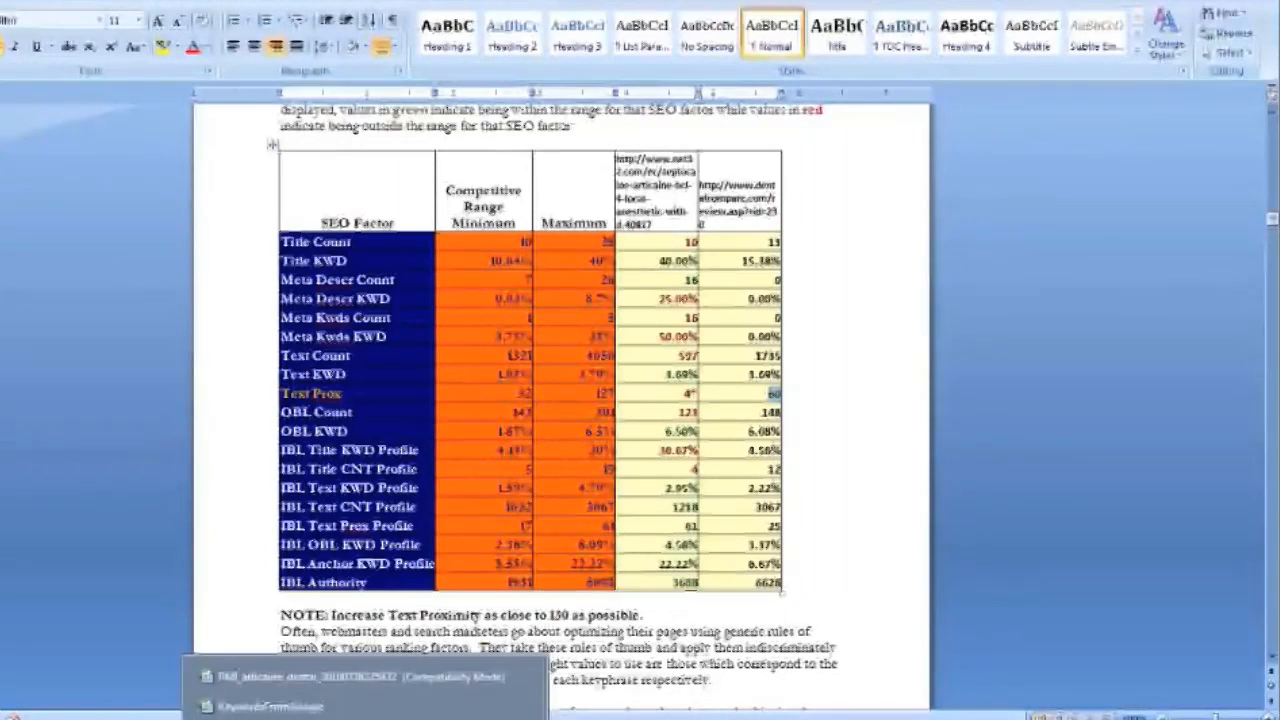
{"action": "left_click", "coordinate": [297, 677]}
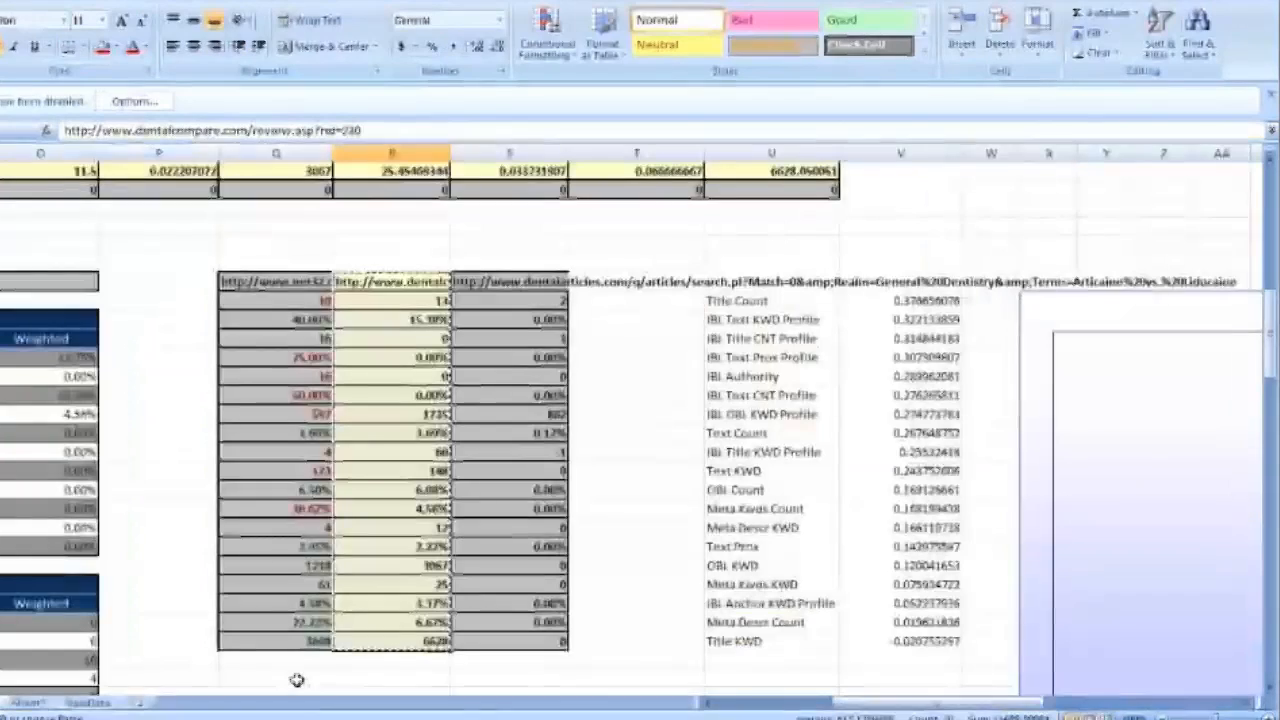
{"action": "left_click", "coordinate": [158, 452]}
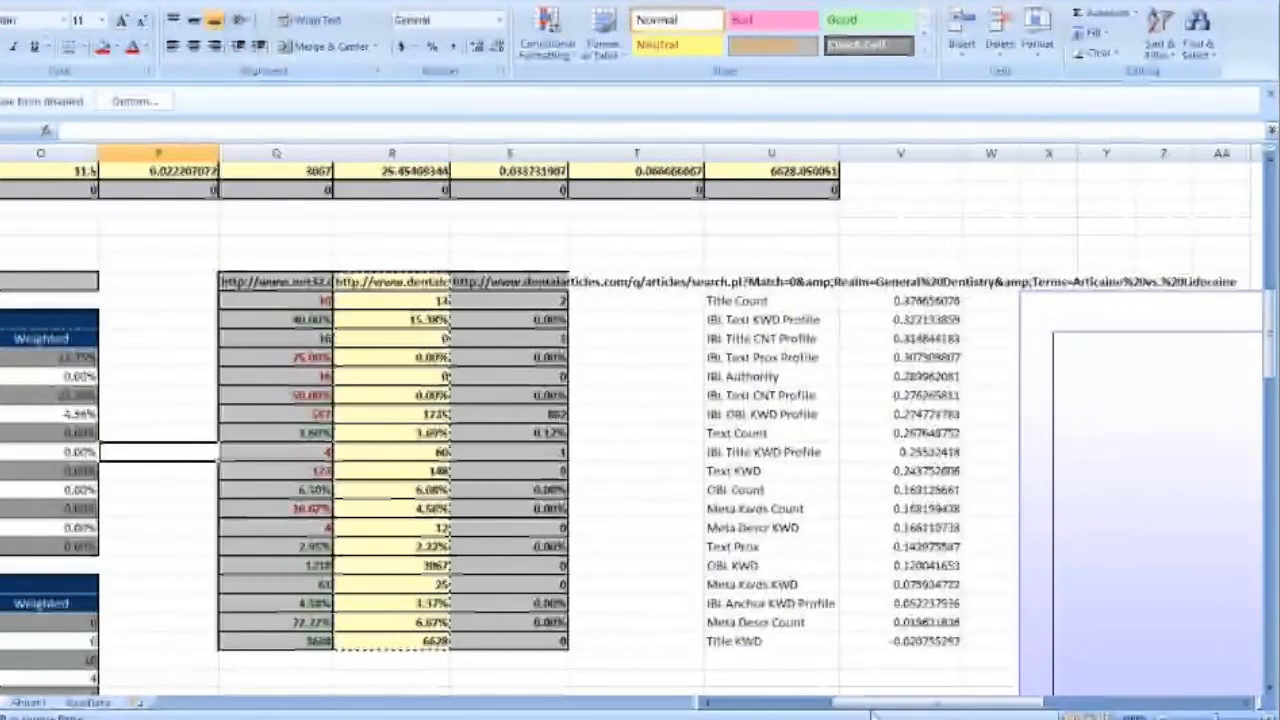
{"action": "left_click_drag", "start_coordinate": [873, 714], "coordinate": [855, 716]}
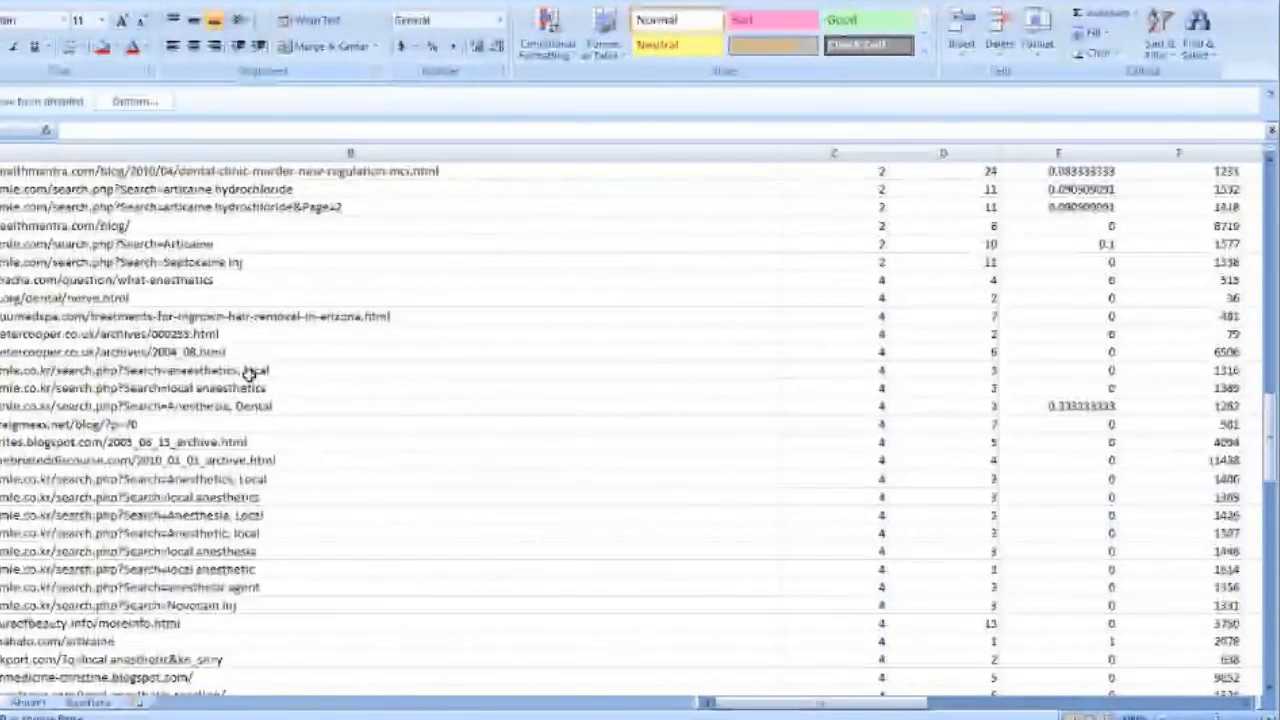
{"action": "scroll", "coordinate": [250, 372], "scroll_direction": "up", "scroll_amount": 3}
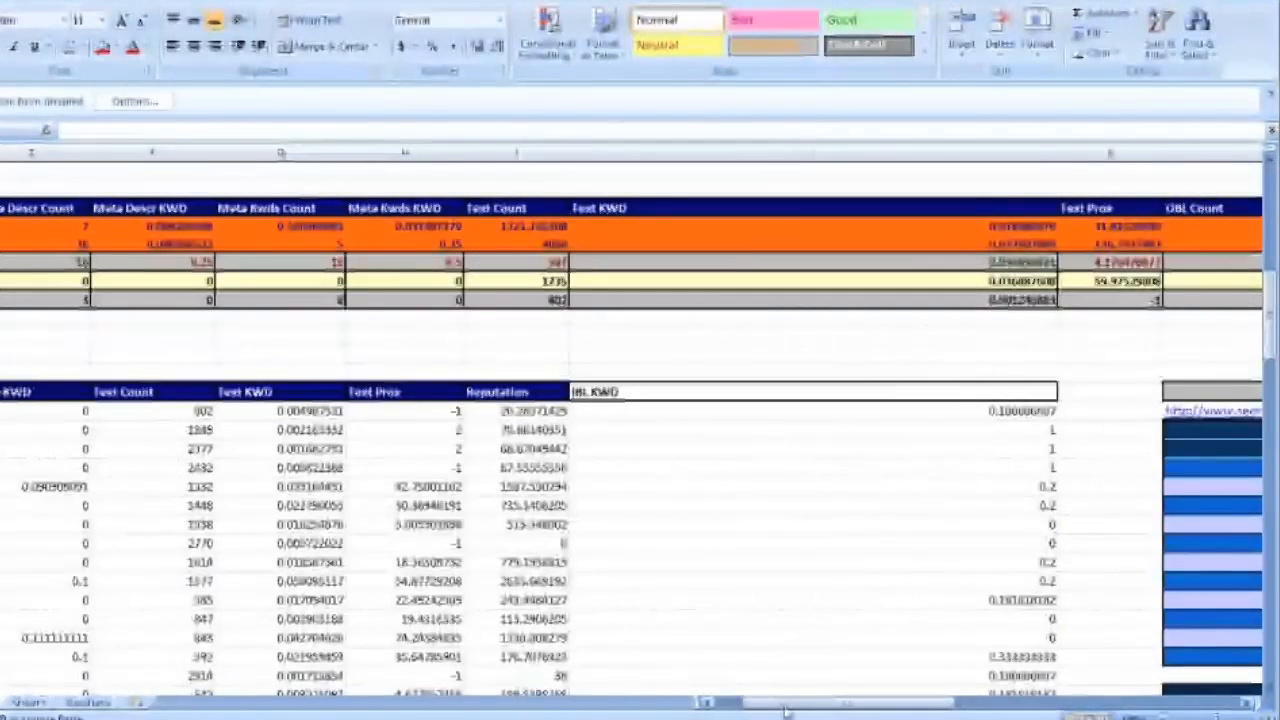
{"action": "left_click_drag", "start_coordinate": [785, 710], "coordinate": [785, 712]}
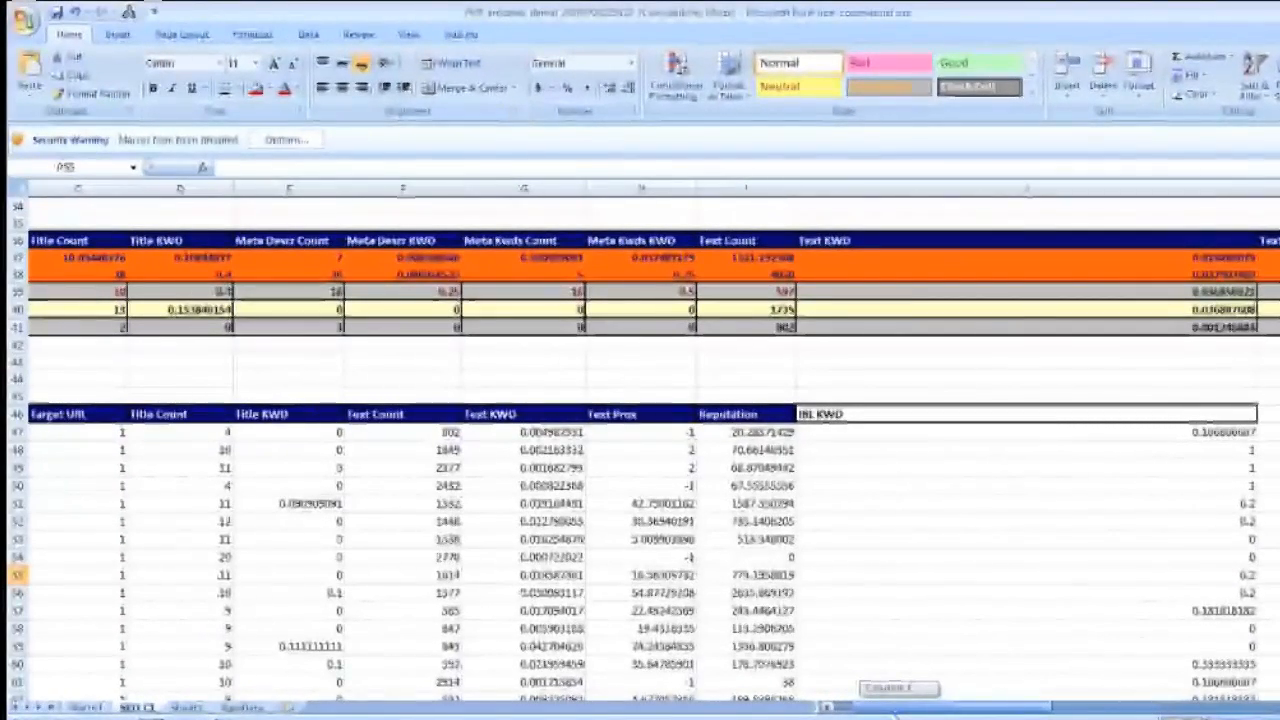
{"action": "left_click_drag", "start_coordinate": [895, 714], "coordinate": [851, 714]}
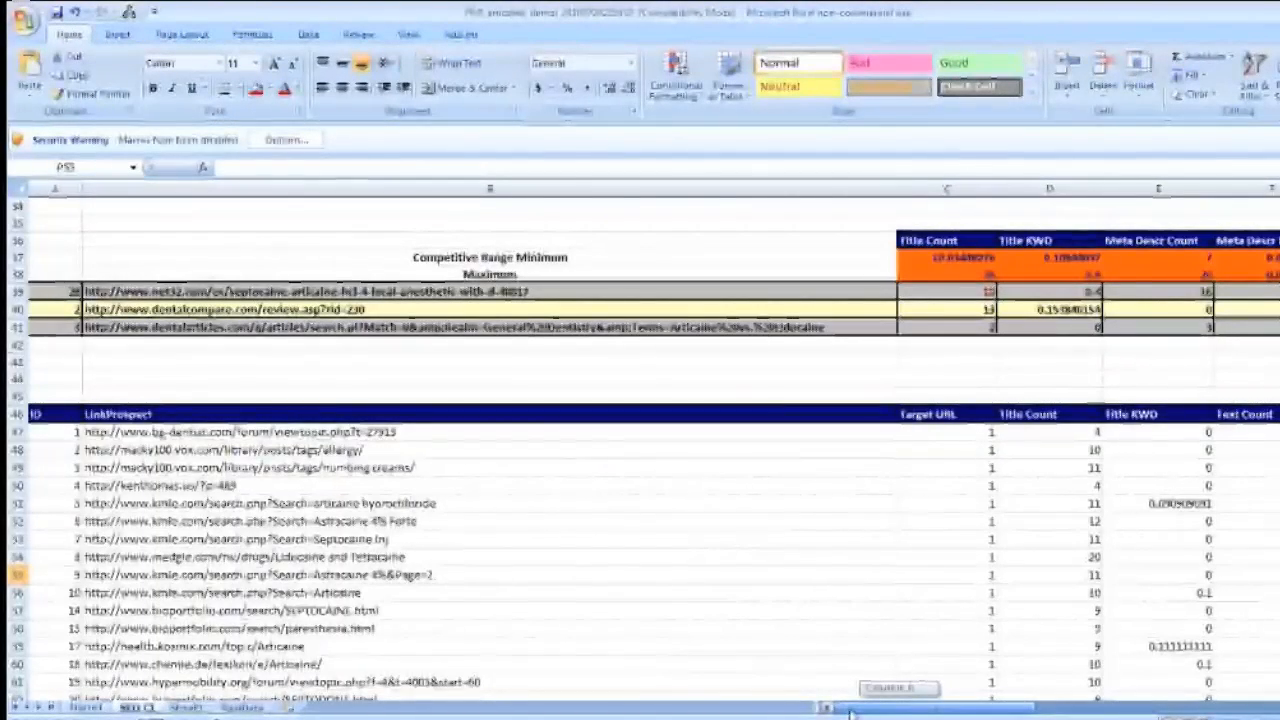
Review the link prospect URLs along with their Target URL, title, text, Reputation and IBL KWD columns
{"action": "scroll", "coordinate": [851, 714], "scroll_direction": "down", "scroll_amount": 2}
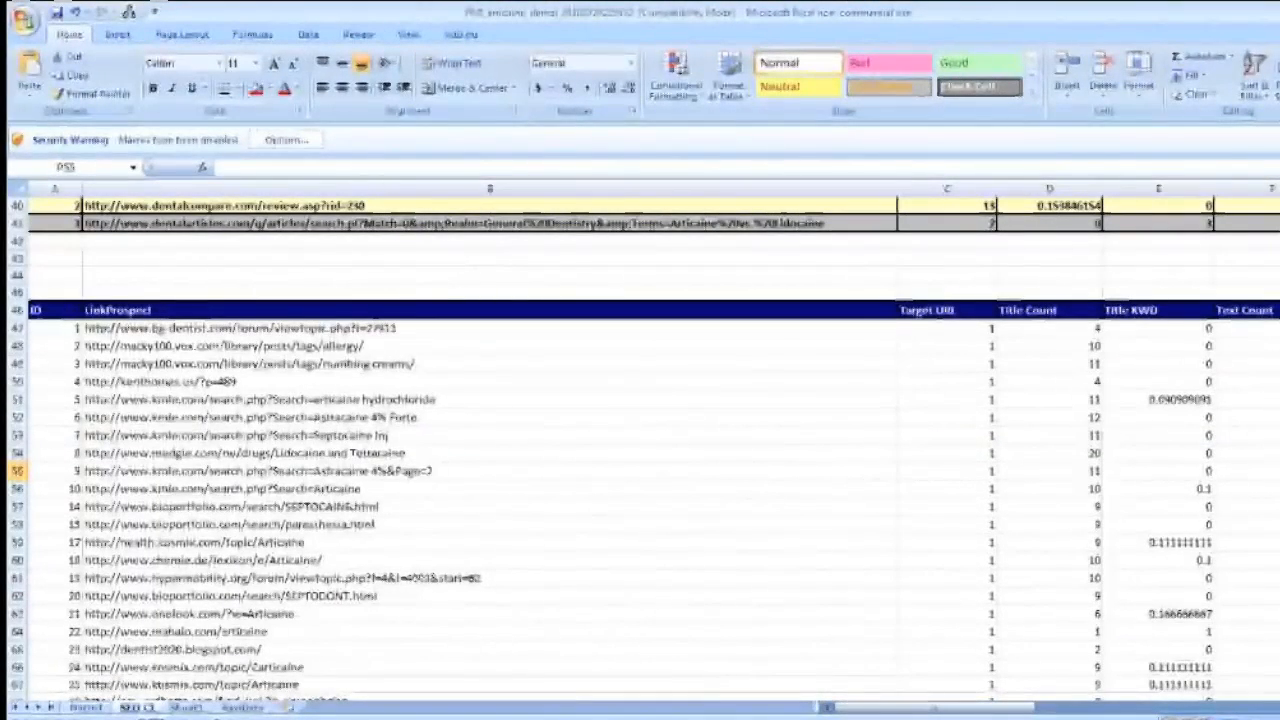
{"action": "left_click_drag", "start_coordinate": [887, 709], "coordinate": [896, 714]}
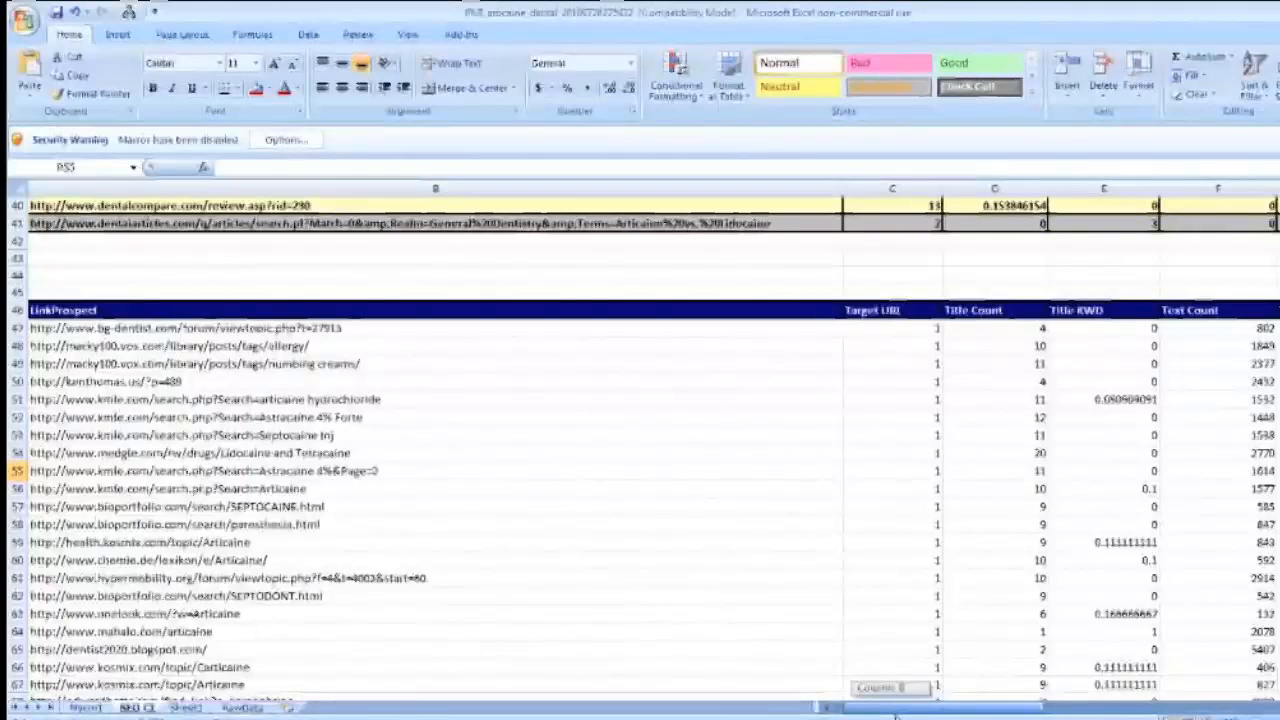
{"action": "mouse_move", "coordinate": [896, 714]}
{"action": "left_mouse_down"}
{"action": "mouse_move", "coordinate": [870, 710]}
{"action": "mouse_move", "coordinate": [886, 711]}
{"action": "left_mouse_up"}
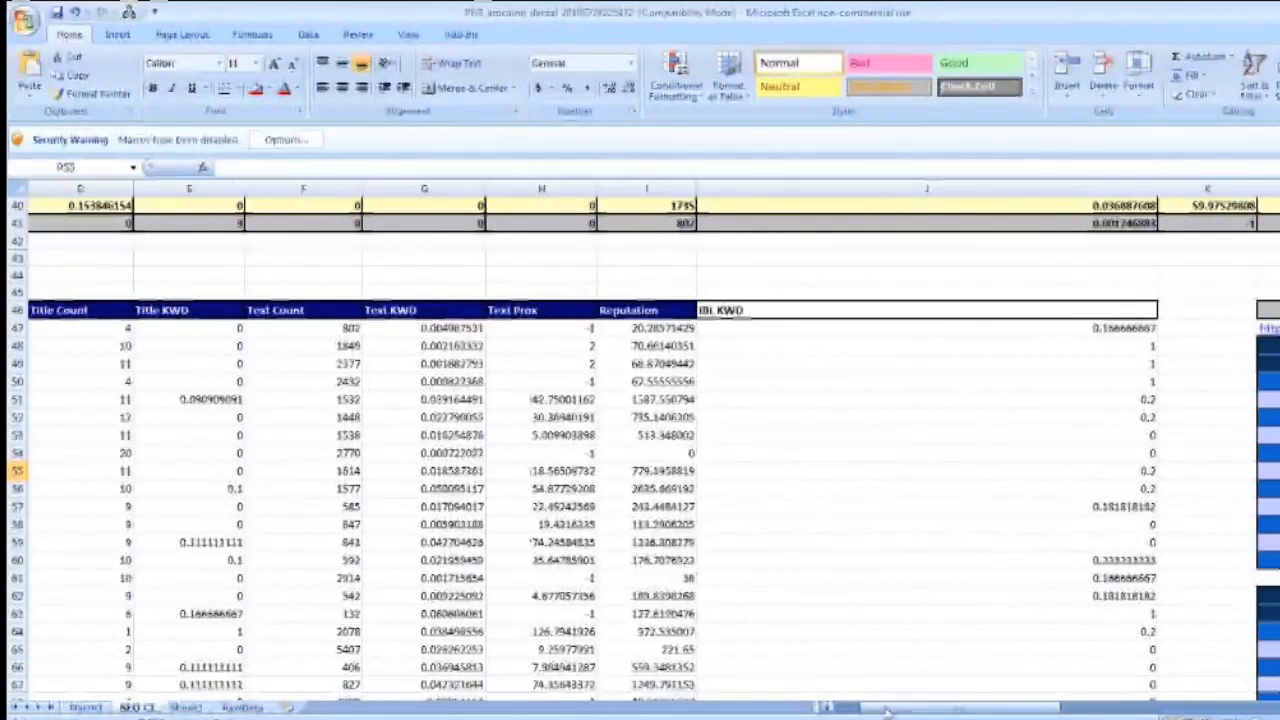
{"action": "left_click_drag", "start_coordinate": [878, 711], "coordinate": [862, 711]}
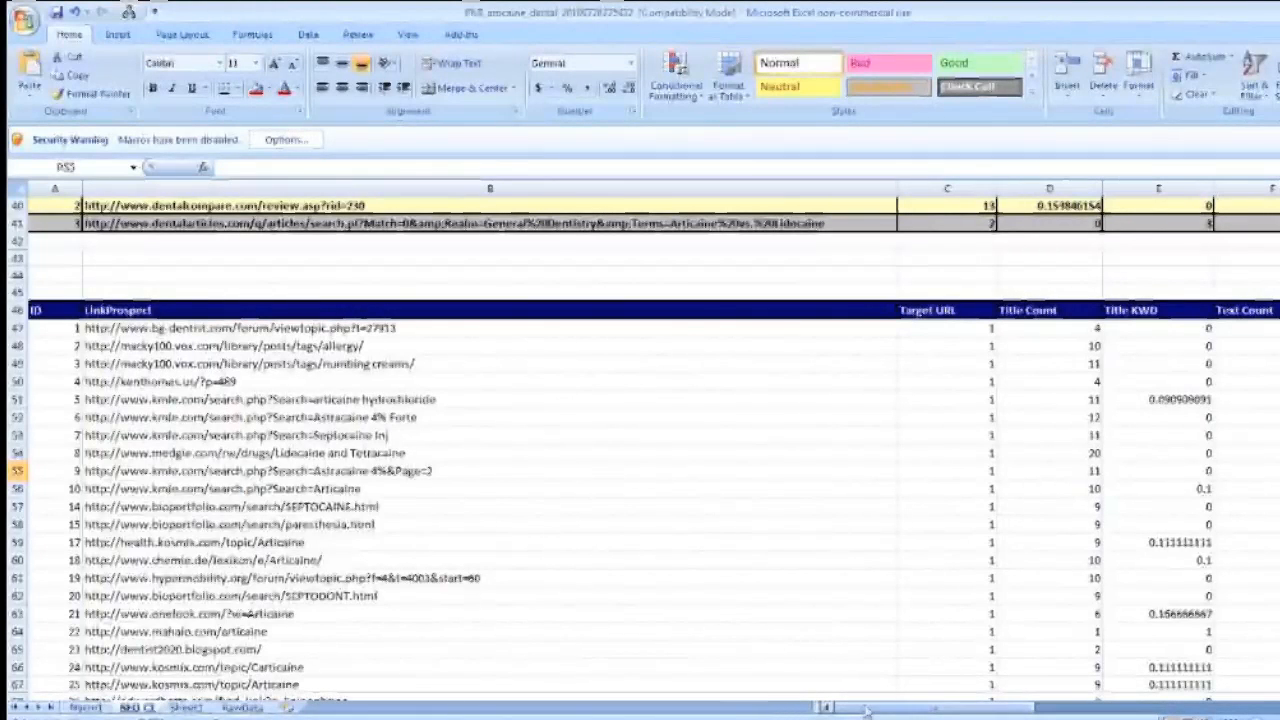
{"action": "mouse_move", "coordinate": [862, 711]}
{"action": "left_mouse_down"}
{"action": "mouse_move", "coordinate": [897, 713]}
{"action": "mouse_move", "coordinate": [866, 711]}
{"action": "left_mouse_up"}
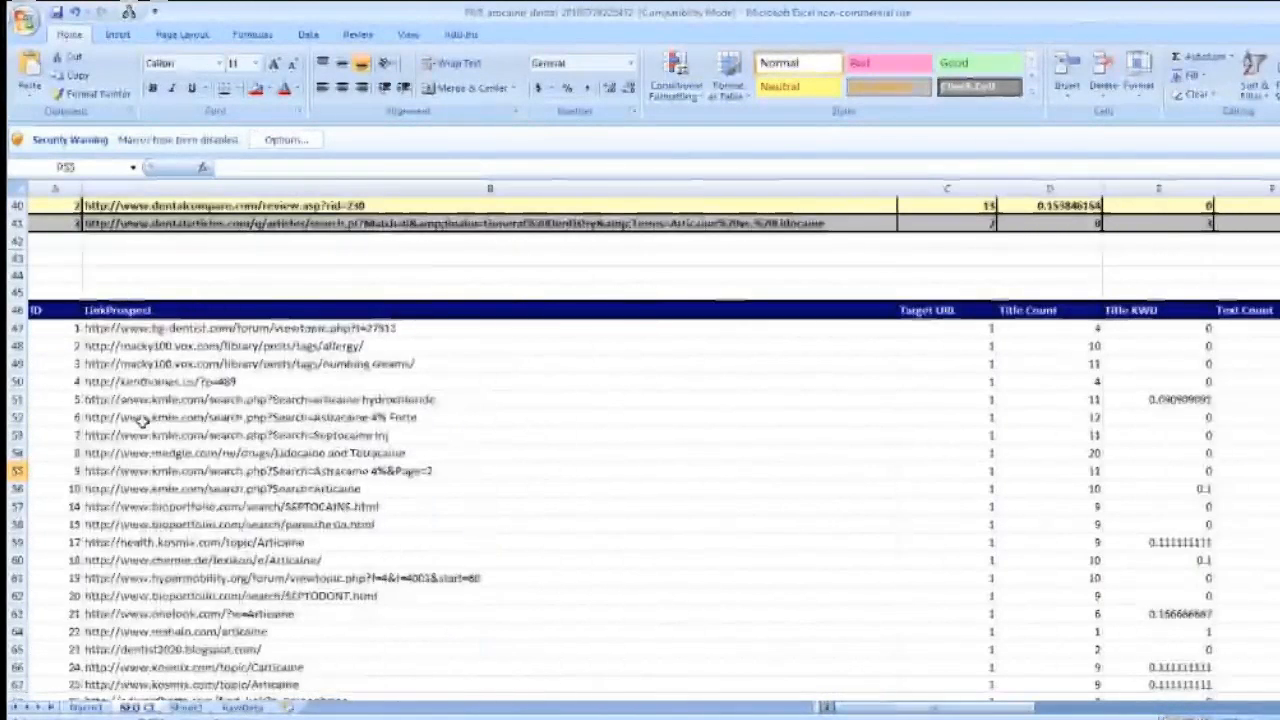
{"action": "left_click", "coordinate": [310, 365]}
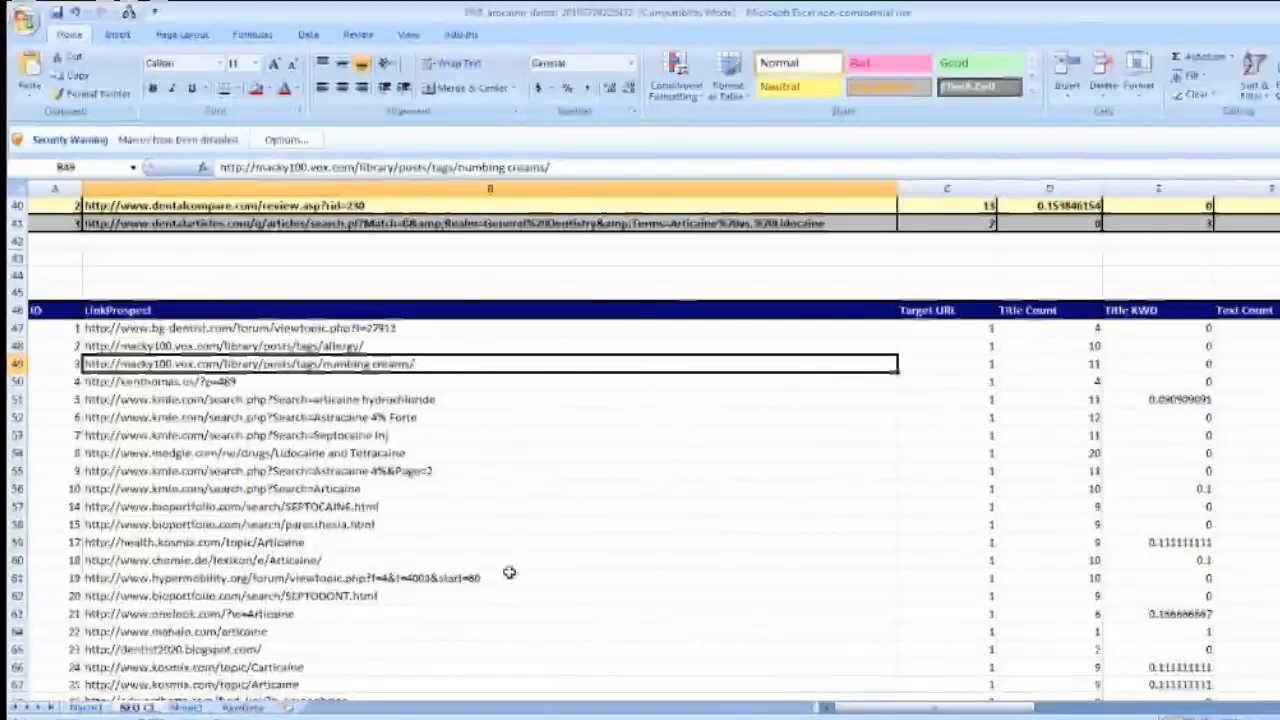
{"action": "left_click", "coordinate": [300, 718]}
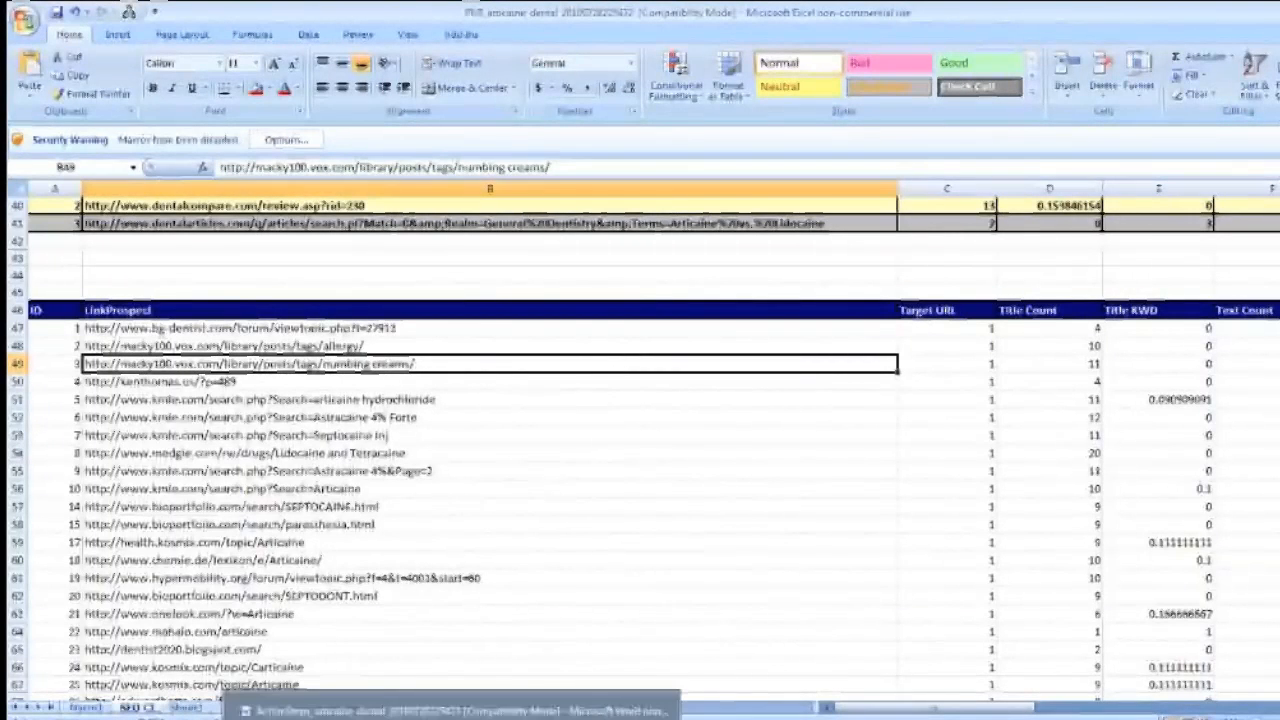
{"action": "left_click", "coordinate": [320, 716]}
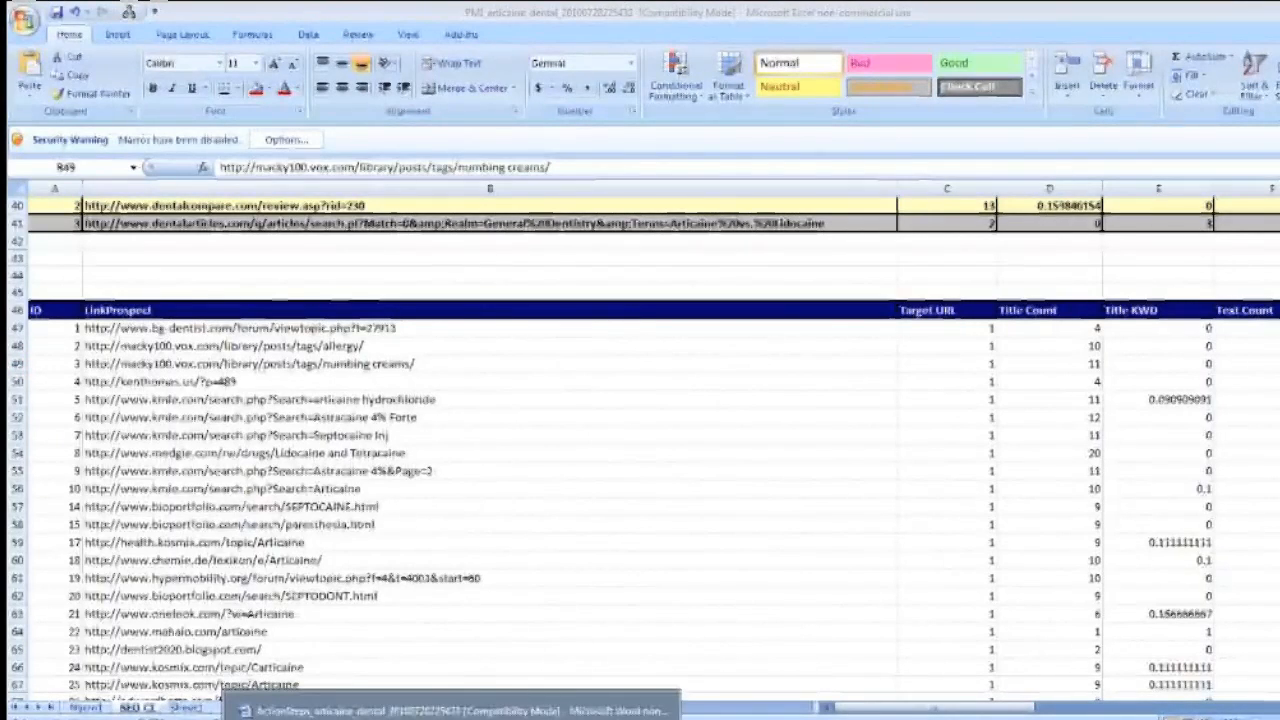
{"action": "left_click", "coordinate": [440, 711]}
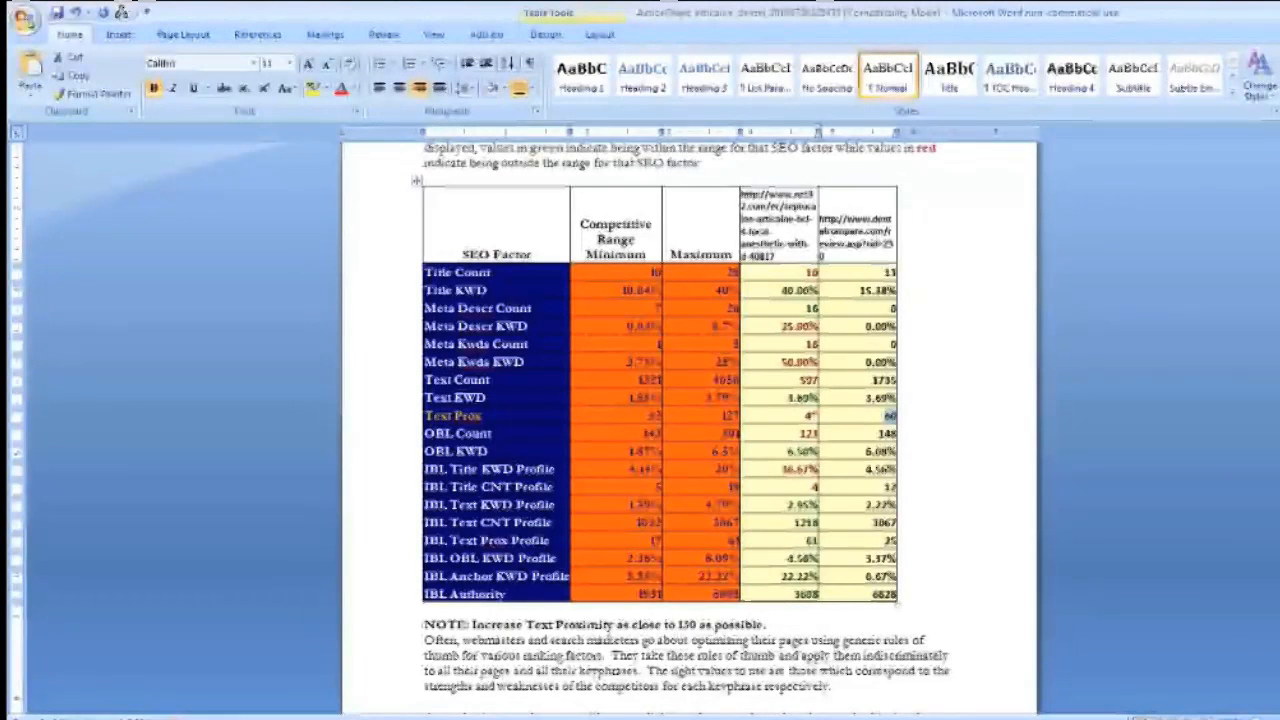
{"action": "left_click", "coordinate": [453, 718]}
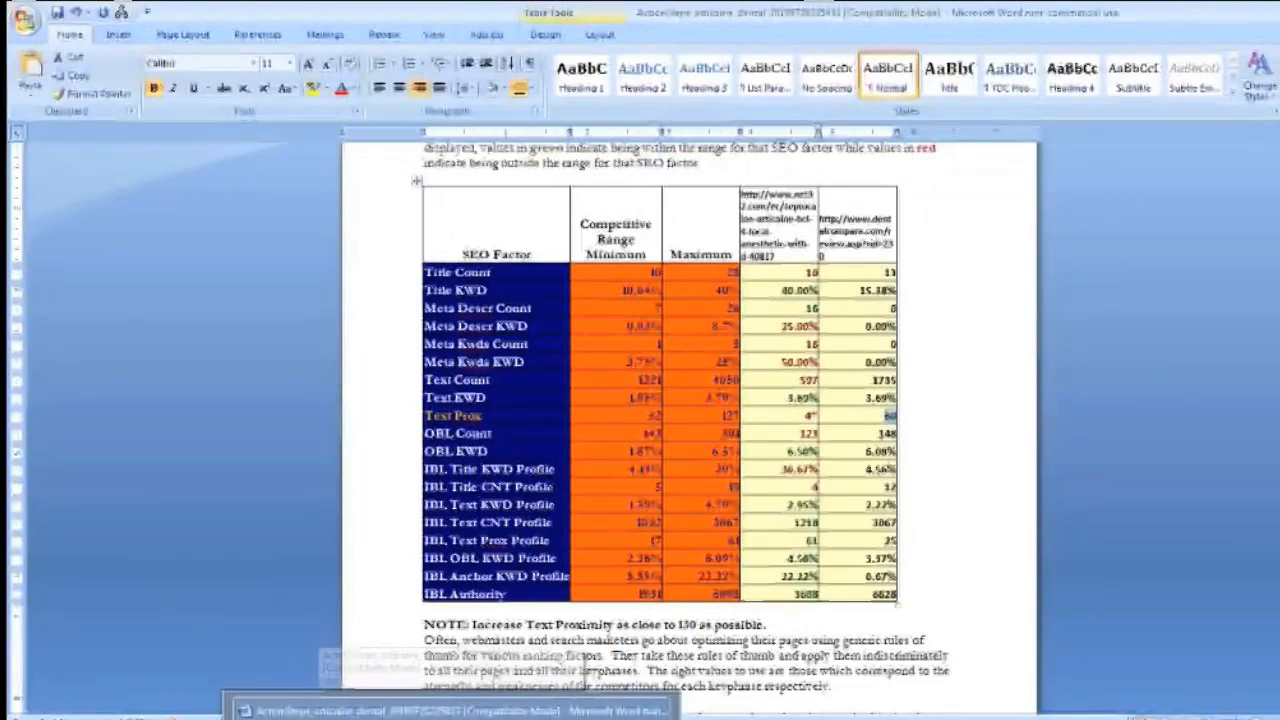
{"action": "mouse_move", "coordinate": [453, 718]}
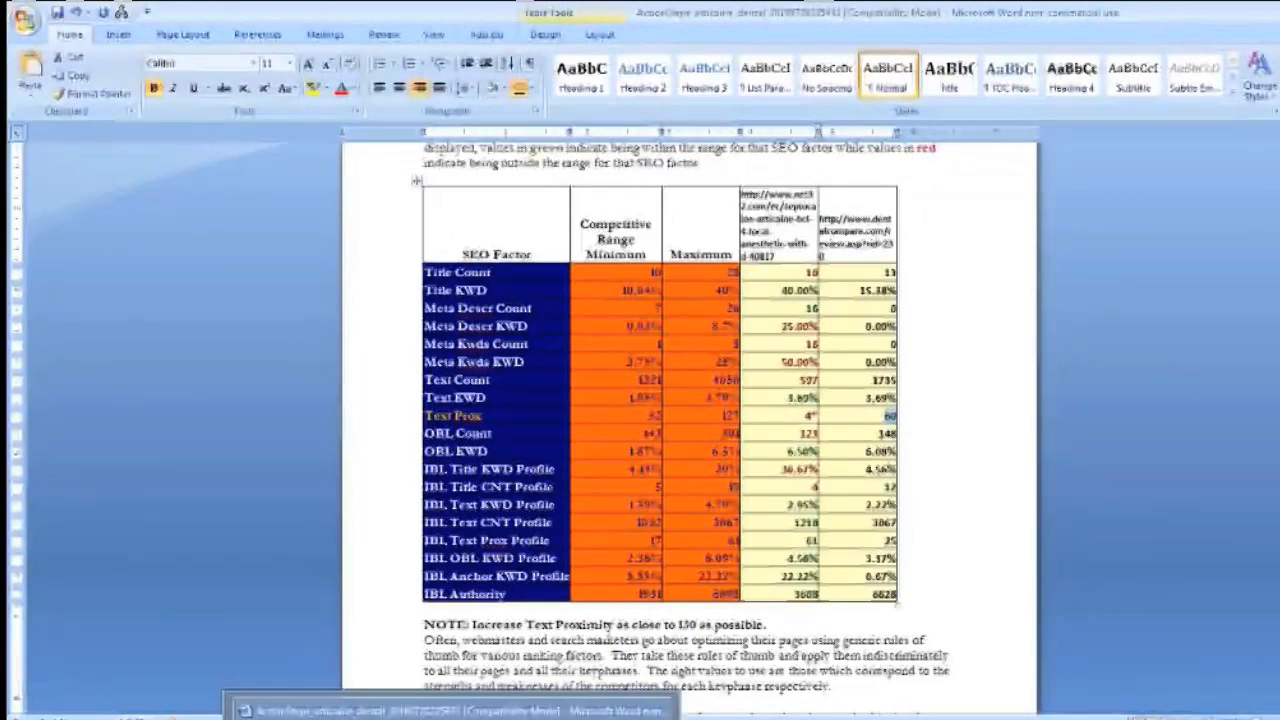
{"action": "left_click", "coordinate": [504, 718]}
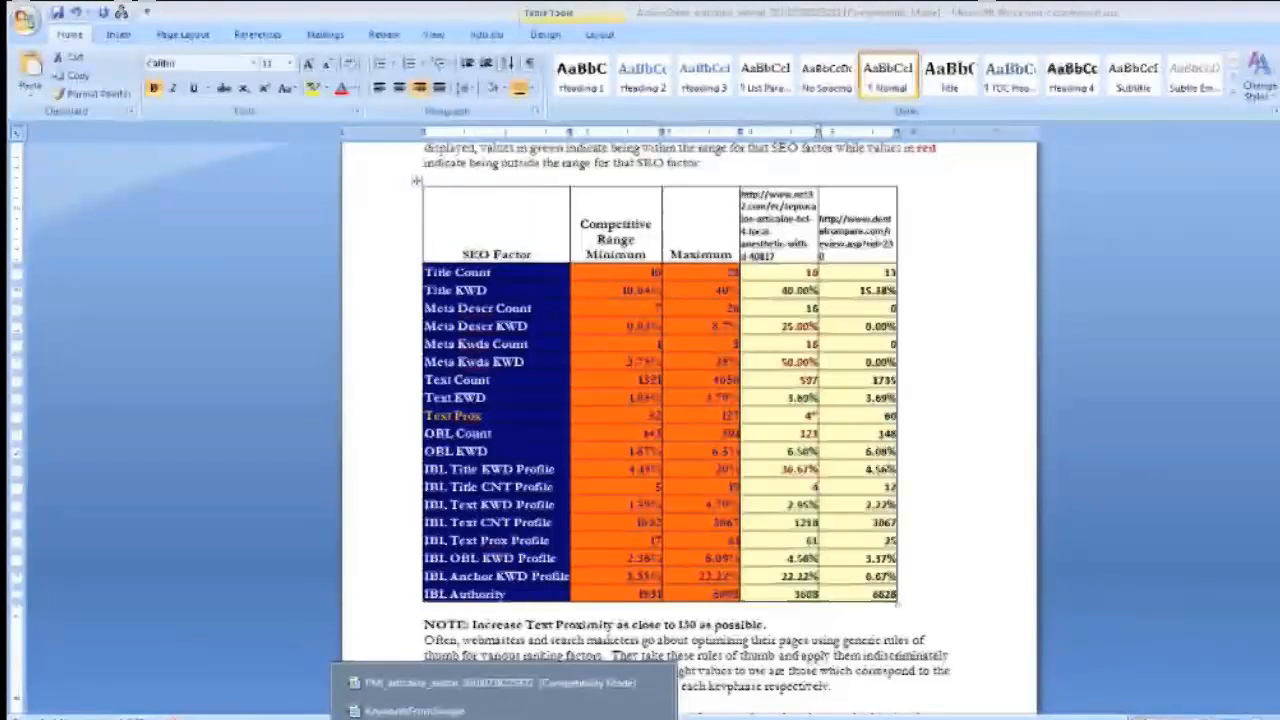
{"action": "left_click", "coordinate": [440, 690]}
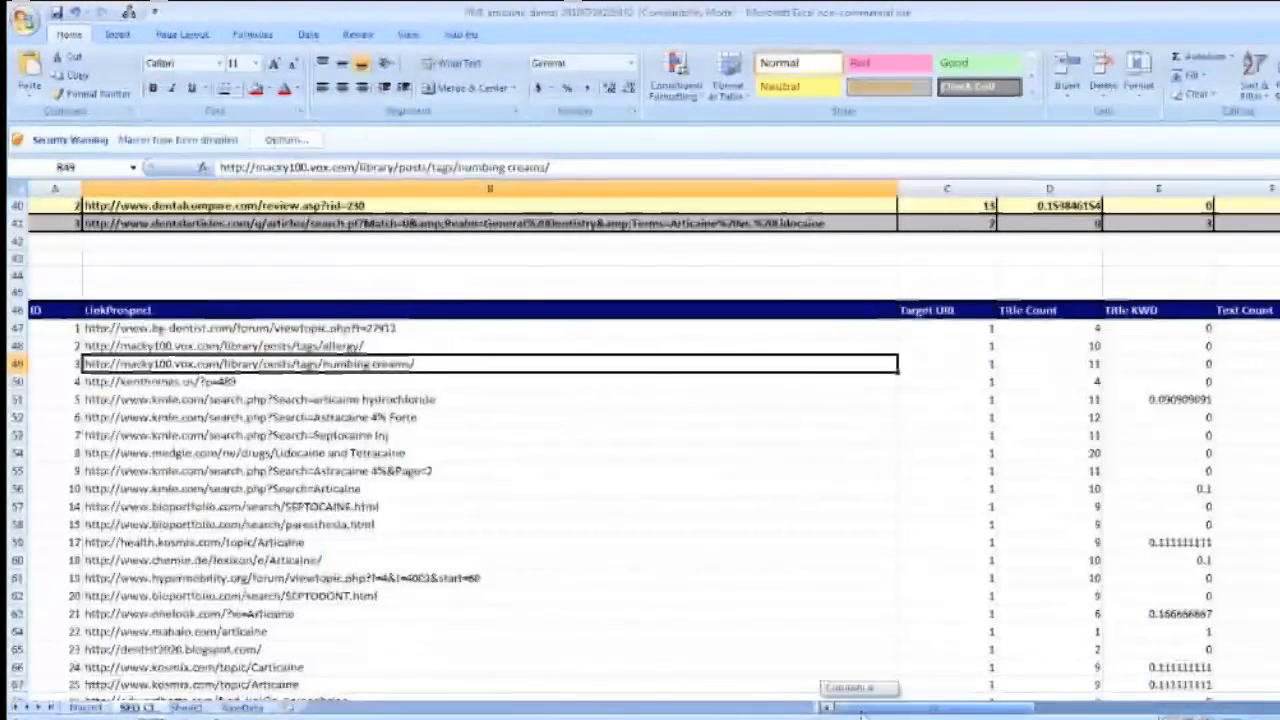
Examine the IBL Planning tables for positive Title KWD and Title Count, inspecting a Count formula and the first Target Url cell
{"action": "left_click_drag", "start_coordinate": [870, 716], "coordinate": [890, 712]}
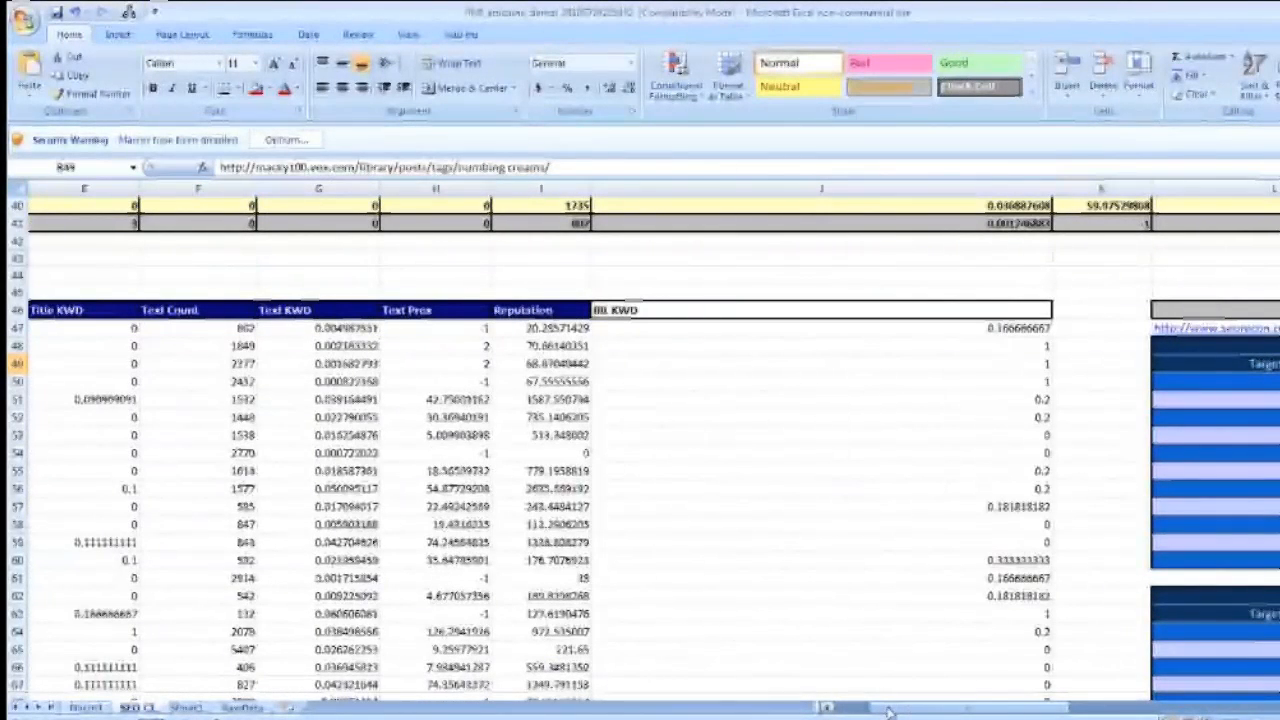
{"action": "left_click_drag", "start_coordinate": [890, 712], "coordinate": [940, 708]}
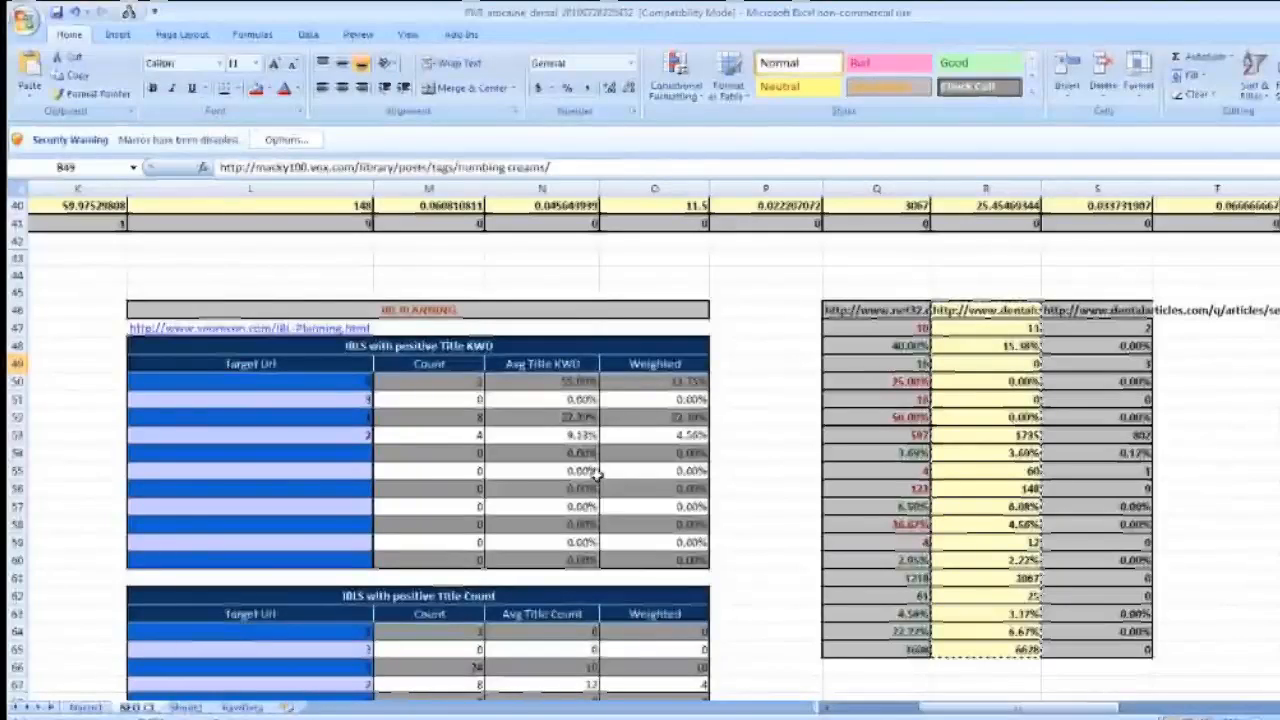
{"action": "scroll", "coordinate": [597, 475], "scroll_direction": "down", "scroll_amount": 1}
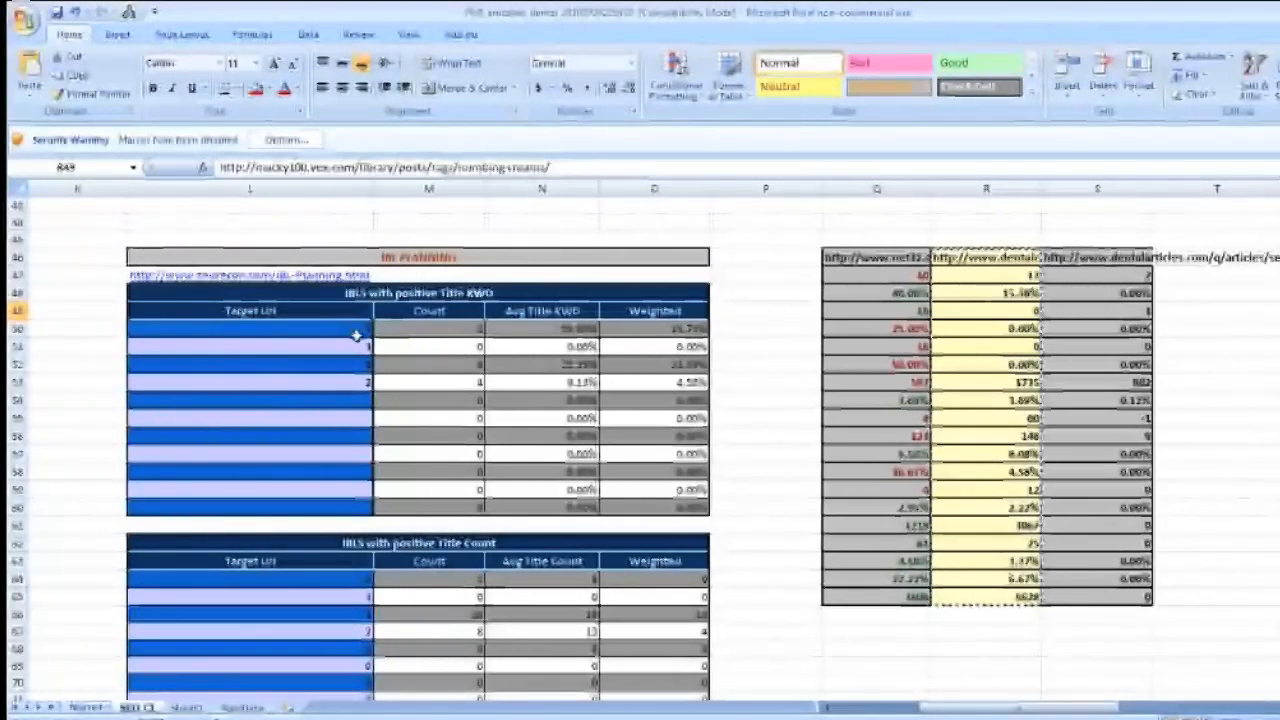
{"action": "left_click", "coordinate": [428, 352]}
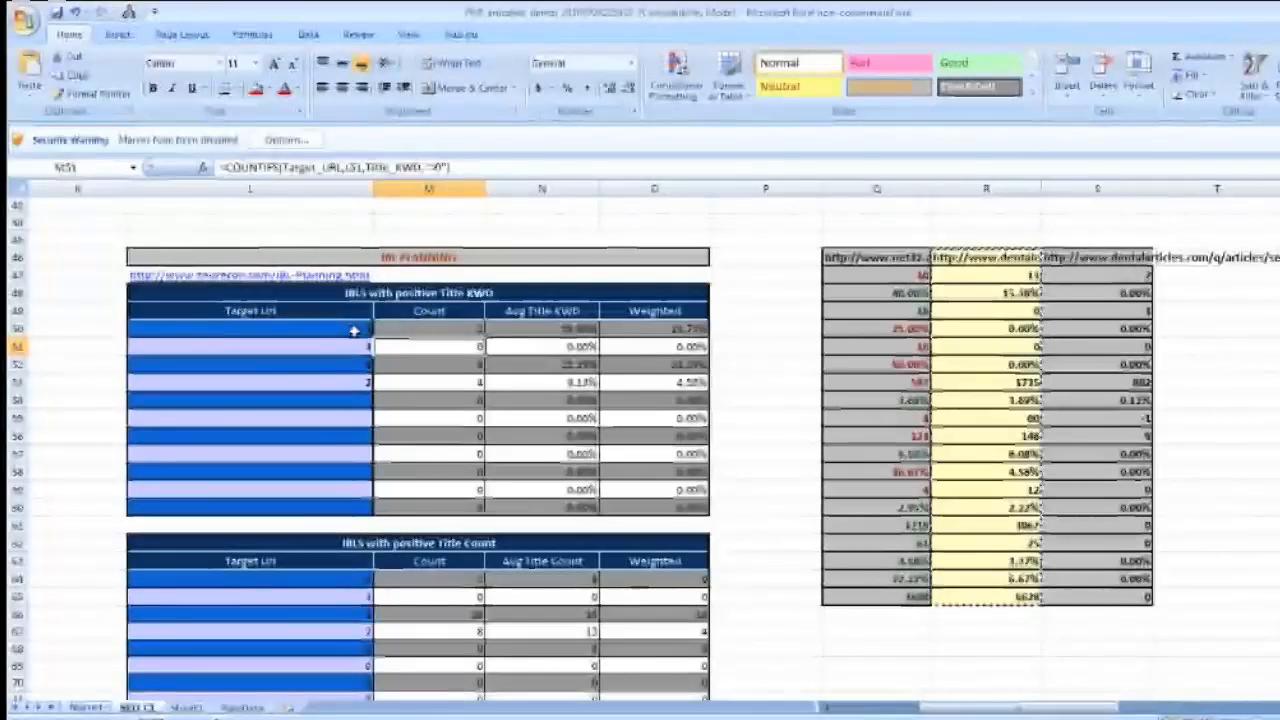
{"action": "left_click", "coordinate": [263, 324]}
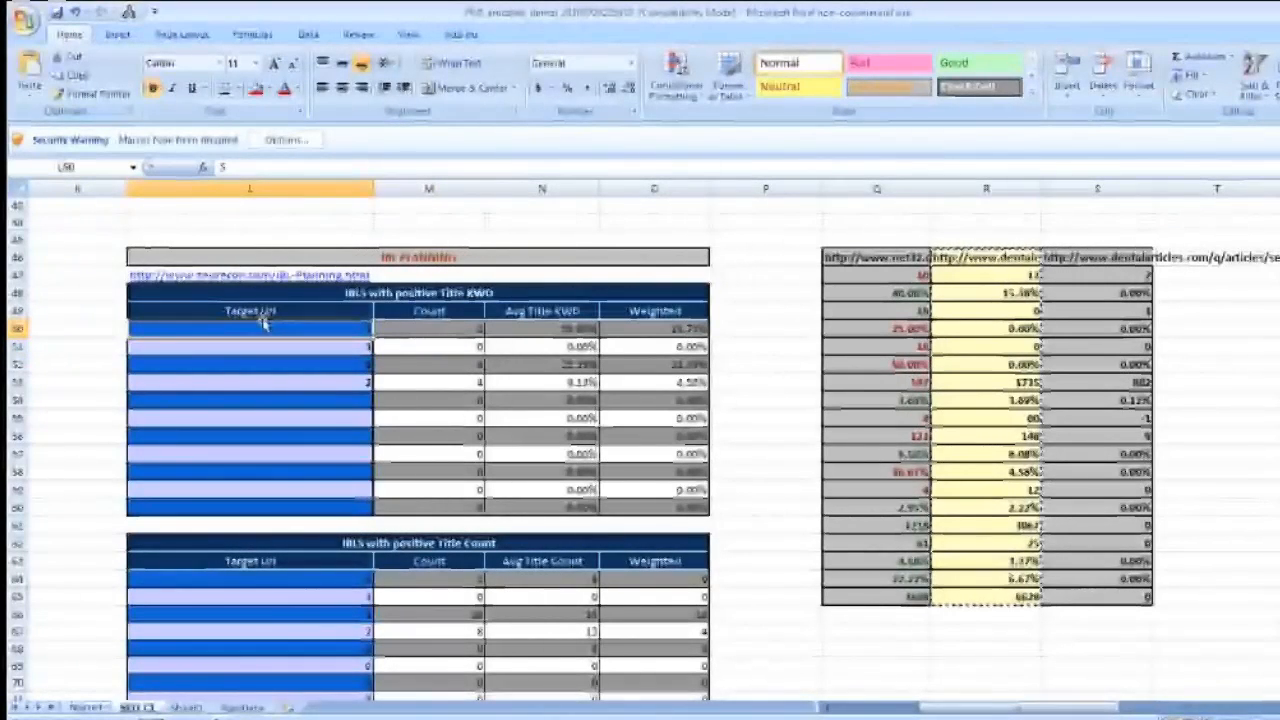
Check the competitor URLs and the link prospects' Target URL column, and return to the IBL Planning tables
{"action": "left_click_drag", "start_coordinate": [929, 711], "coordinate": [926, 713]}
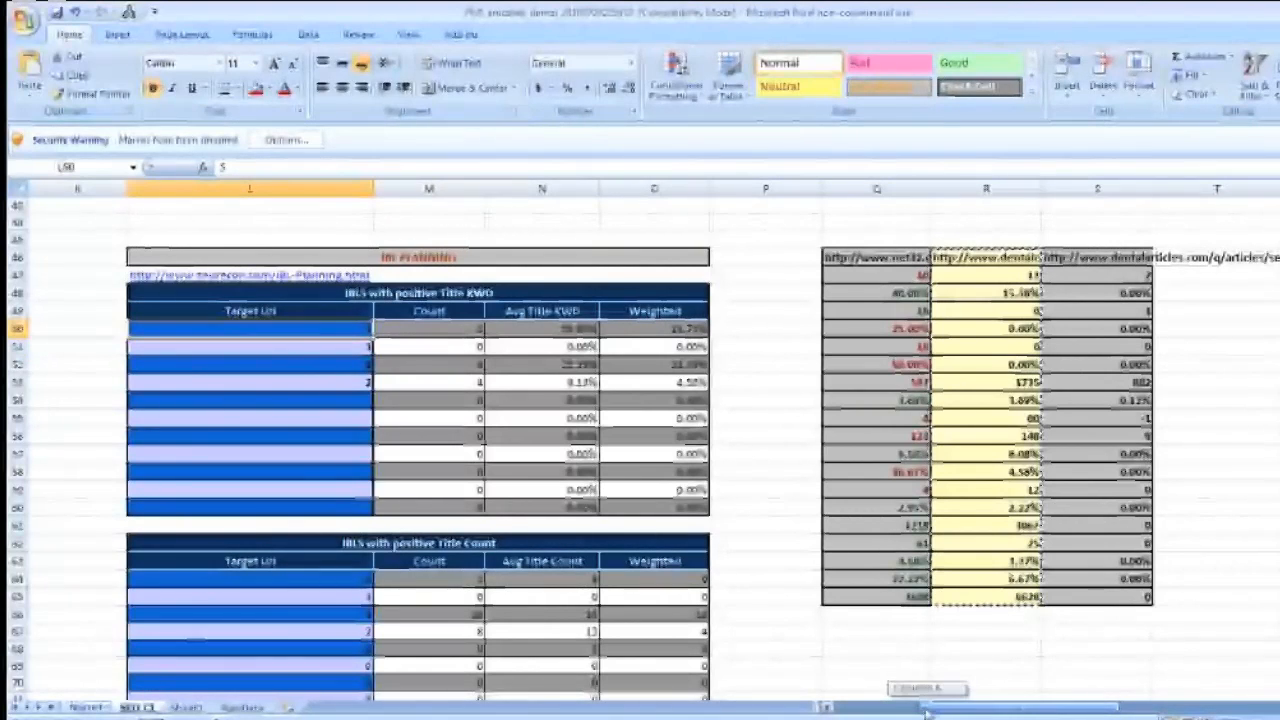
{"action": "left_click_drag", "start_coordinate": [926, 713], "coordinate": [878, 711]}
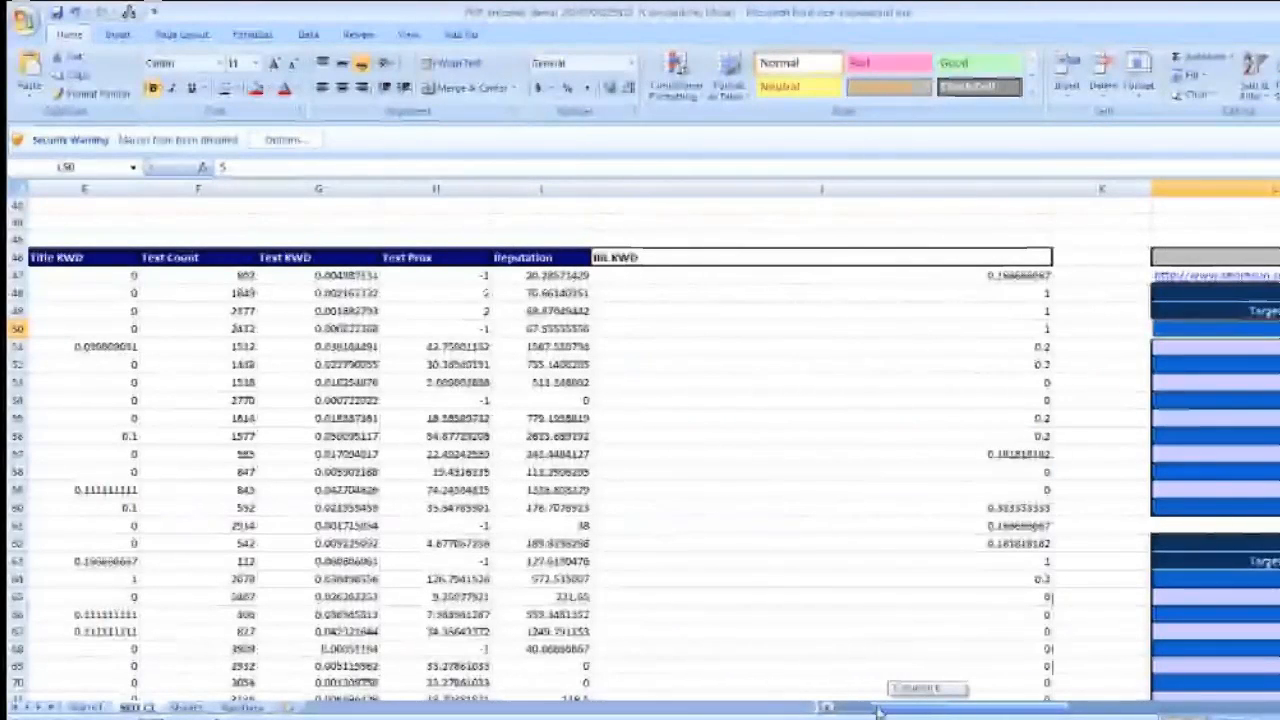
{"action": "left_click_drag", "start_coordinate": [878, 711], "coordinate": [897, 716]}
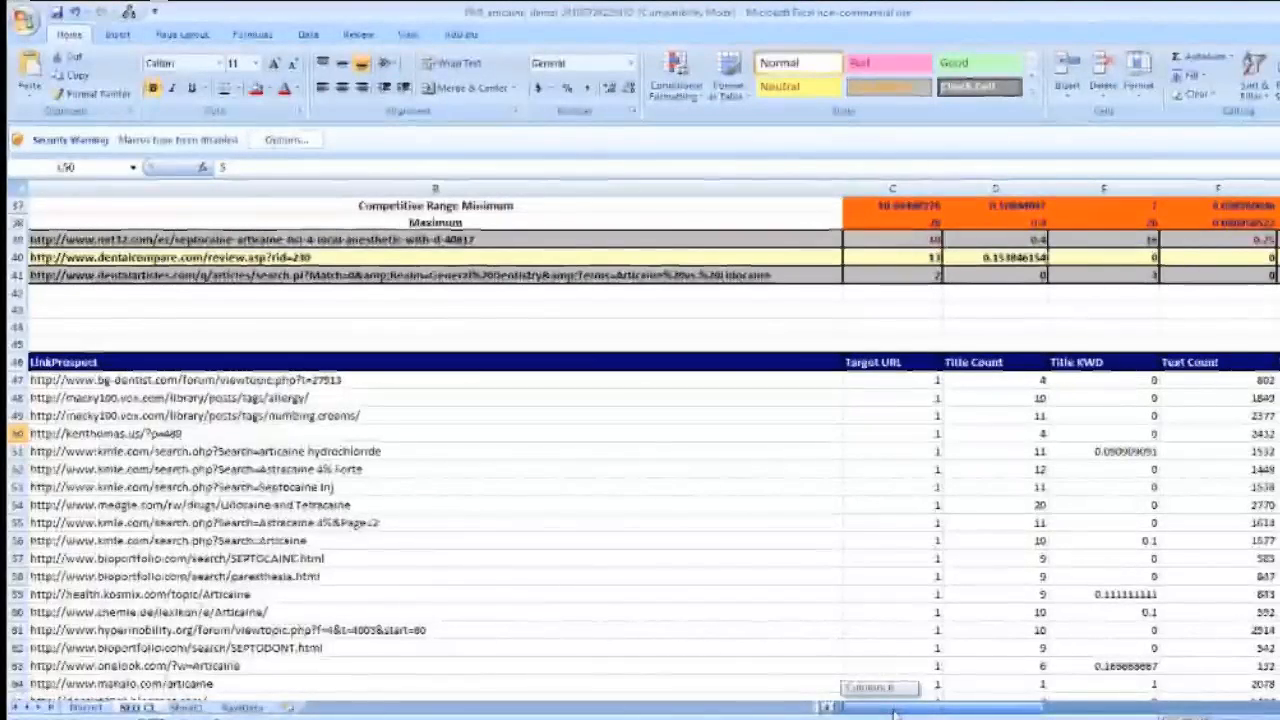
{"action": "left_click_drag", "start_coordinate": [897, 716], "coordinate": [970, 716]}
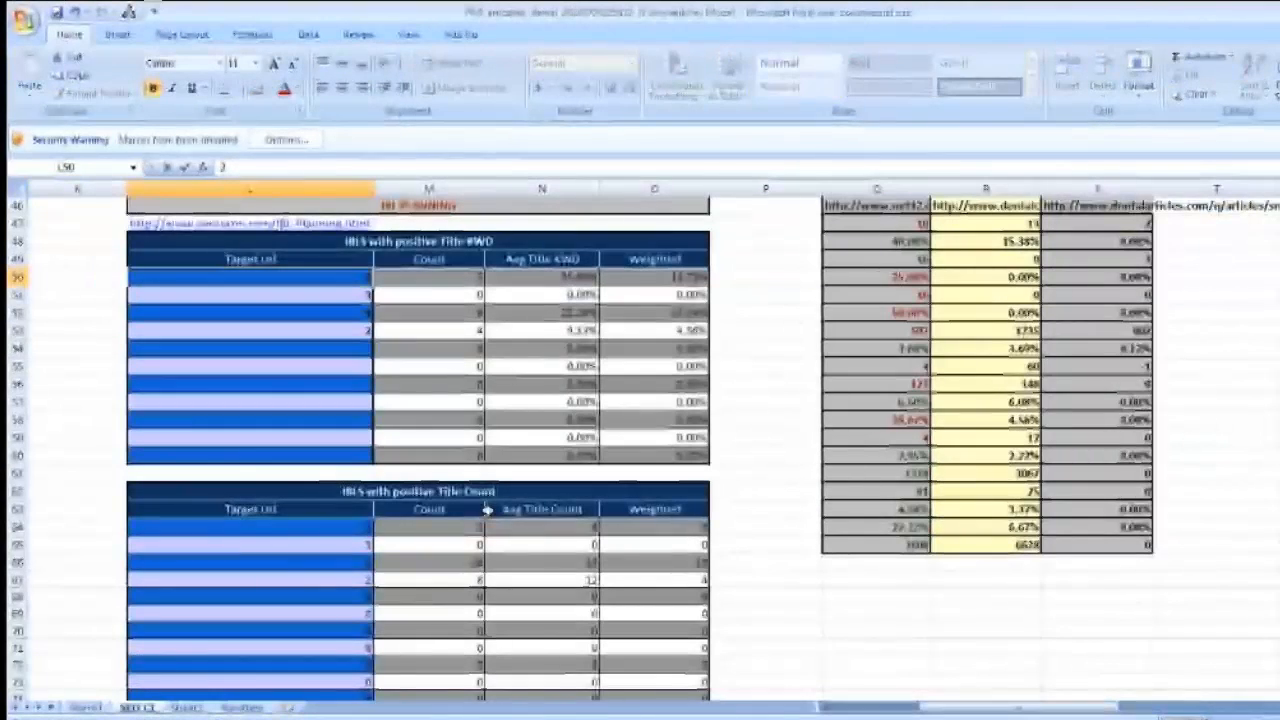
Check the first and third Target Url cells under positive Title KWD, and look through the tables down to Text Proximity
{"action": "left_click", "coordinate": [300, 313]}
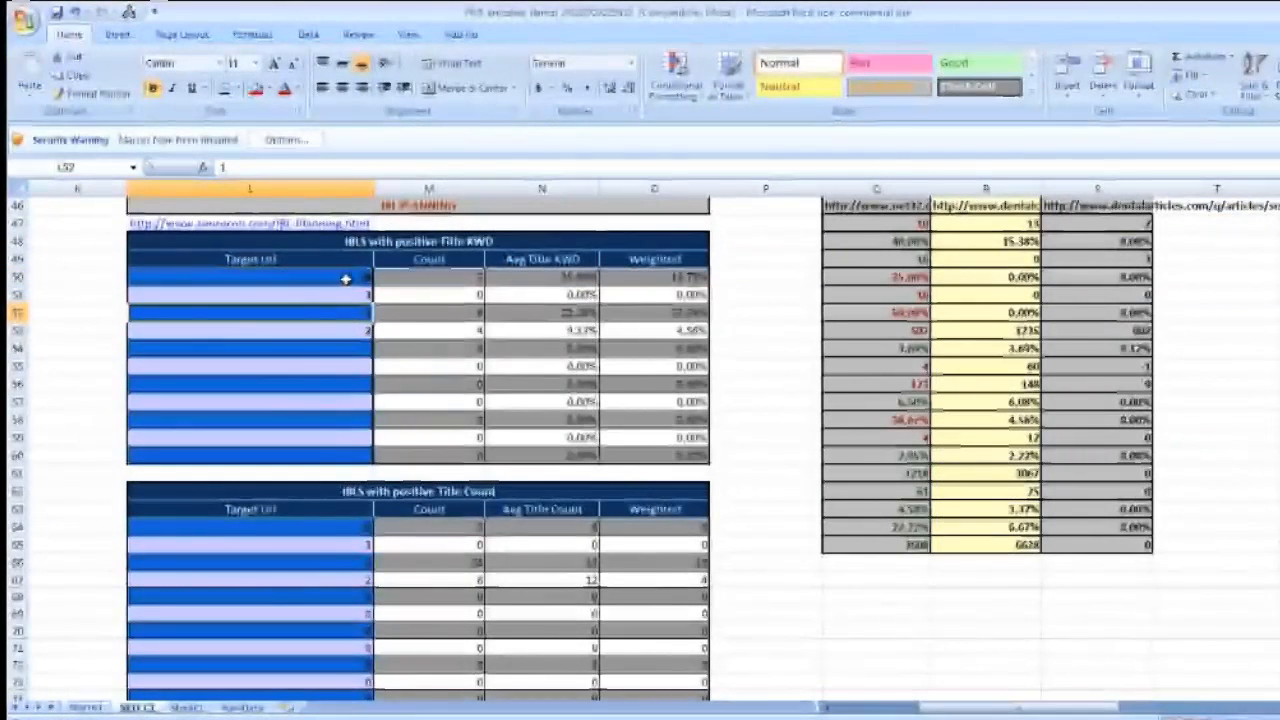
{"action": "left_click", "coordinate": [350, 280]}
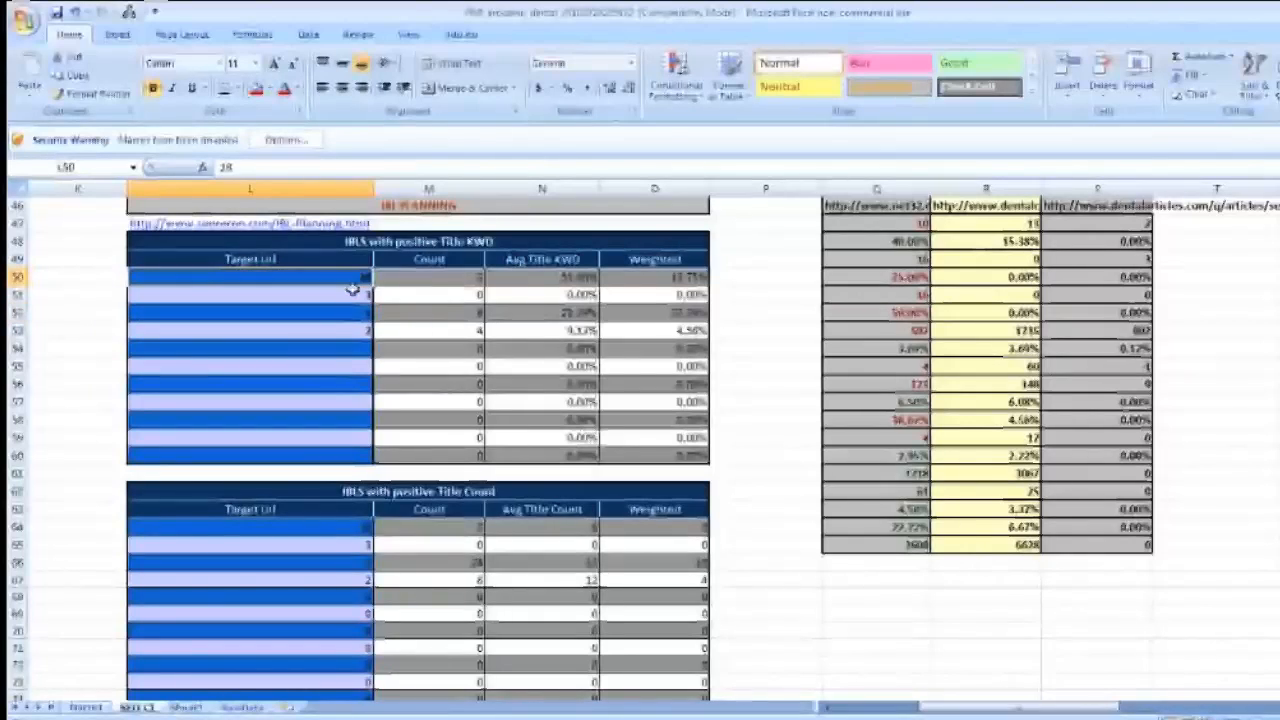
{"action": "left_click", "coordinate": [358, 314]}
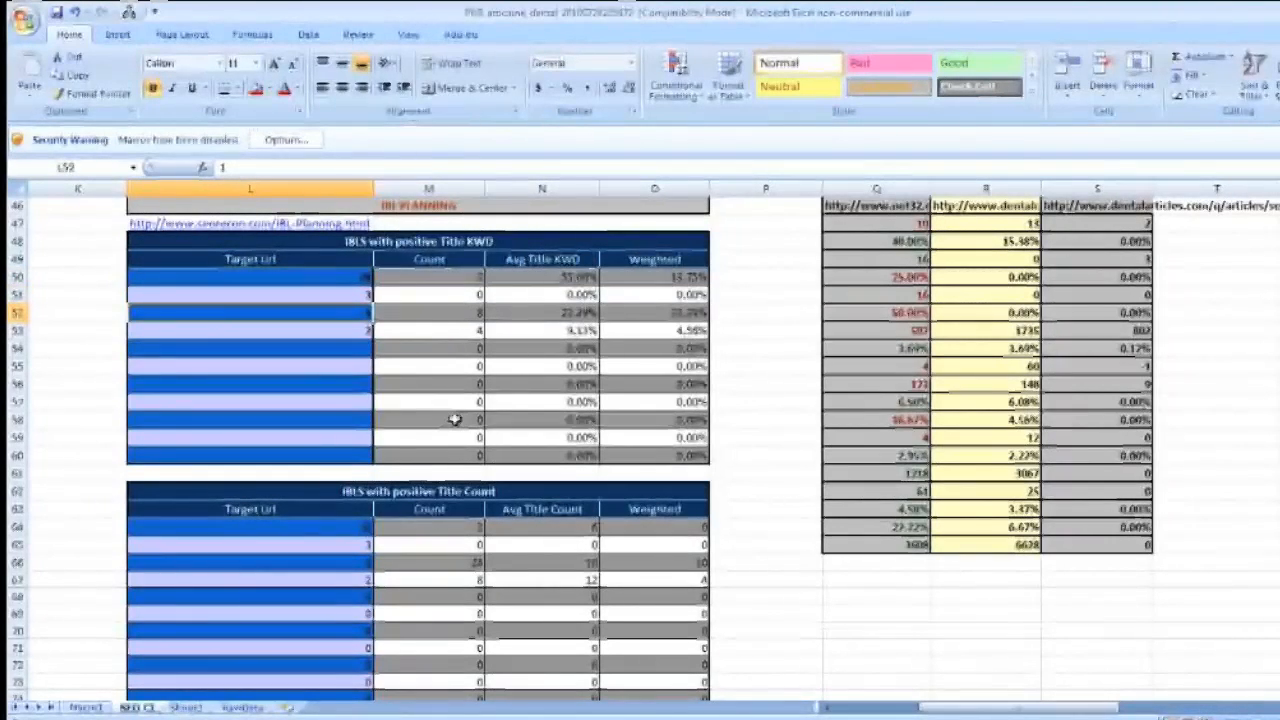
{"action": "scroll", "coordinate": [455, 420], "scroll_direction": "down", "scroll_amount": 1}
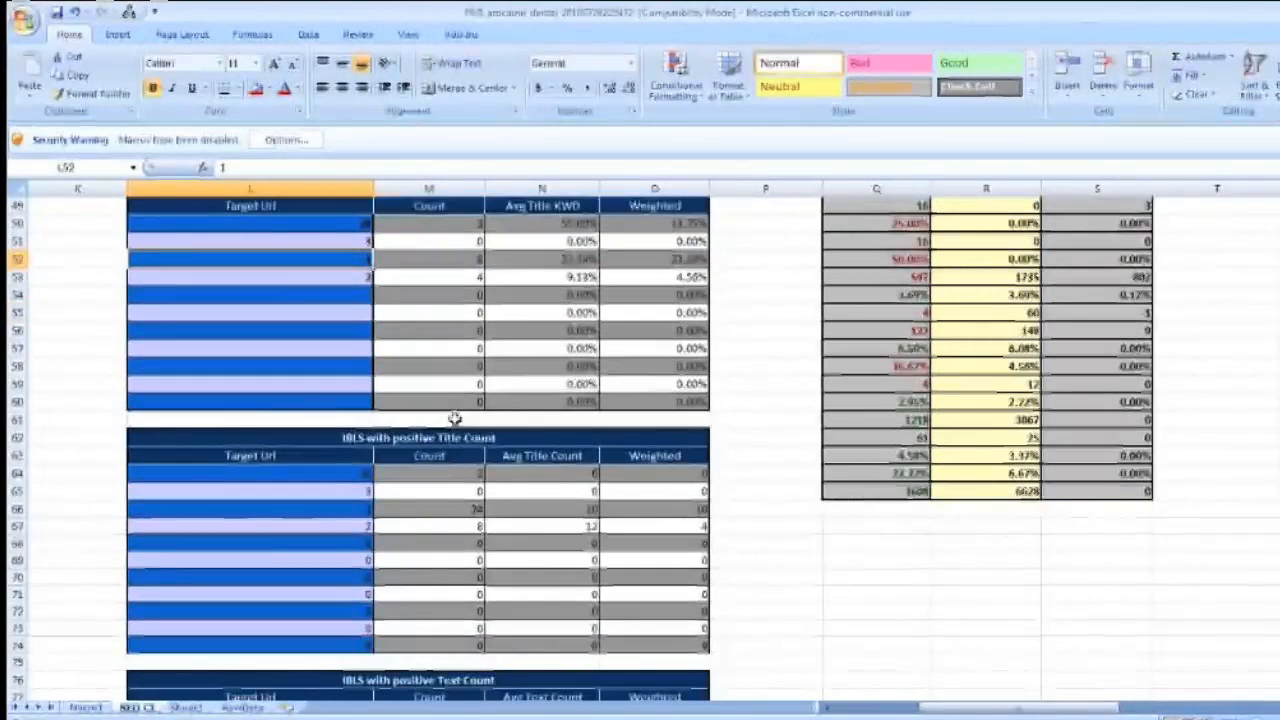
{"action": "scroll", "coordinate": [455, 420], "scroll_direction": "down", "scroll_amount": 7}
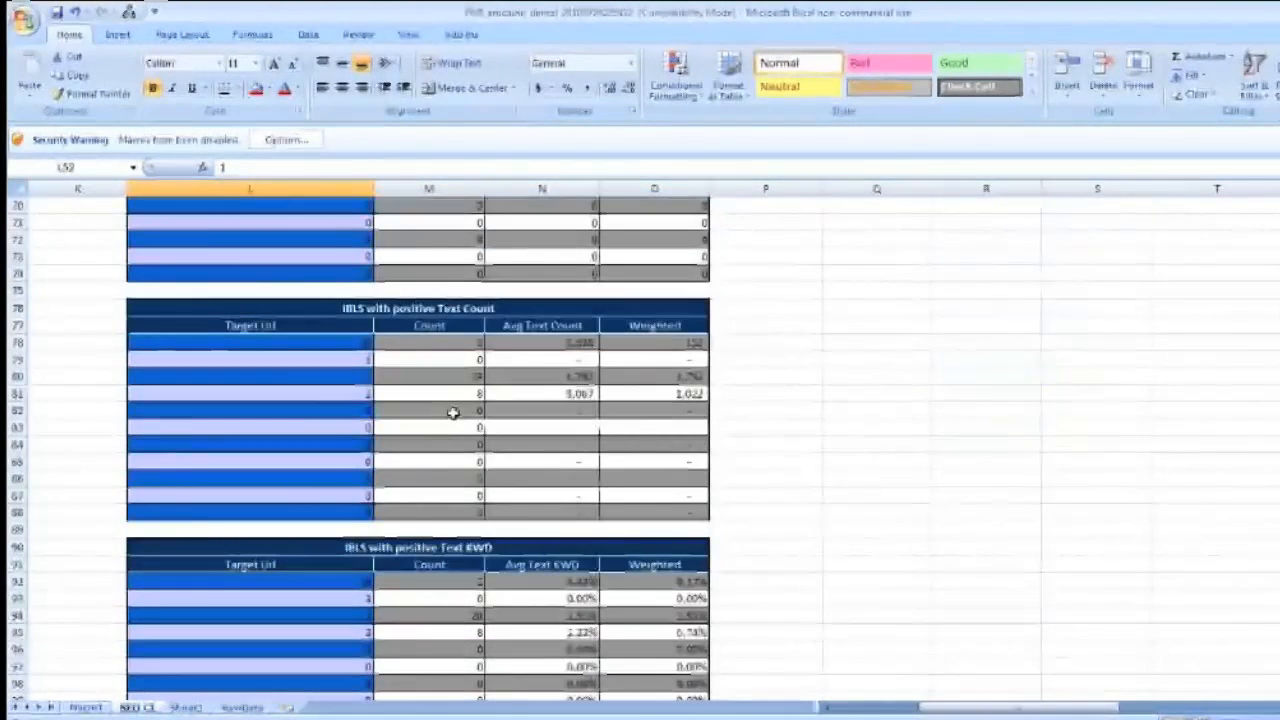
{"action": "scroll", "coordinate": [453, 413], "scroll_direction": "down", "scroll_amount": 7}
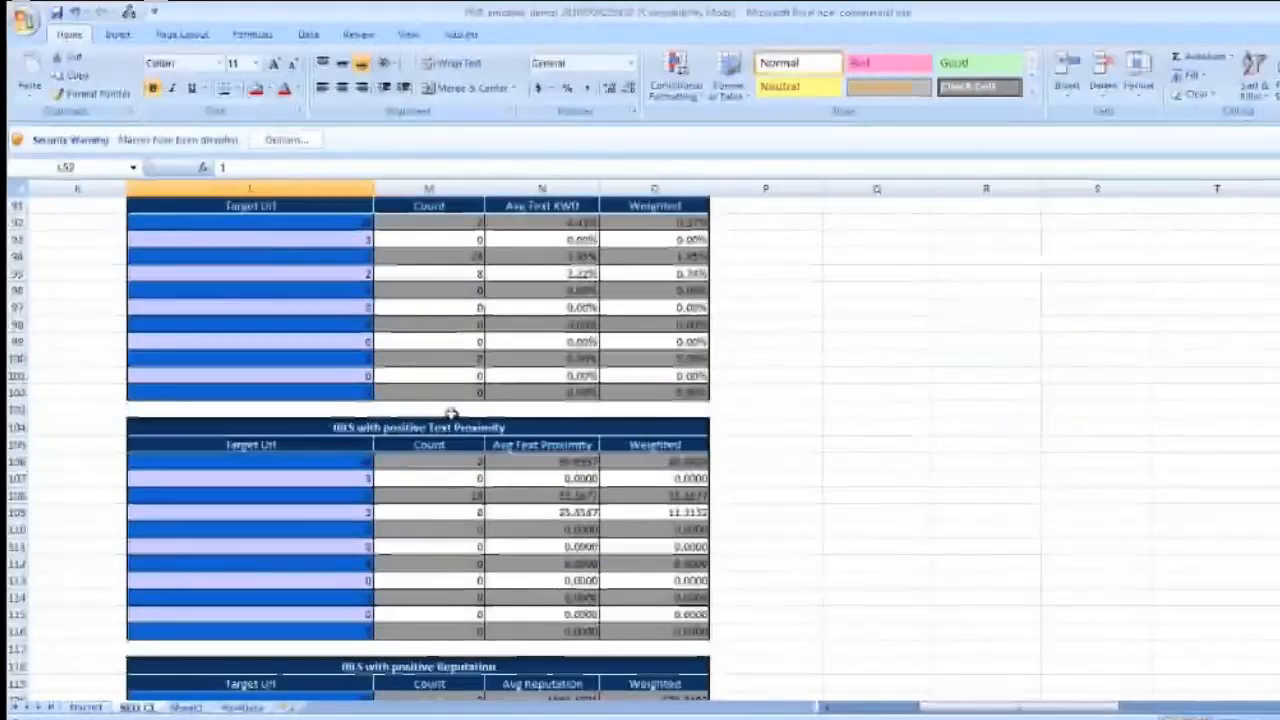
{"action": "scroll", "coordinate": [451, 413], "scroll_direction": "up", "scroll_amount": 1}
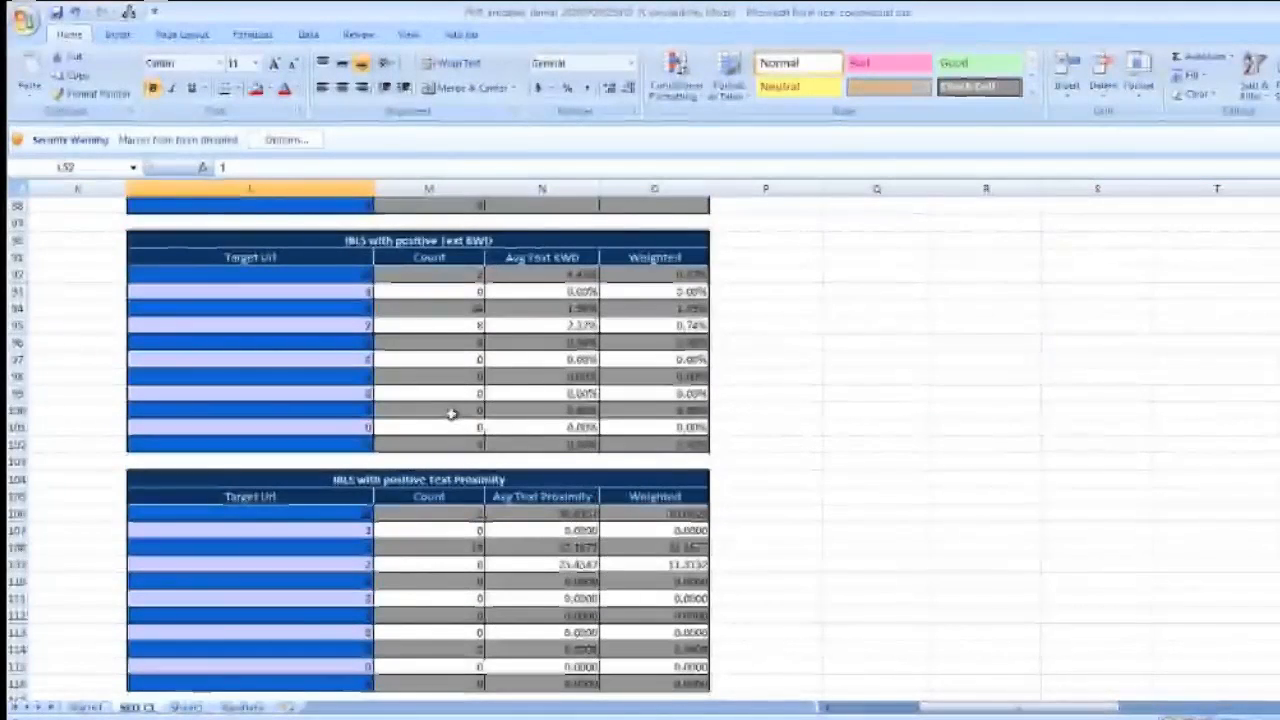
{"action": "scroll", "coordinate": [449, 414], "scroll_direction": "up", "scroll_amount": 1}
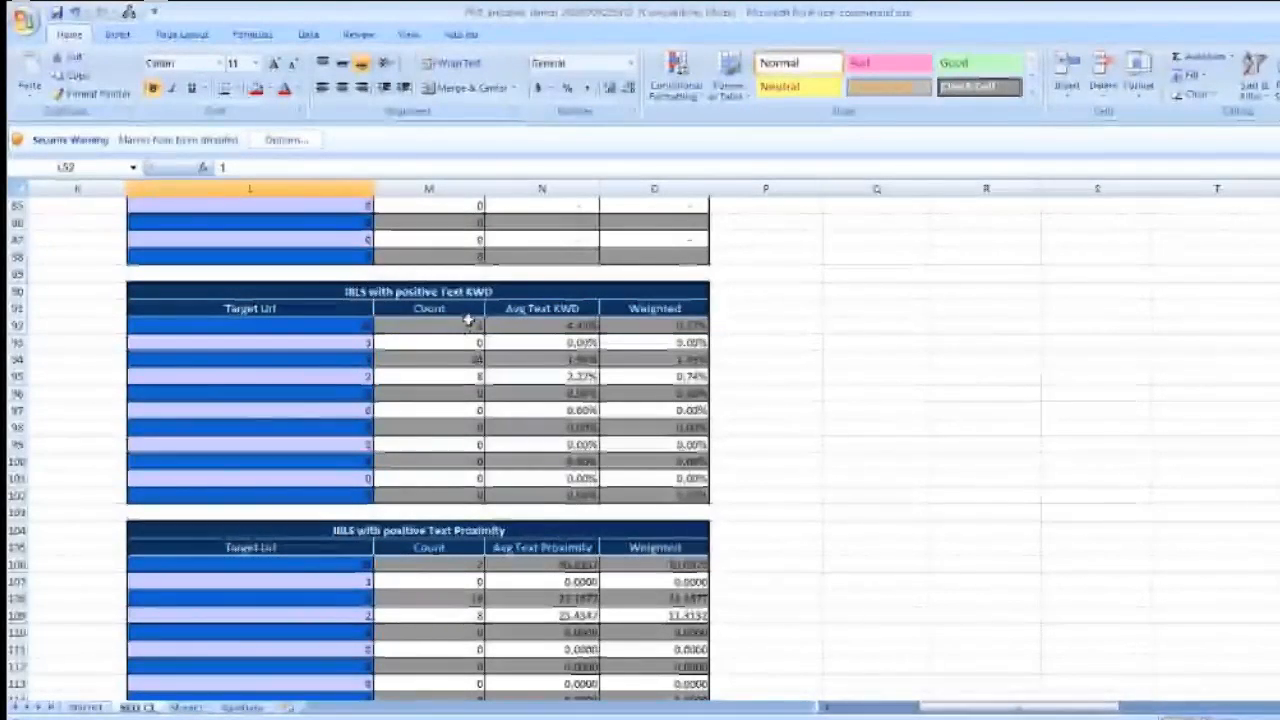
Inspect the Count formulas and Target Url references in rows 92 to 95 of the positive Text KWD table
{"action": "left_click", "coordinate": [464, 354]}
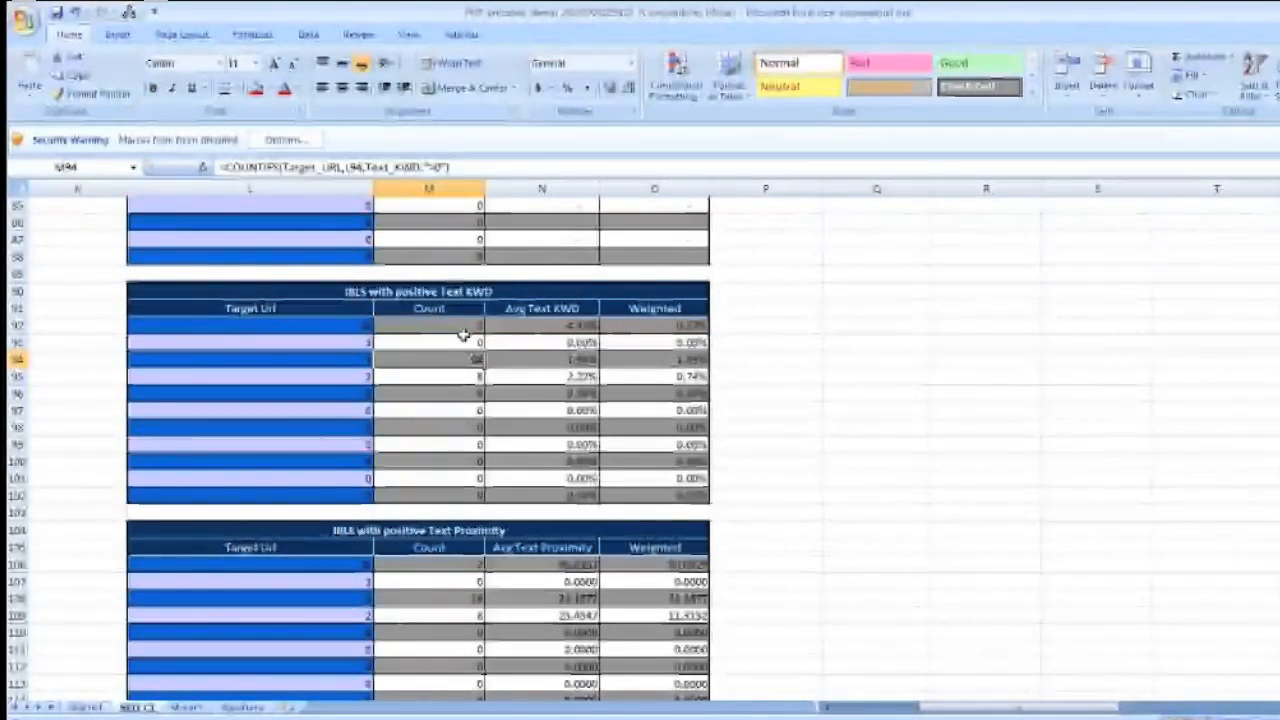
{"action": "left_click", "coordinate": [452, 376]}
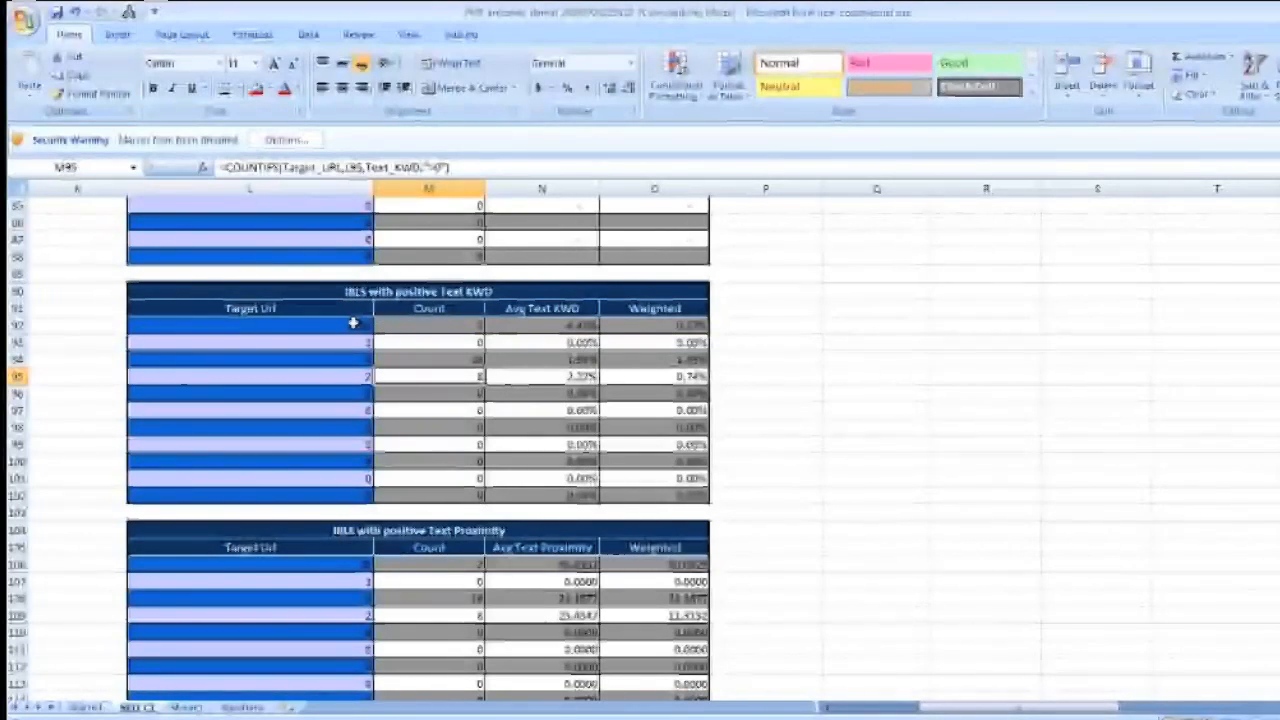
{"action": "left_click", "coordinate": [457, 327]}
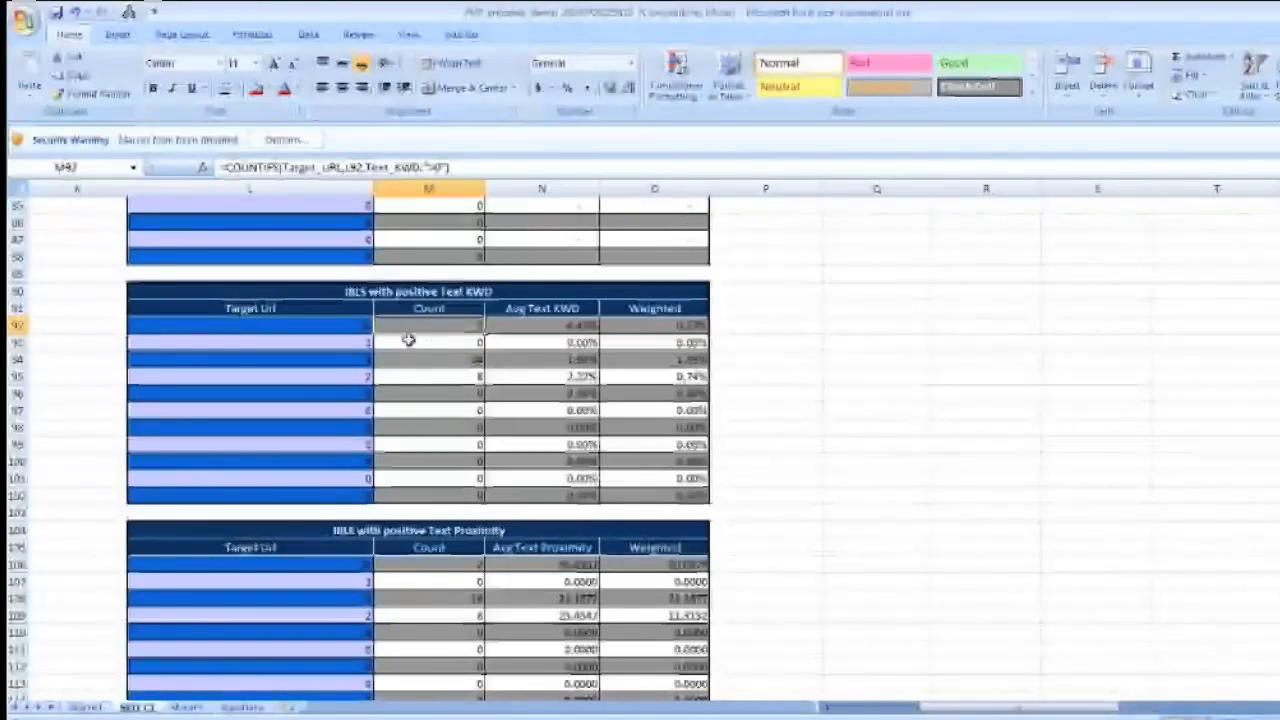
{"action": "left_click", "coordinate": [360, 358]}
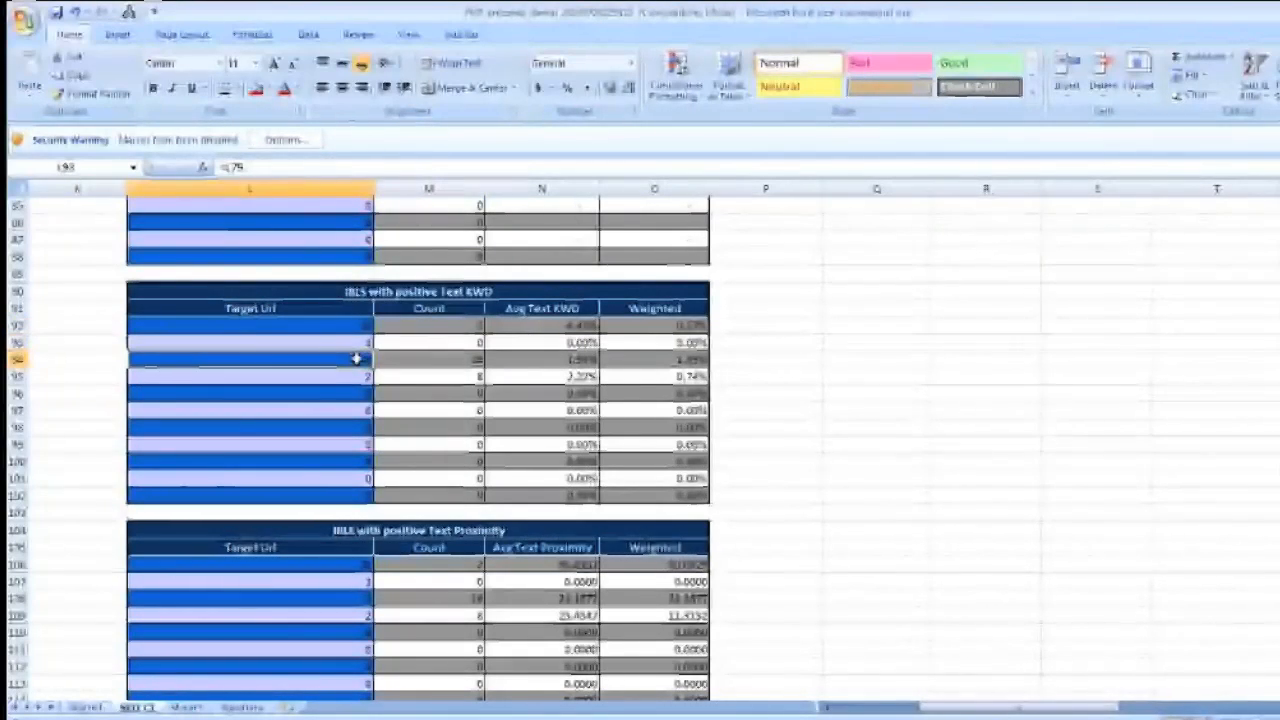
{"action": "left_click", "coordinate": [366, 375]}
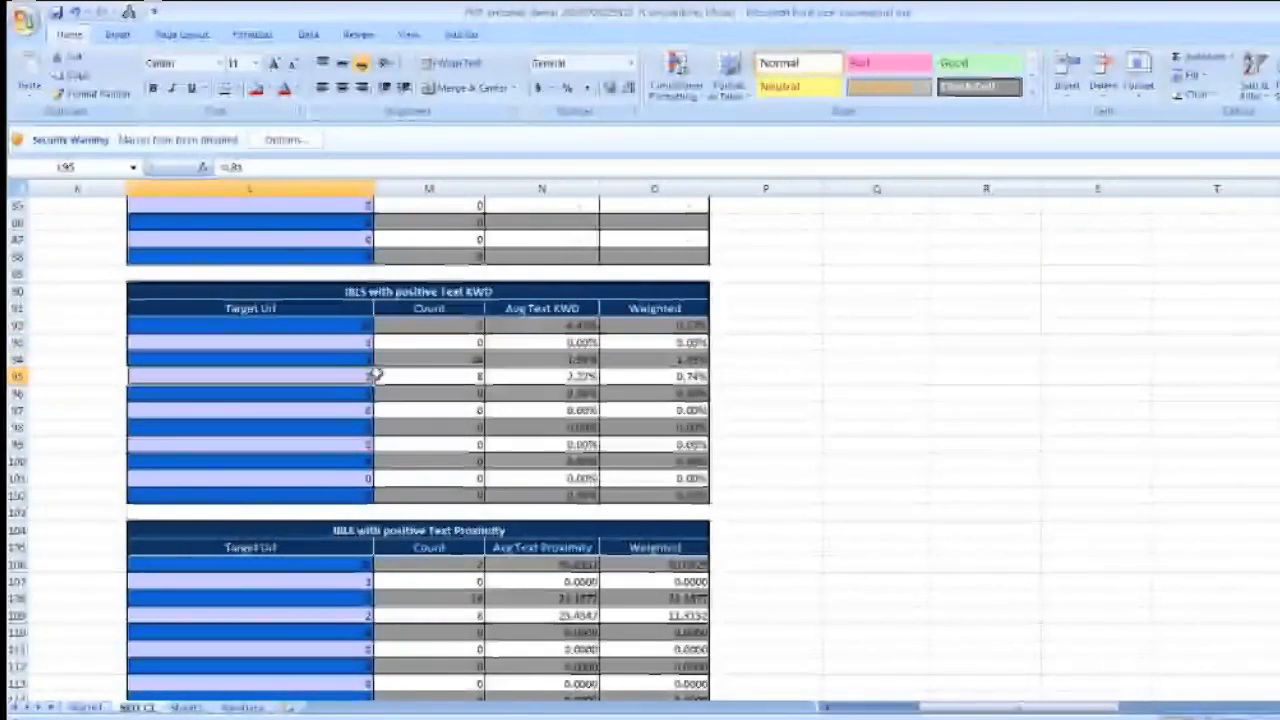
{"action": "left_click", "coordinate": [463, 375]}
{"action": "left_click", "coordinate": [368, 375]}
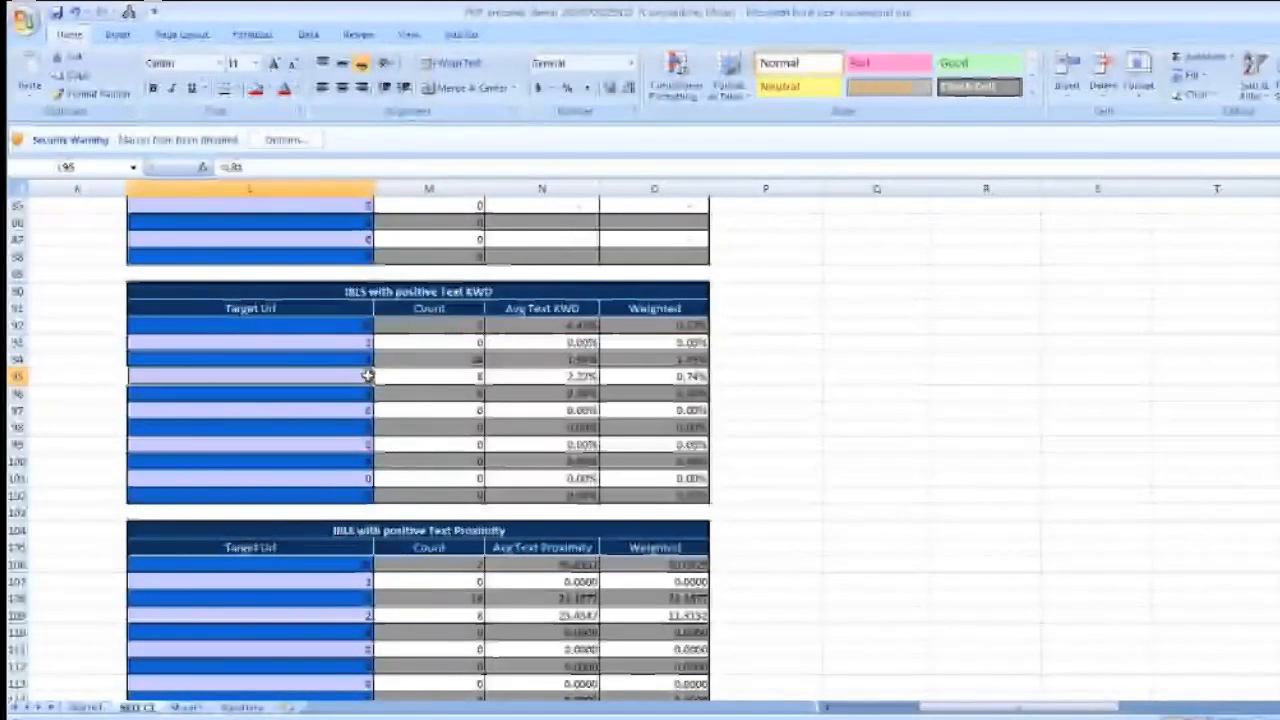
{"action": "left_click", "coordinate": [442, 374]}
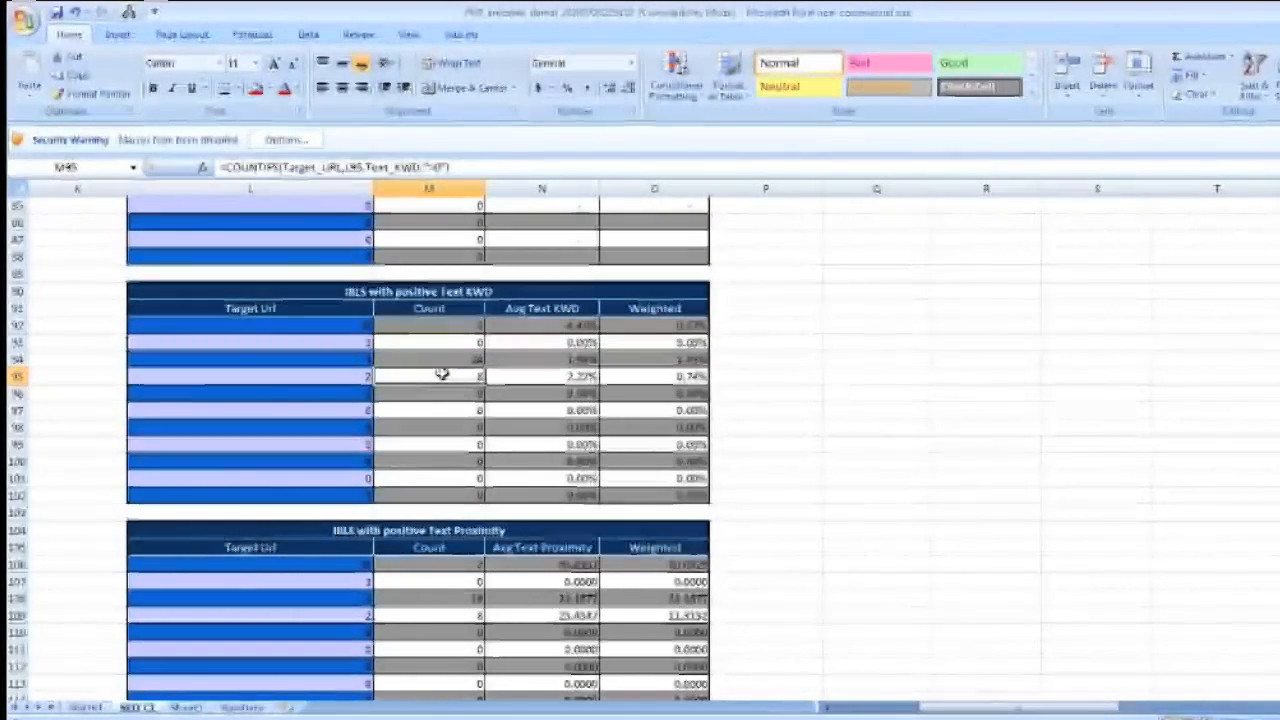
{"action": "left_click", "coordinate": [465, 356]}
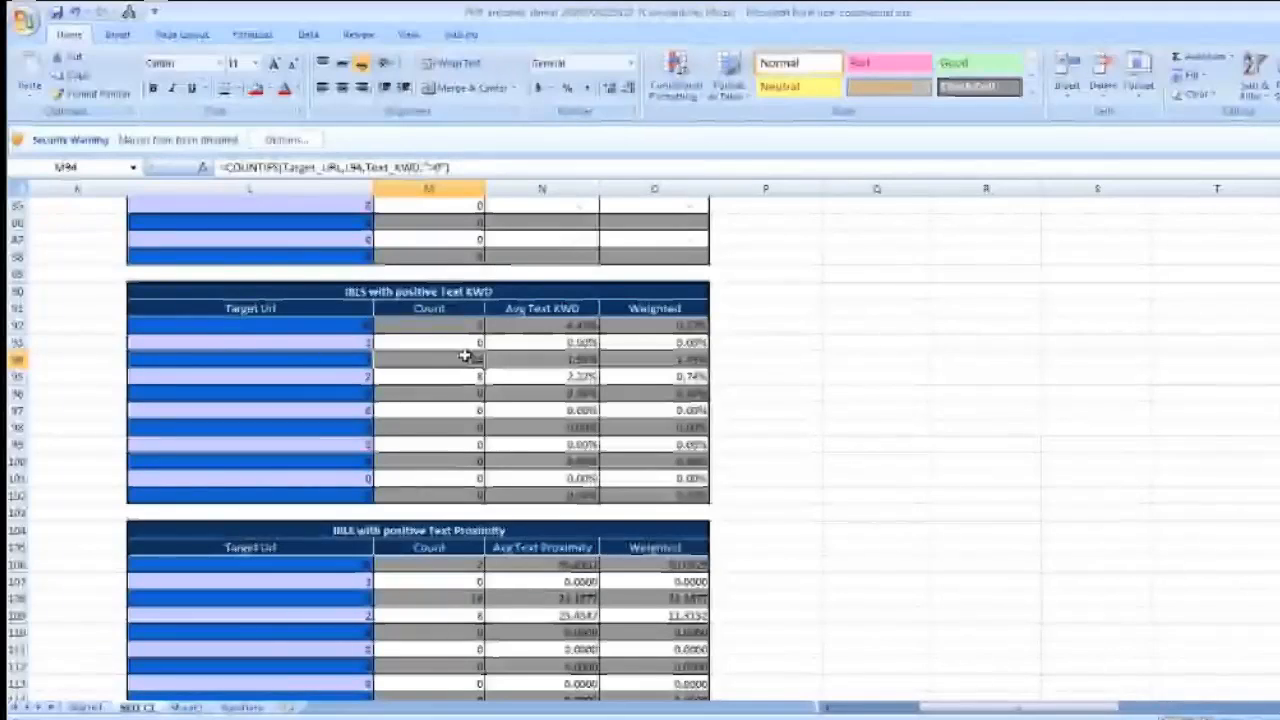
{"action": "left_click", "coordinate": [403, 377]}
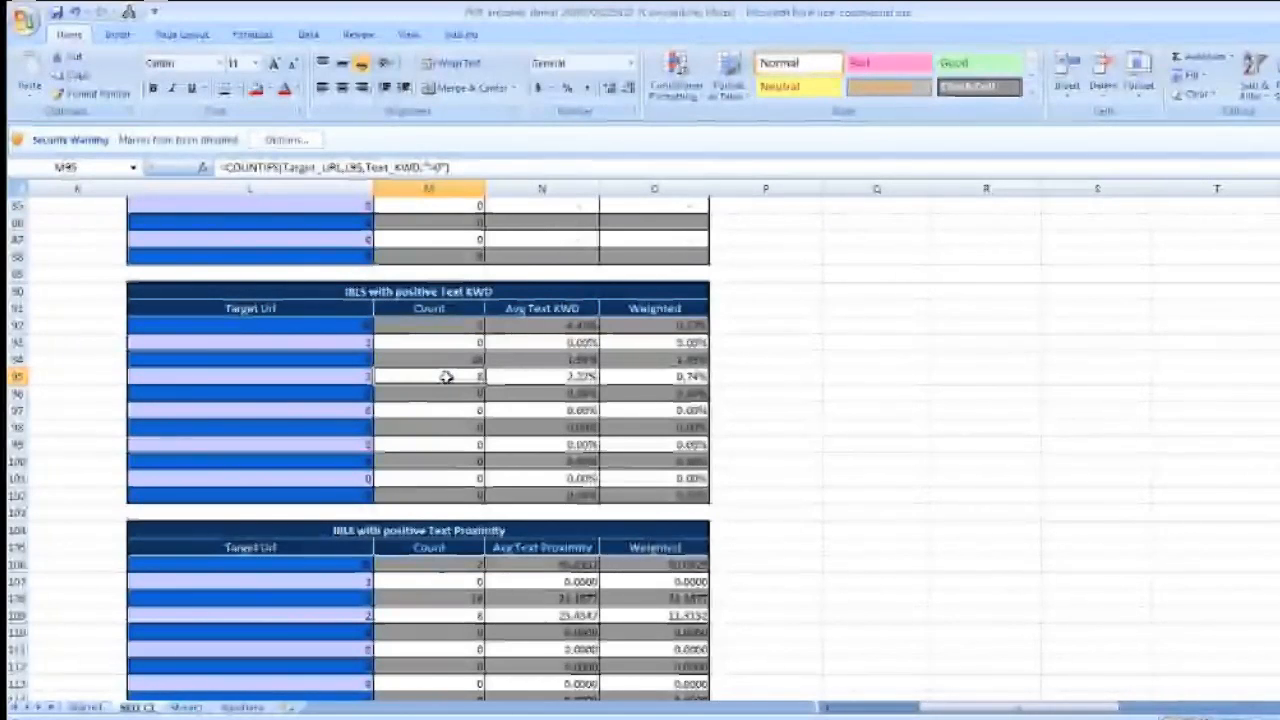
{"action": "left_click", "coordinate": [443, 357]}
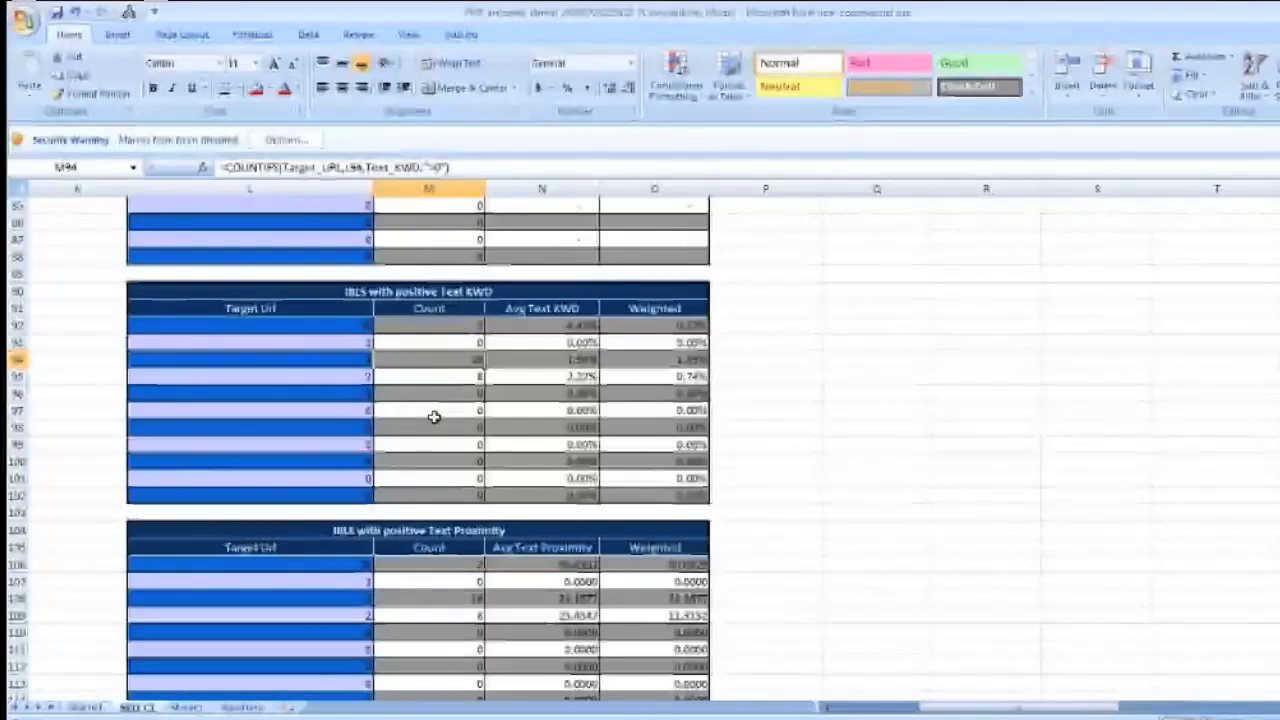
Compare the Text Proximity, Text KWD, Text Count and Title Count tables, and return to the positive Title KWD table
{"action": "scroll", "coordinate": [434, 417], "scroll_direction": "down", "scroll_amount": 1}
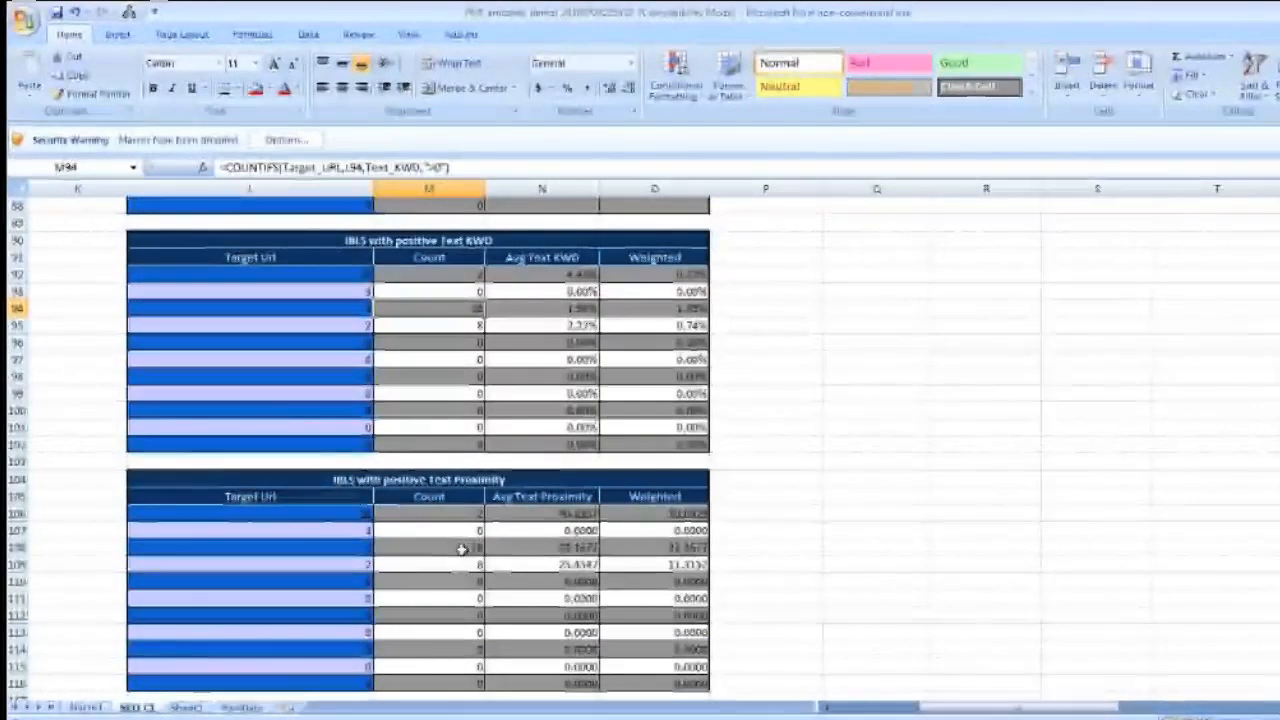
{"action": "scroll", "coordinate": [449, 569], "scroll_direction": "up", "scroll_amount": 1}
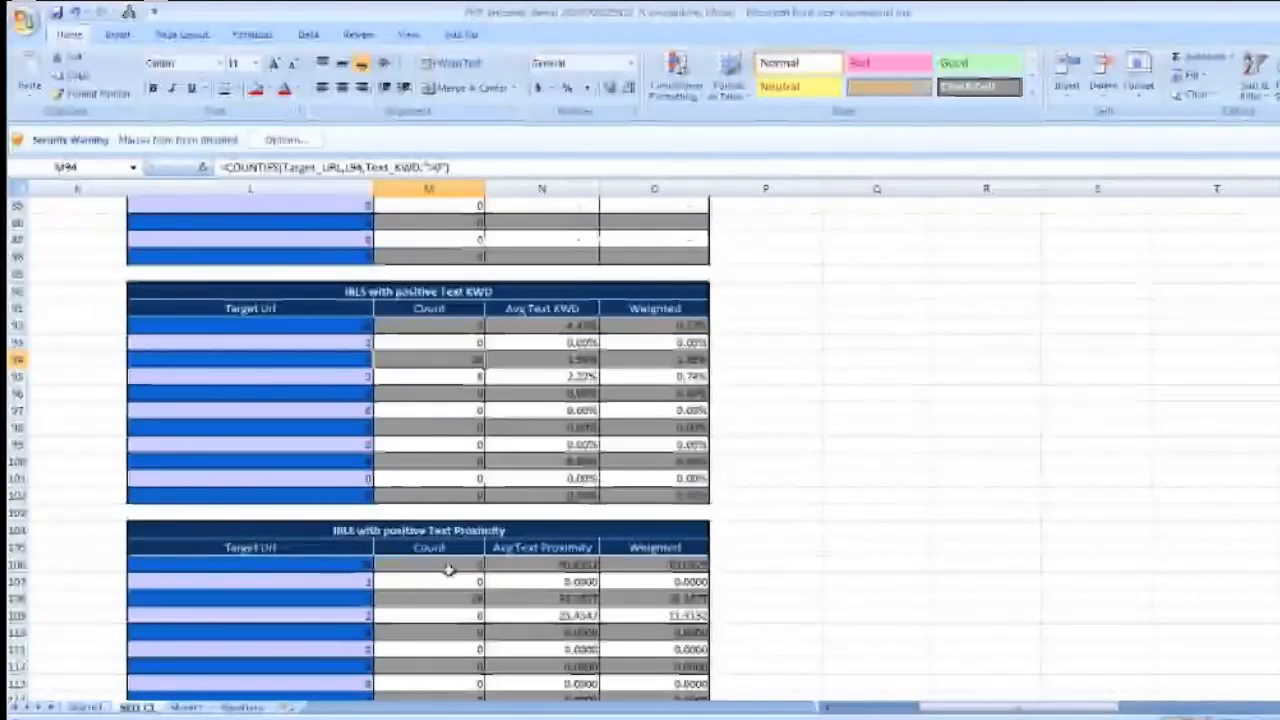
{"action": "scroll", "coordinate": [449, 569], "scroll_direction": "up", "scroll_amount": 1}
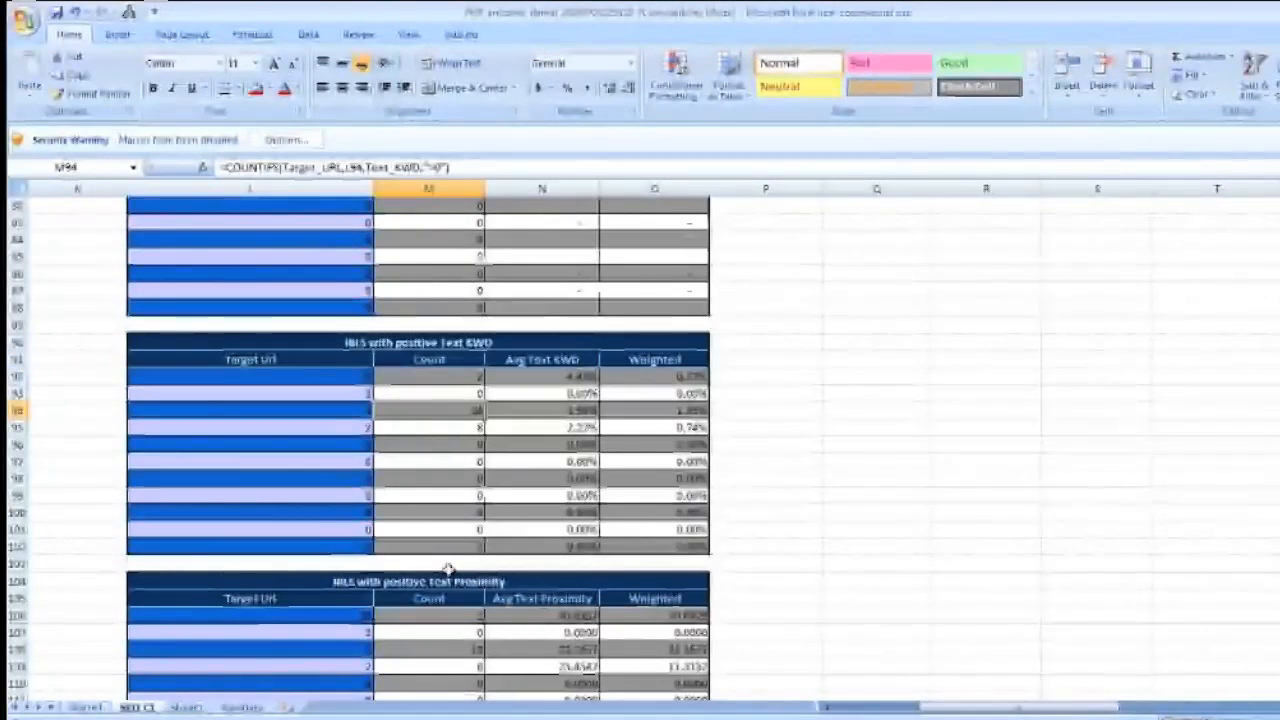
{"action": "scroll", "coordinate": [449, 569], "scroll_direction": "up", "scroll_amount": 4}
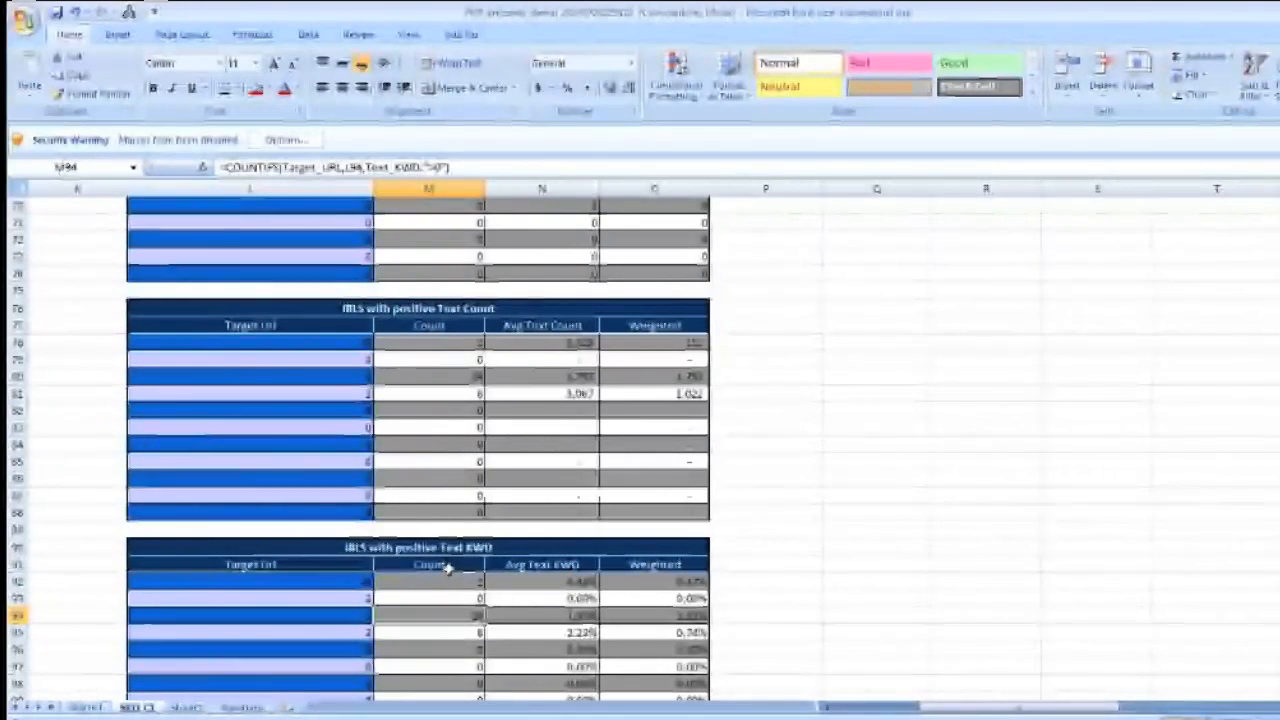
{"action": "scroll", "coordinate": [449, 569], "scroll_direction": "up", "scroll_amount": 4}
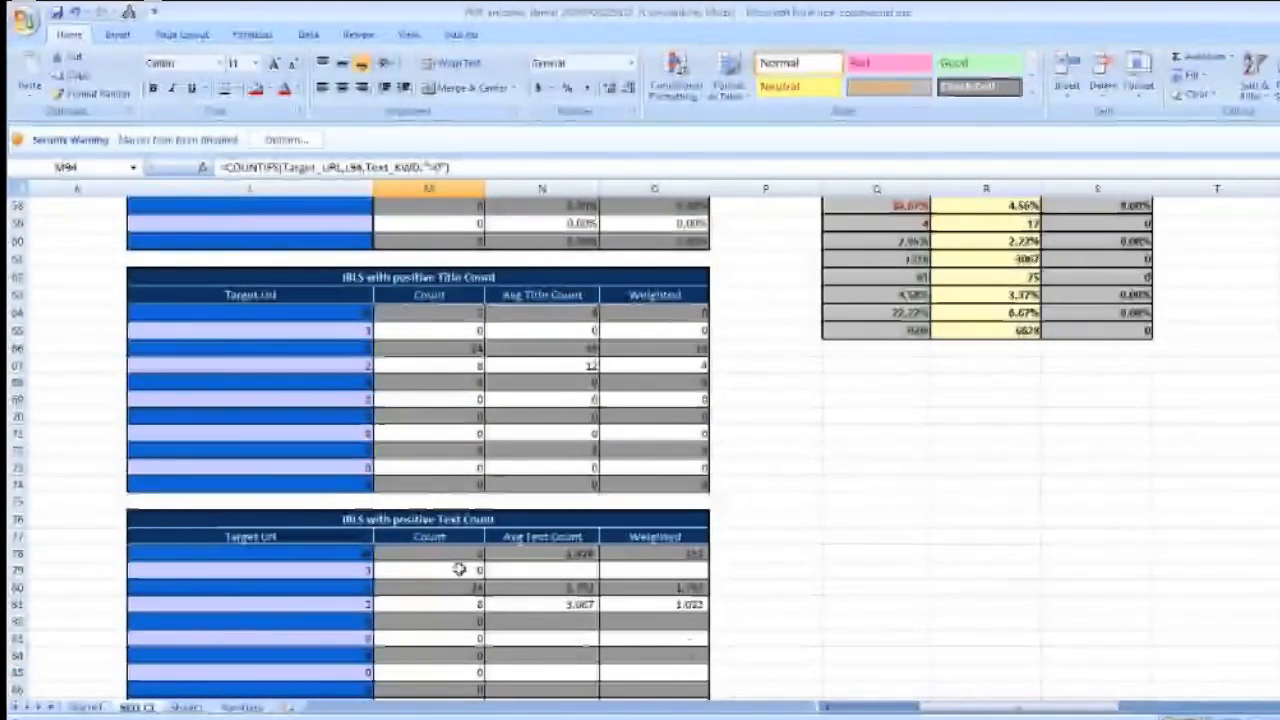
{"action": "scroll", "coordinate": [459, 569], "scroll_direction": "up", "scroll_amount": 1}
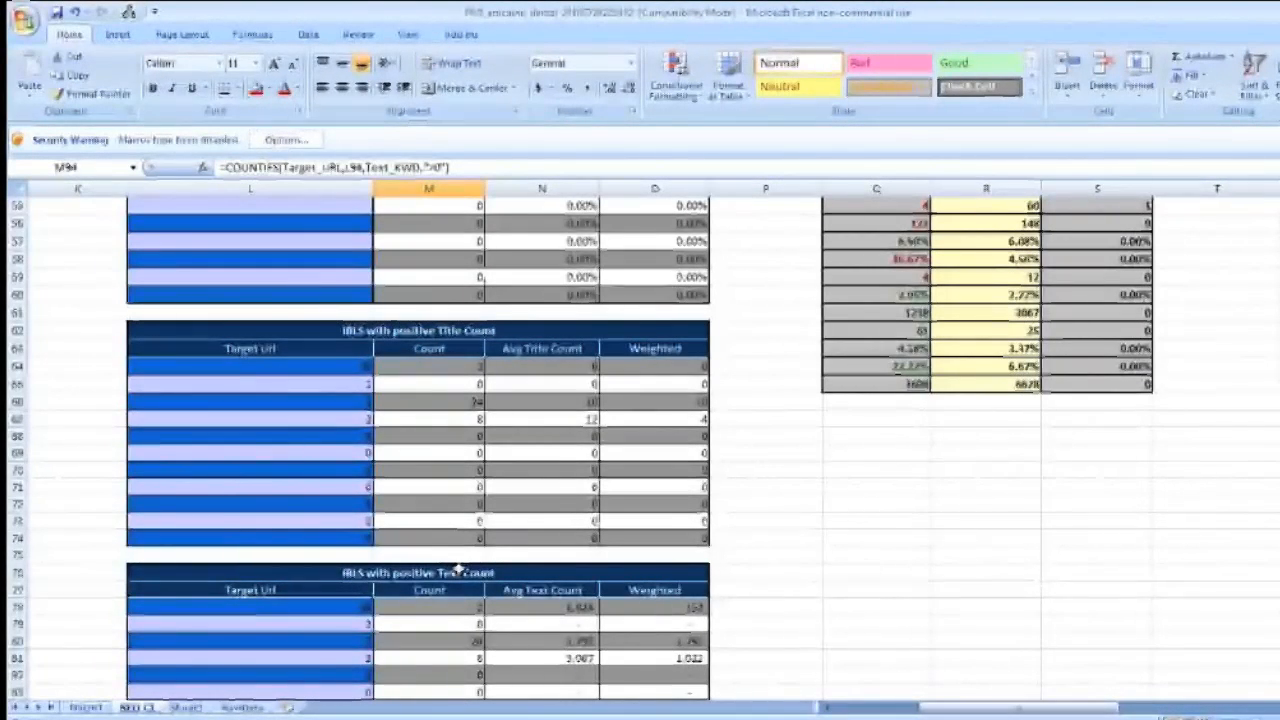
{"action": "scroll", "coordinate": [438, 386], "scroll_direction": "up", "scroll_amount": 5}
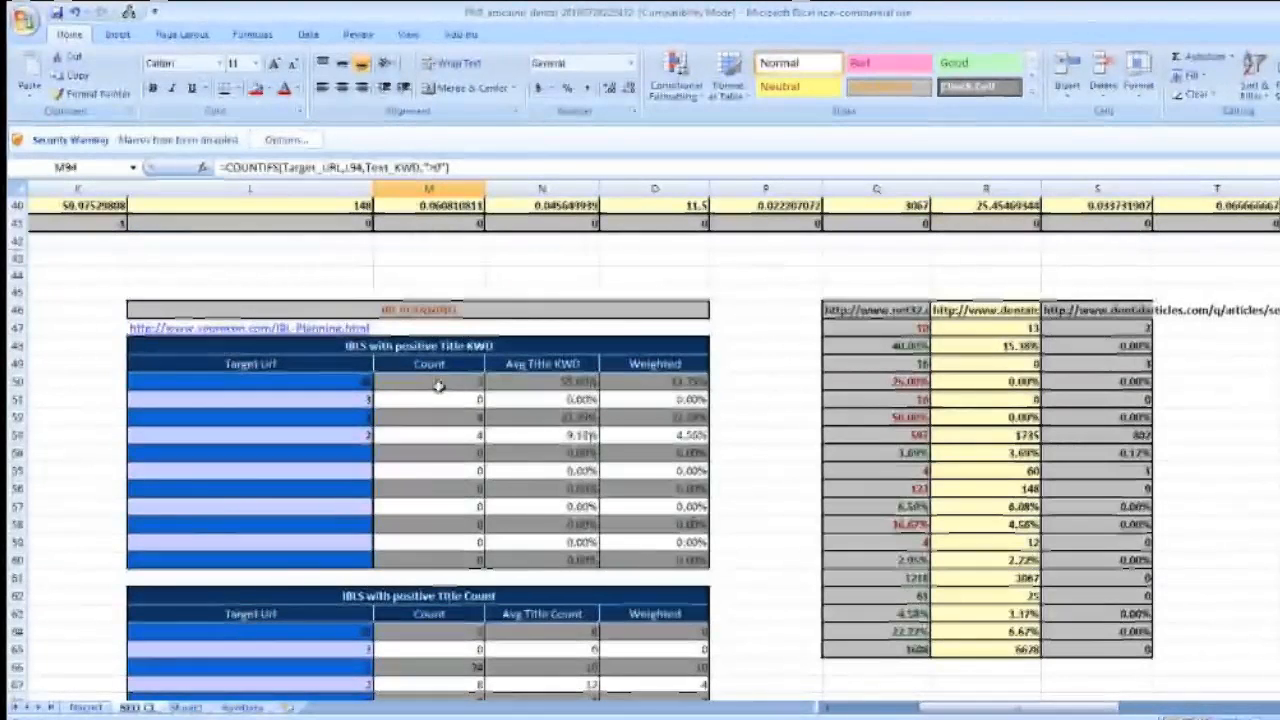